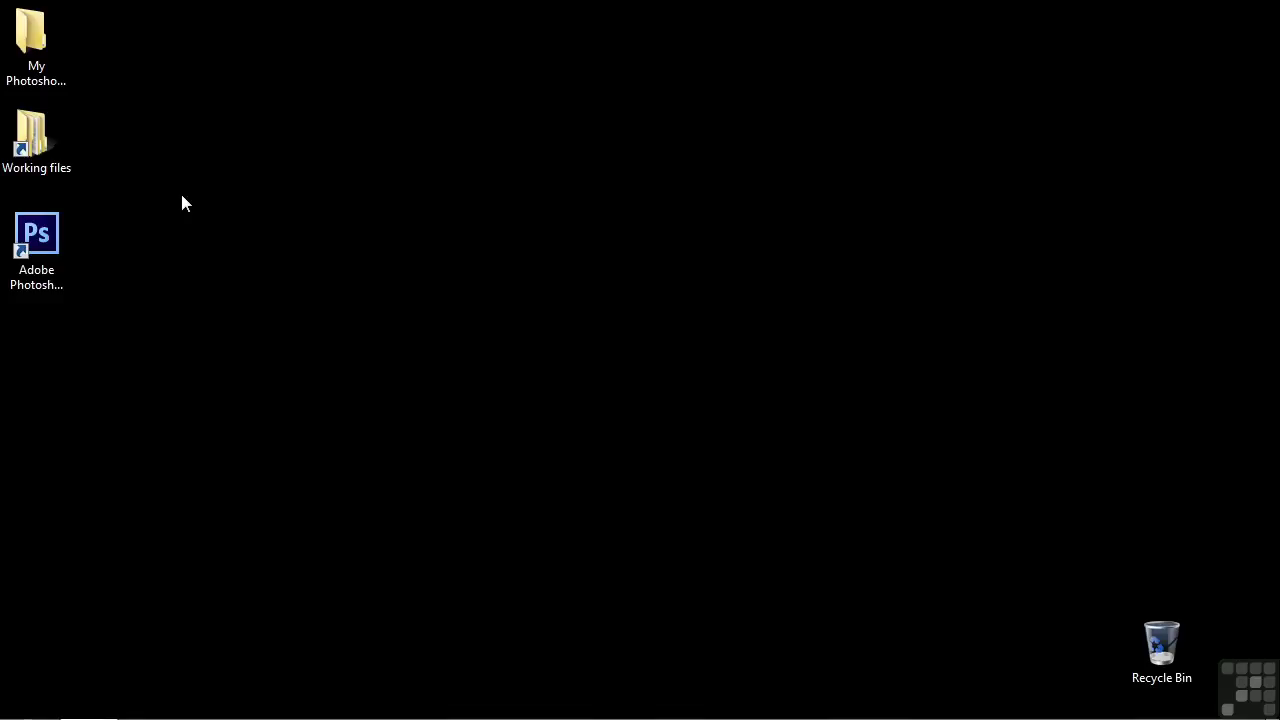
# - Launch Photoshop and create a new 1200 × 1200 px document with a transparent background
pyautogui.doubleClick(57, 229)
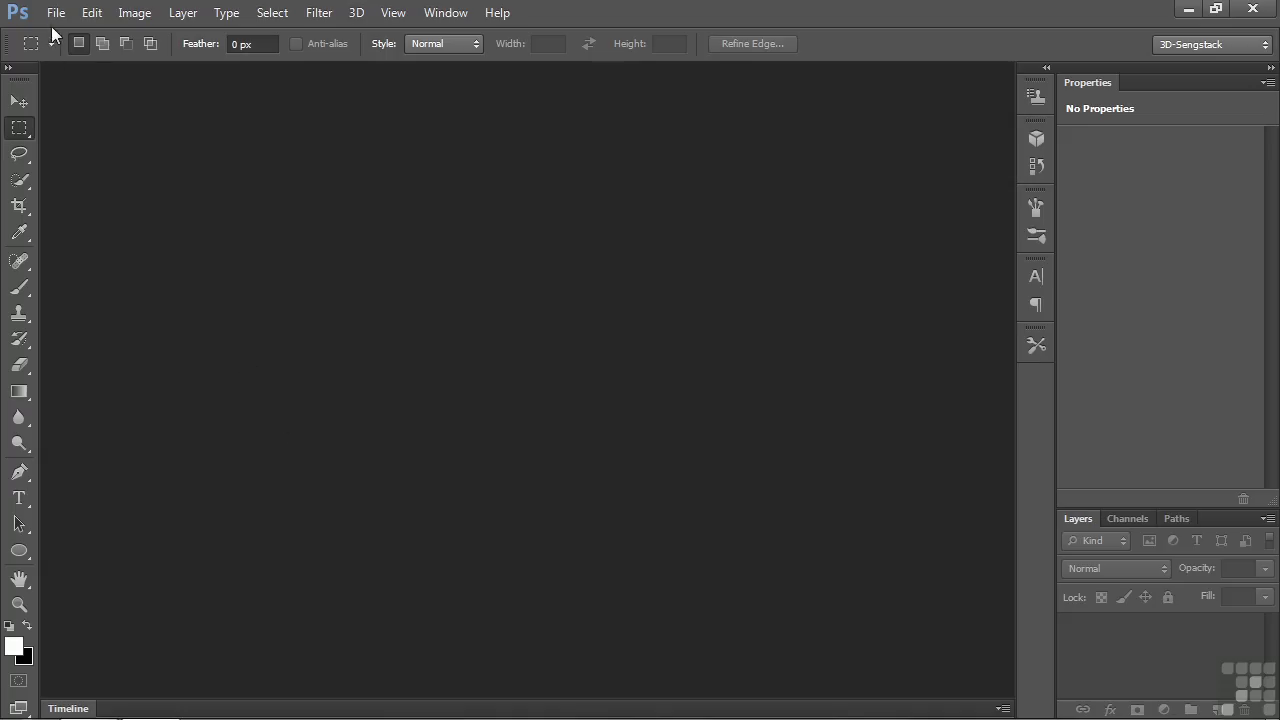
pyautogui.click(56, 12)
pyautogui.click(59, 36)
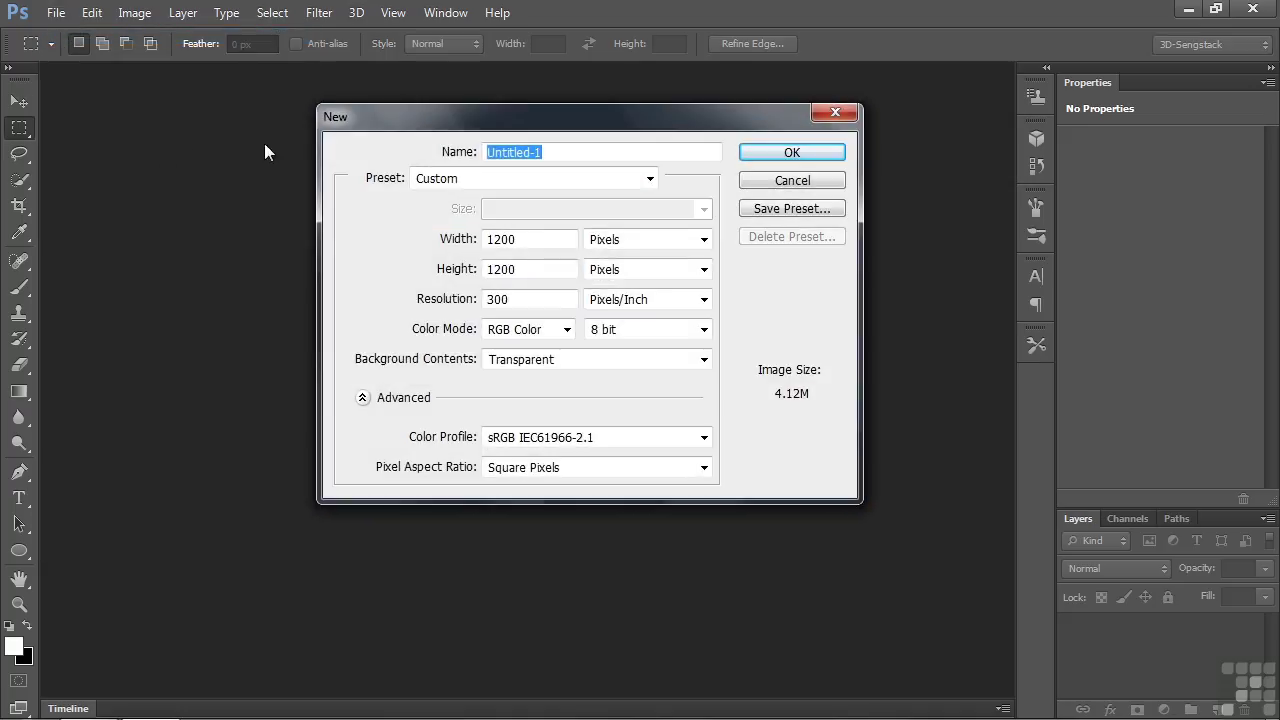
pyautogui.click(796, 151)
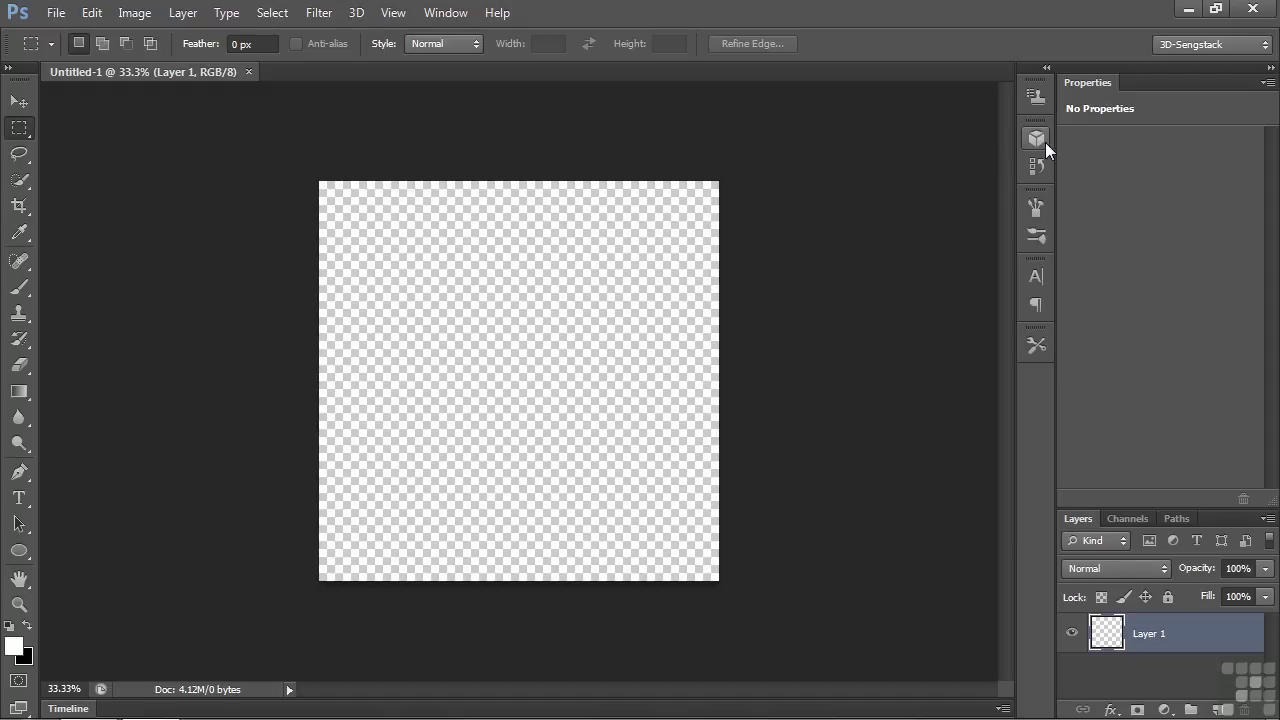
# - Turn the layer into a Sphere preset mesh and select its Sphere_Material
pyautogui.click(1045, 142)
pyautogui.click(880, 243)
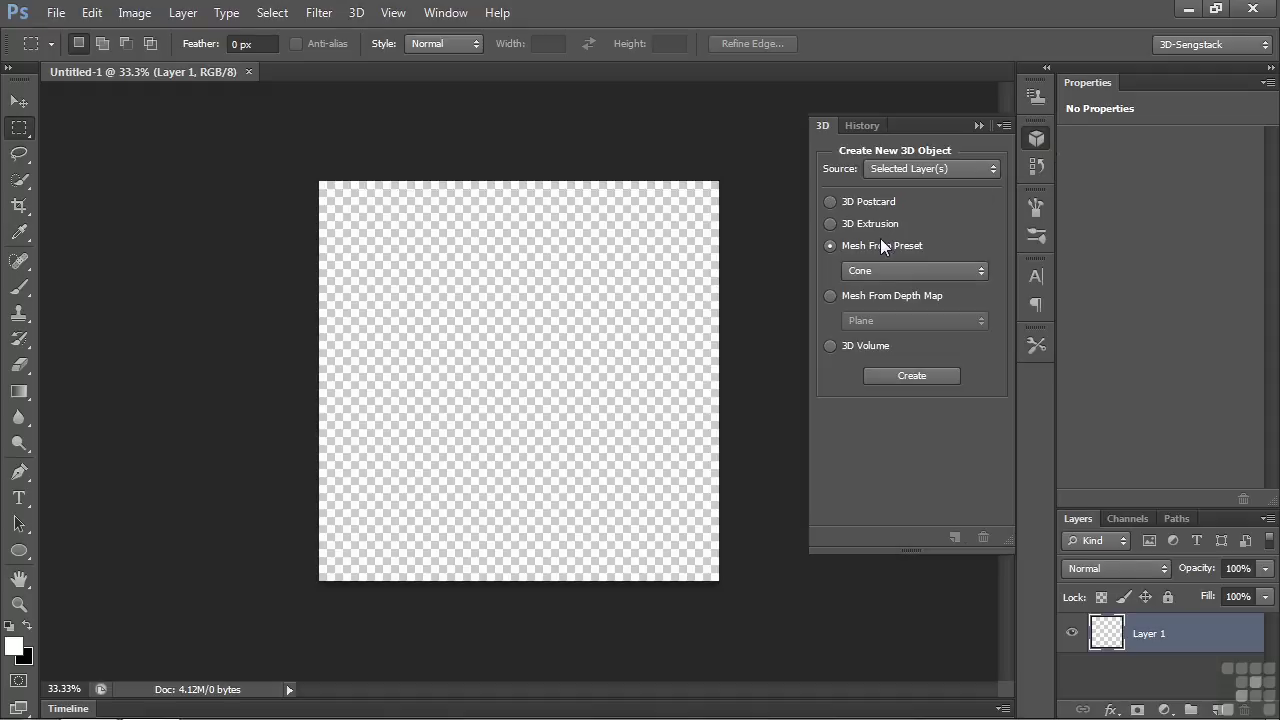
pyautogui.click(932, 271)
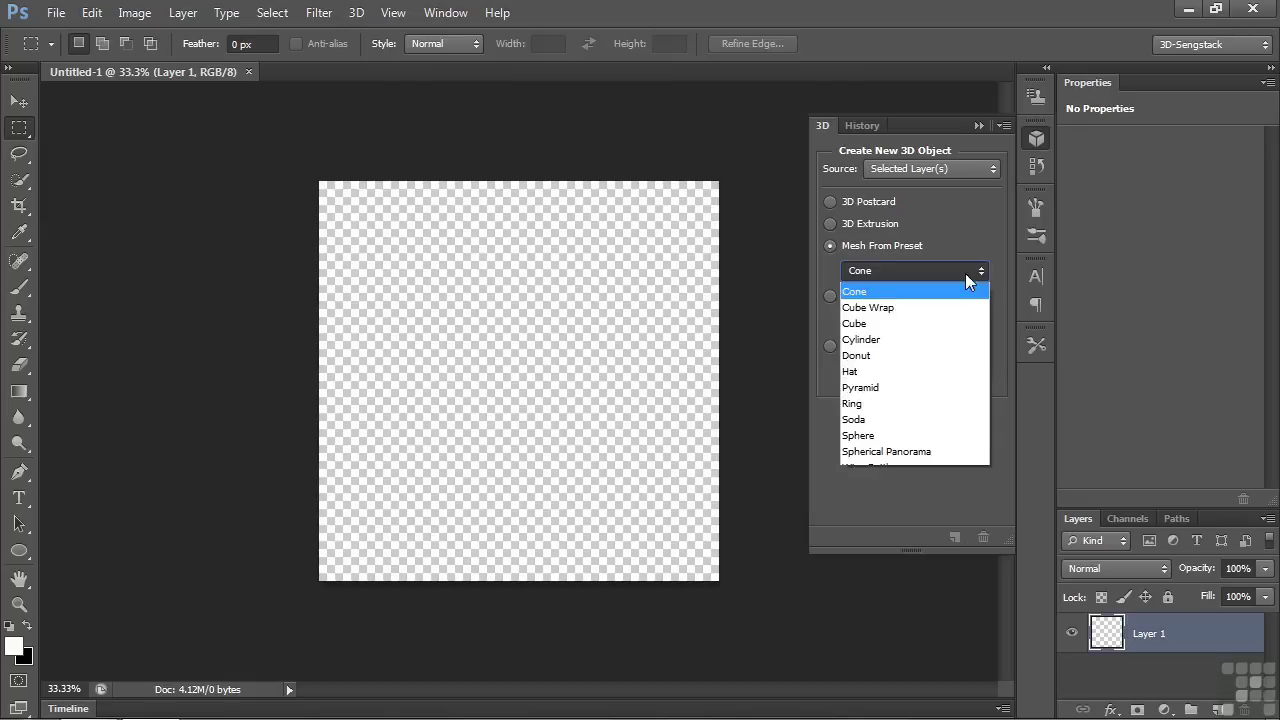
pyautogui.click(886, 436)
pyautogui.click(920, 379)
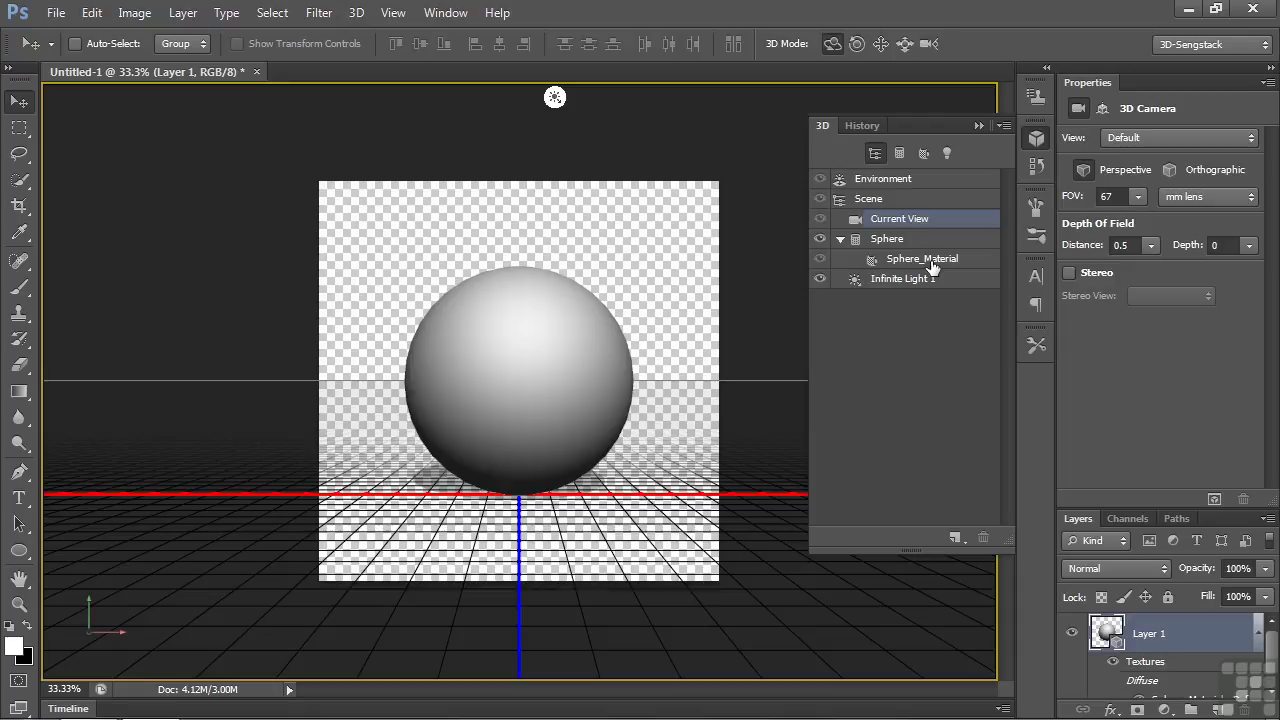
pyautogui.click(569, 359)
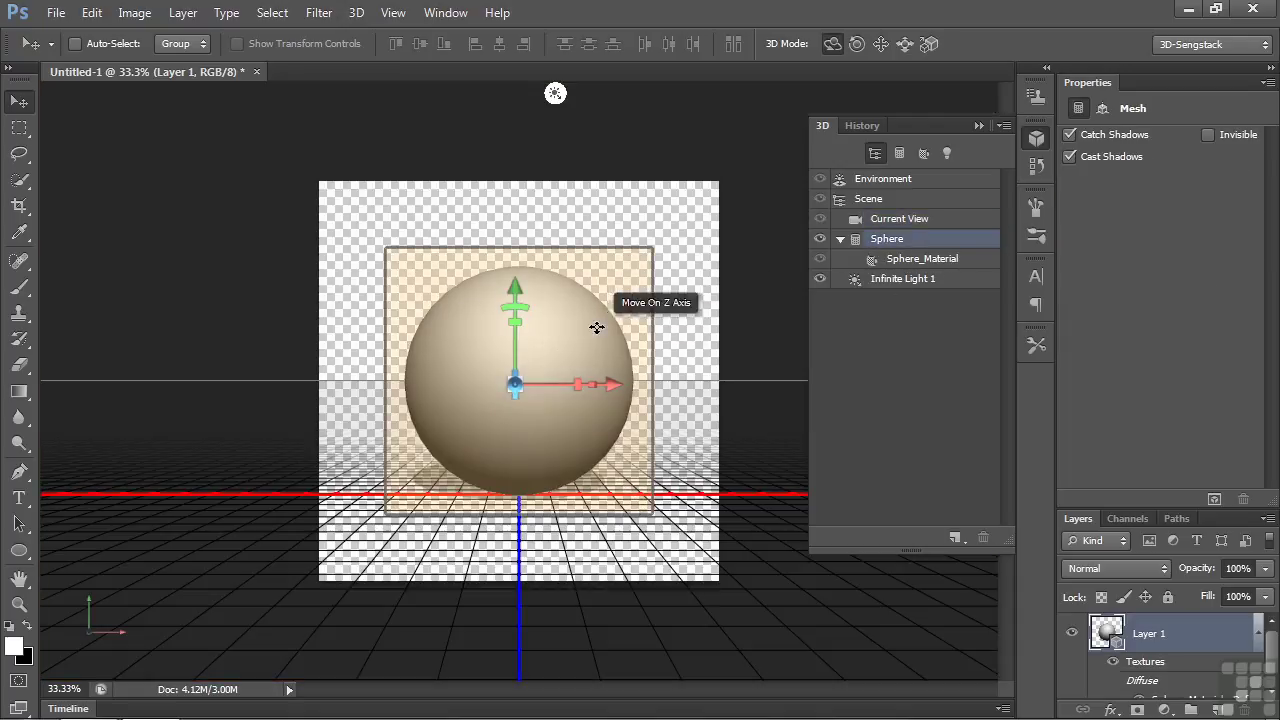
pyautogui.click(584, 334)
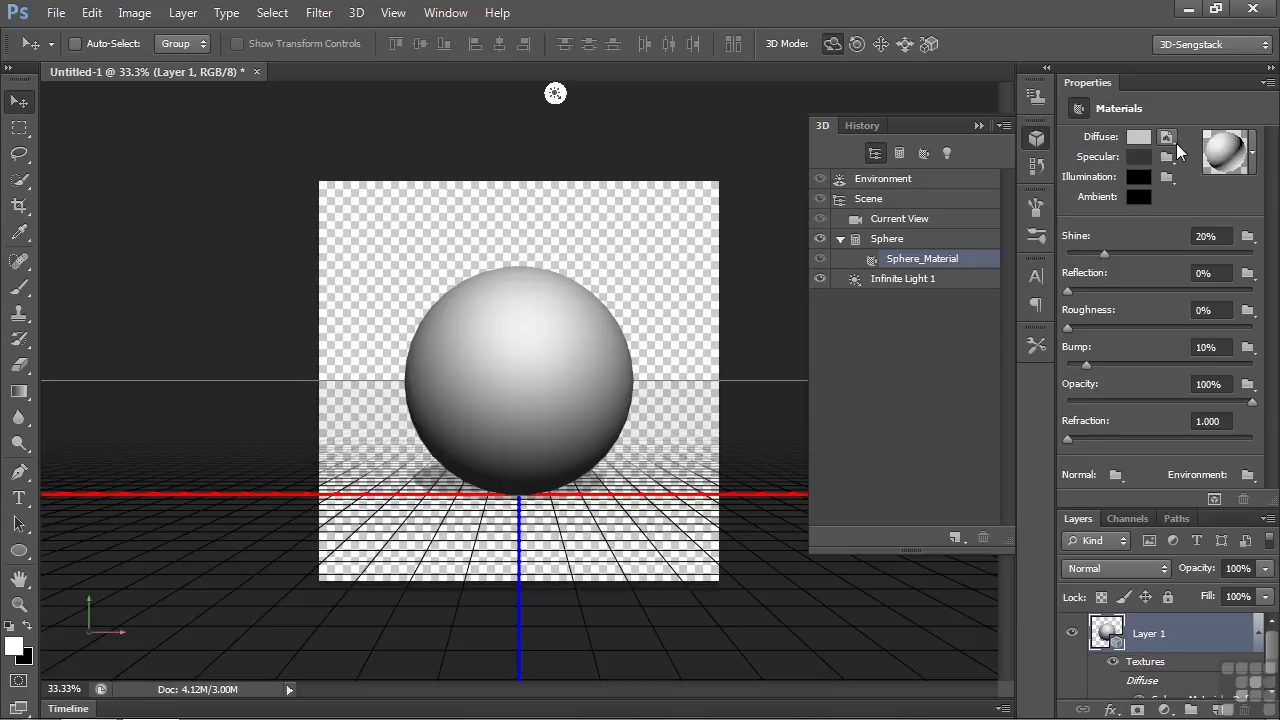
pyautogui.moveTo(1178, 151)
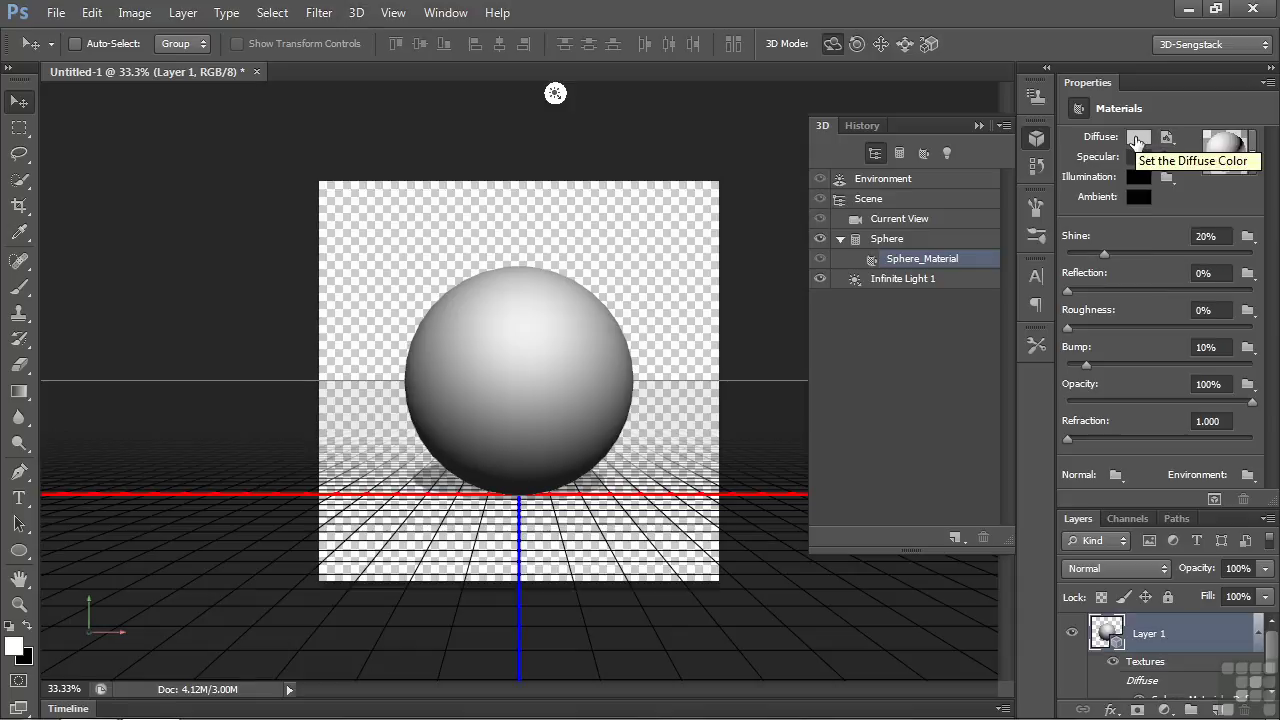
# - Set the sphere material's Diffuse colour to gold 9f8726 in the Color Picker
pyautogui.click(1135, 137)
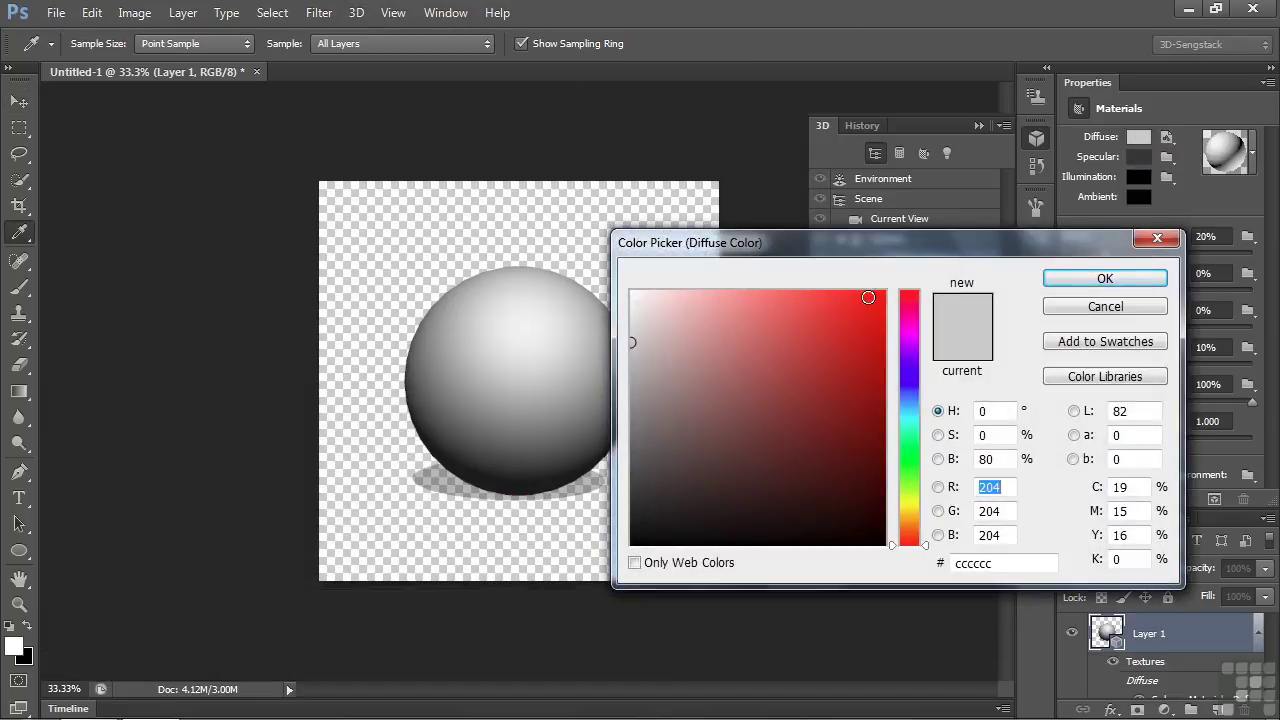
pyautogui.click(842, 318)
pyautogui.click(846, 384)
pyautogui.click(837, 454)
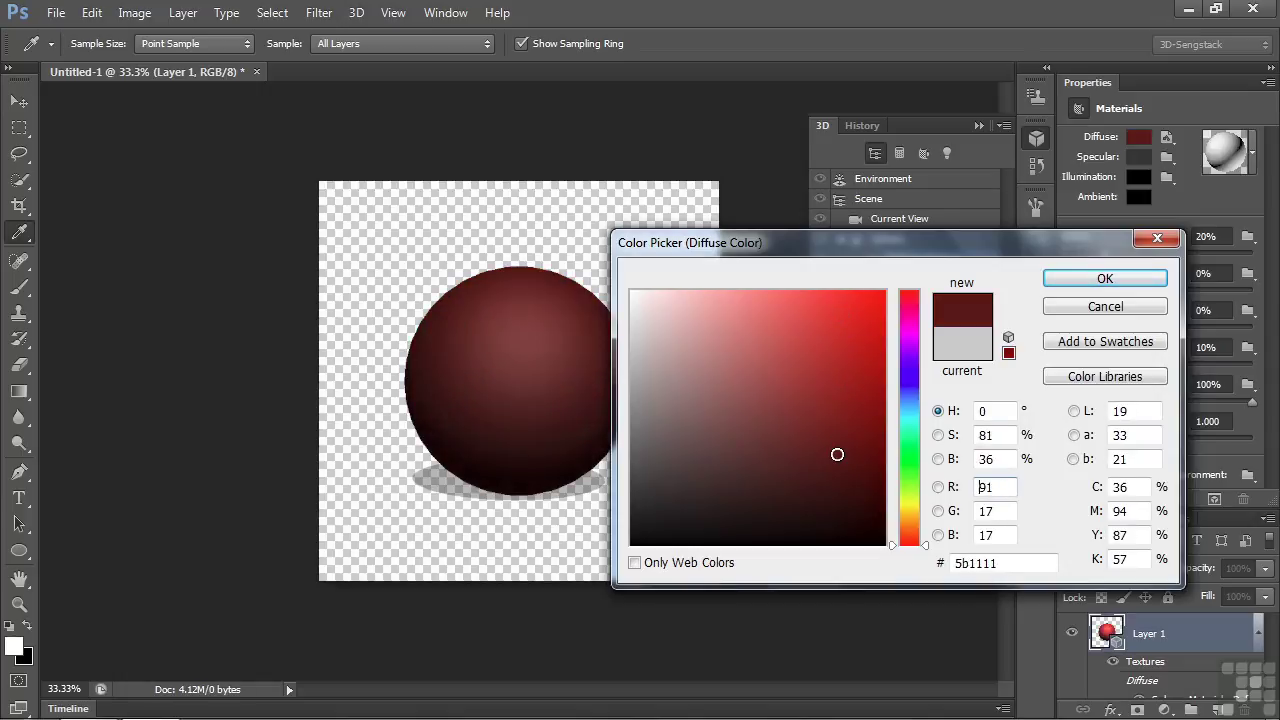
pyautogui.click(909, 377)
pyautogui.click(806, 376)
pyautogui.click(769, 435)
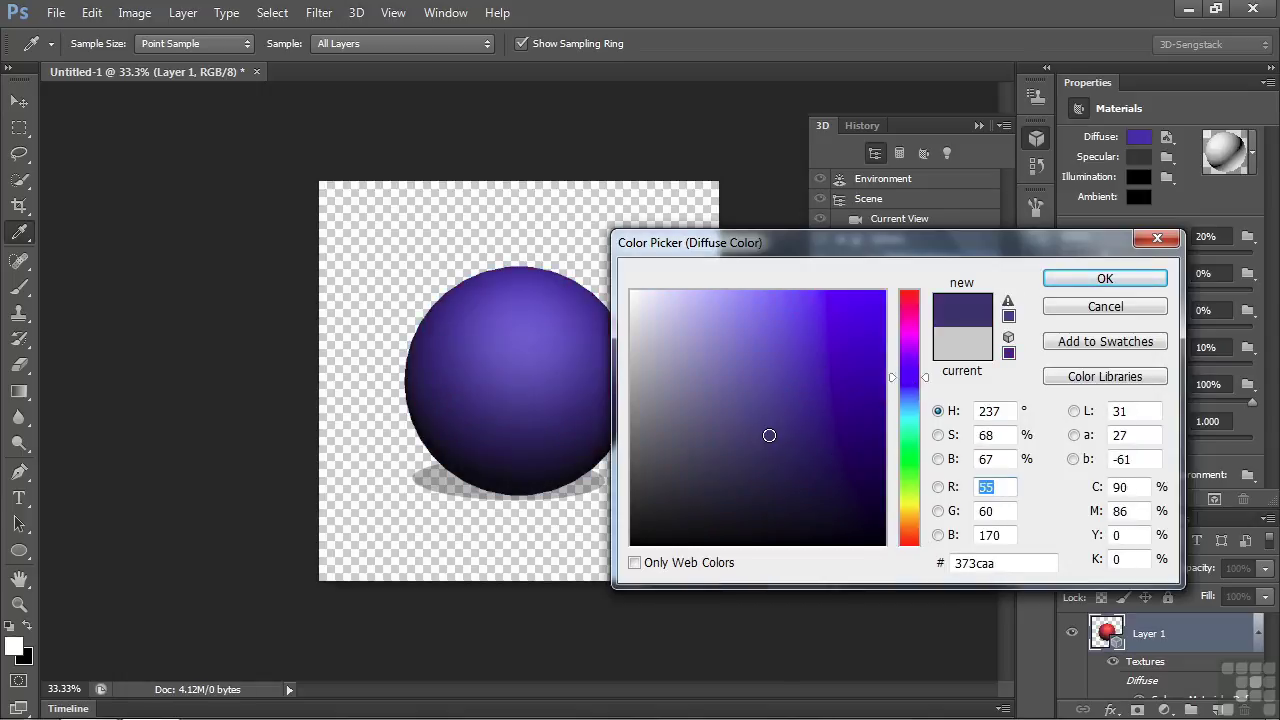
pyautogui.click(909, 472)
pyautogui.click(824, 386)
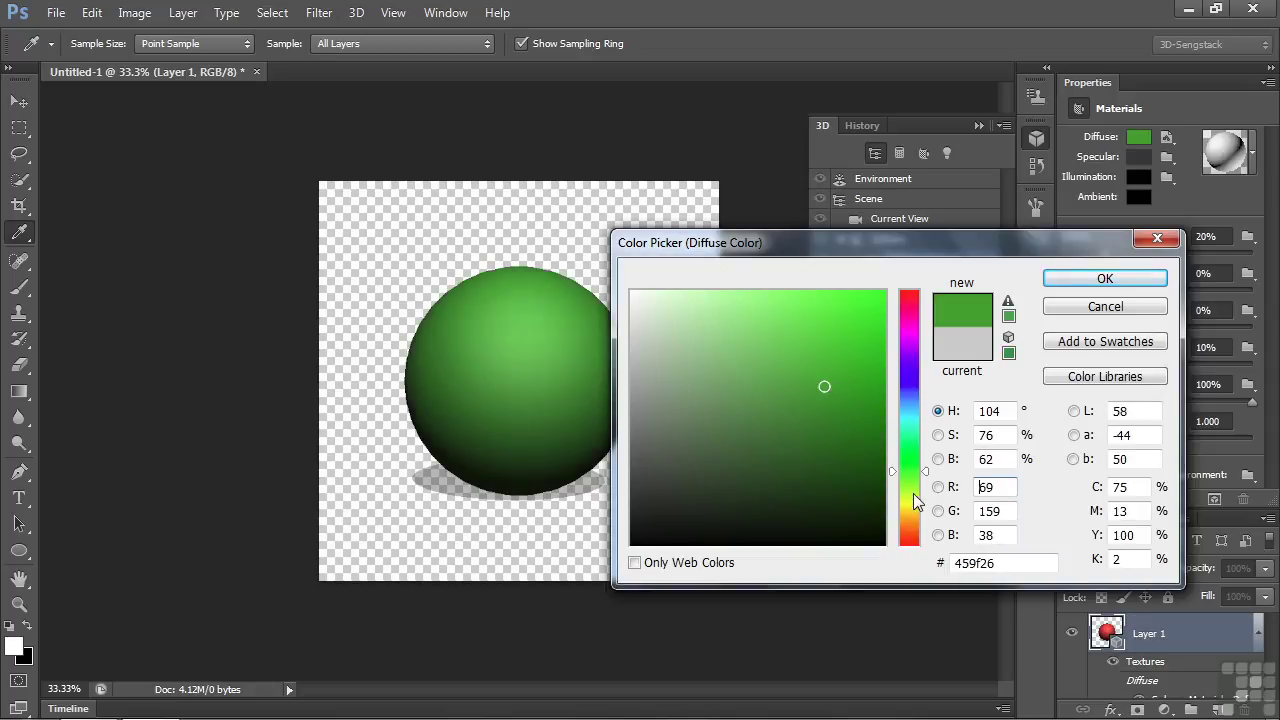
pyautogui.click(909, 500)
pyautogui.click(905, 512)
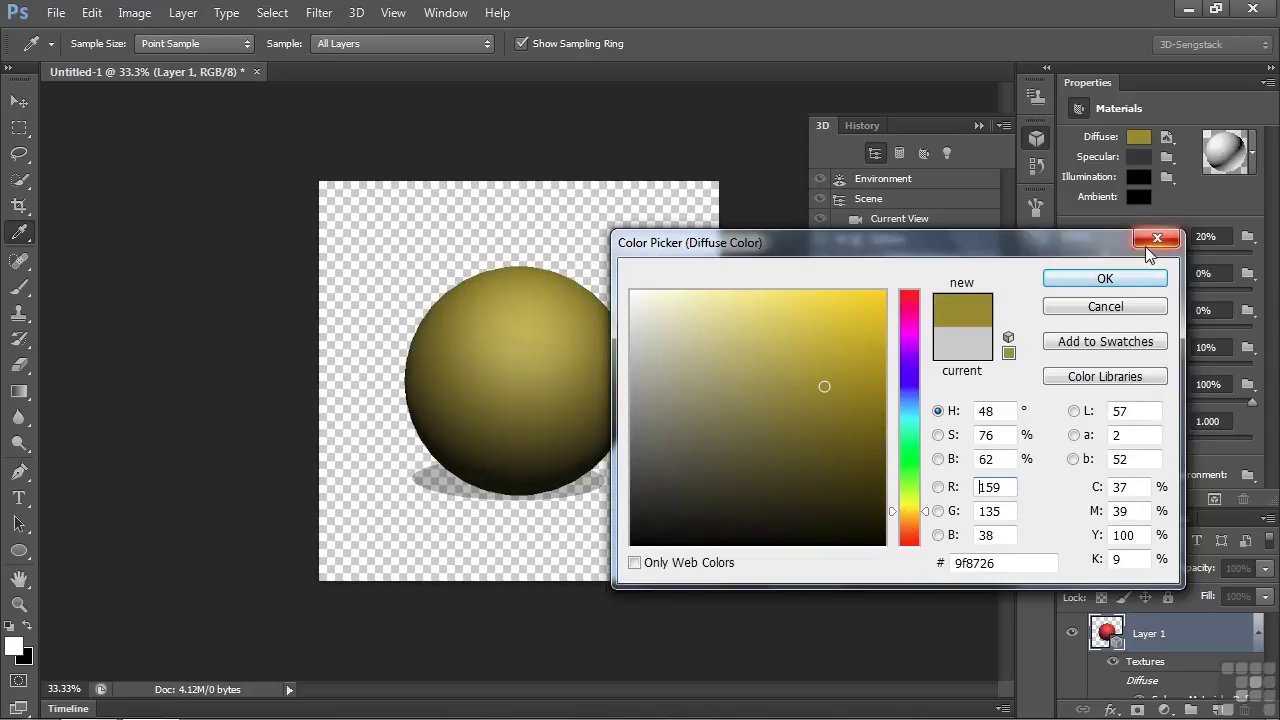
pyautogui.click(1105, 279)
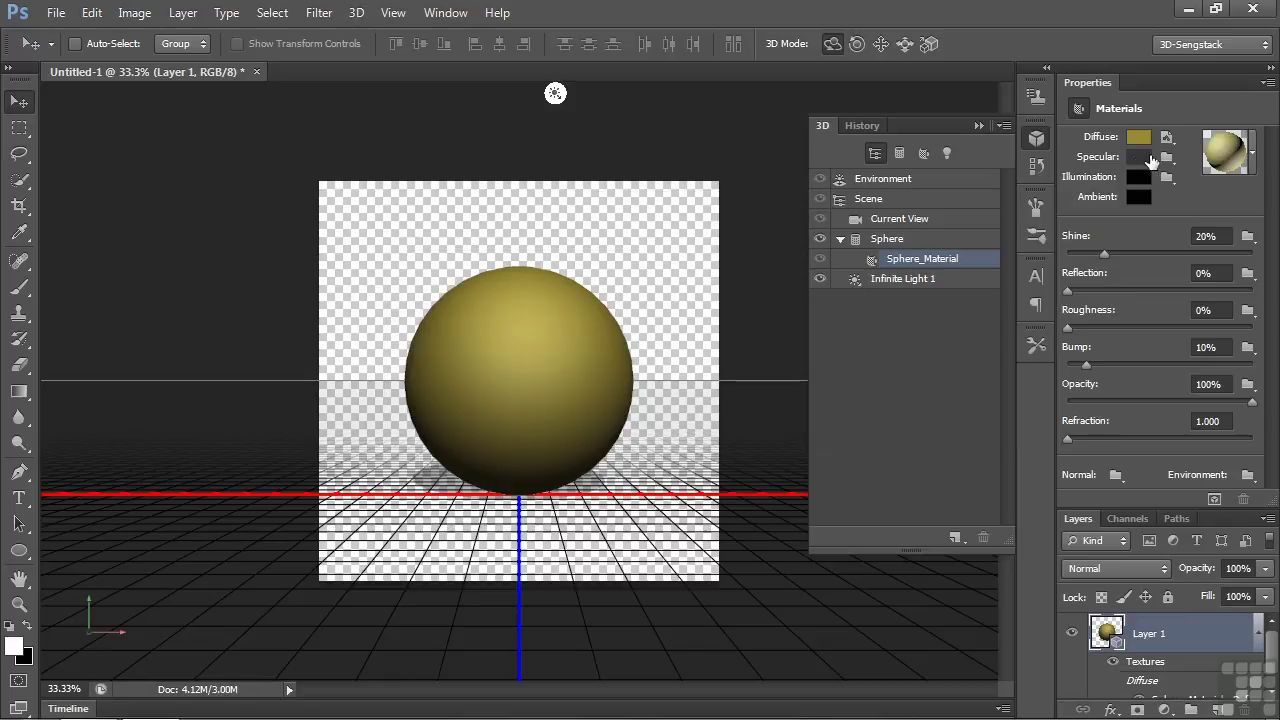
# - Open the Diffuse texture as Layer 1.psb, tile it 2-up vertical with Untitled-1, hide the 3D panel
pyautogui.click(1166, 138)
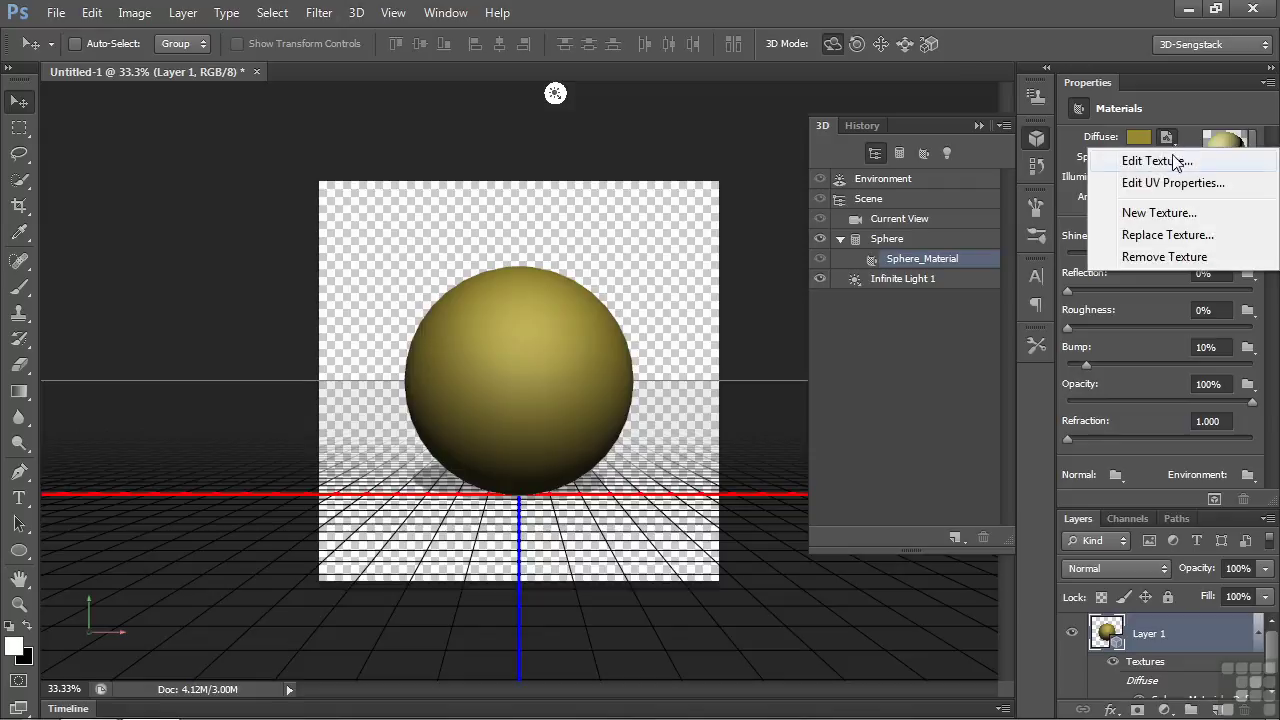
pyautogui.click(1156, 161)
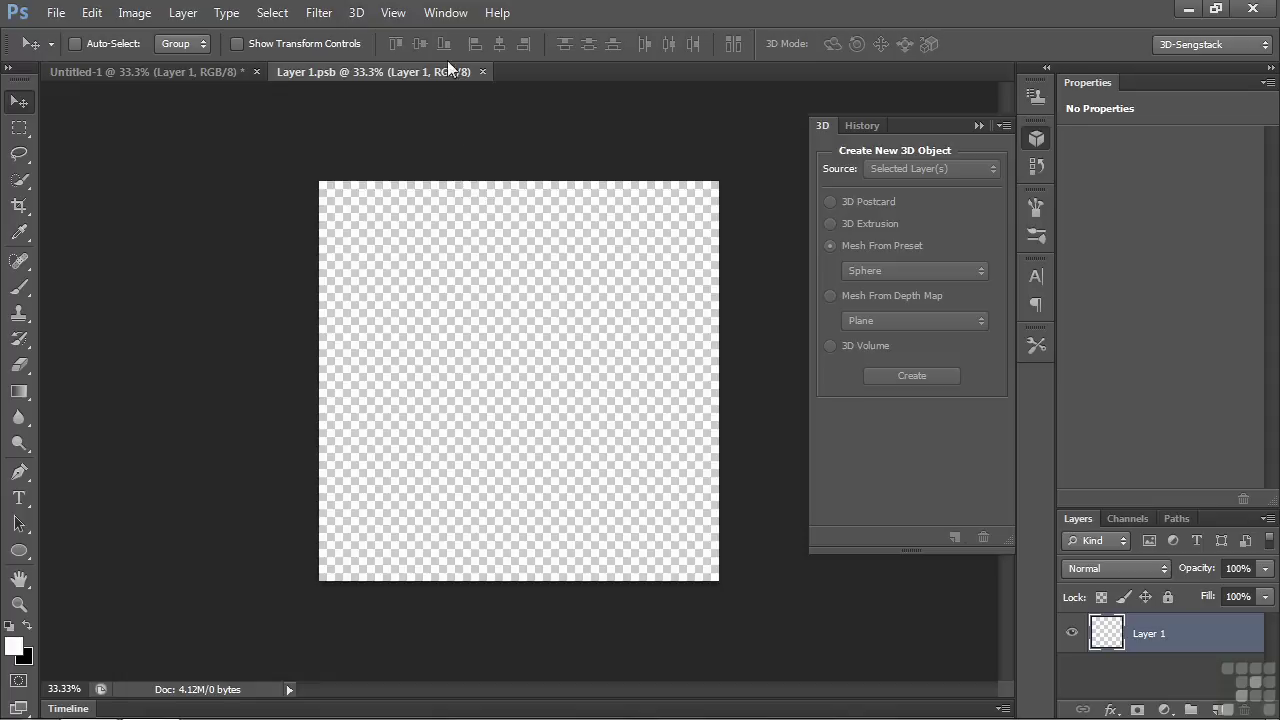
pyautogui.click(446, 13)
pyautogui.moveTo(450, 35)
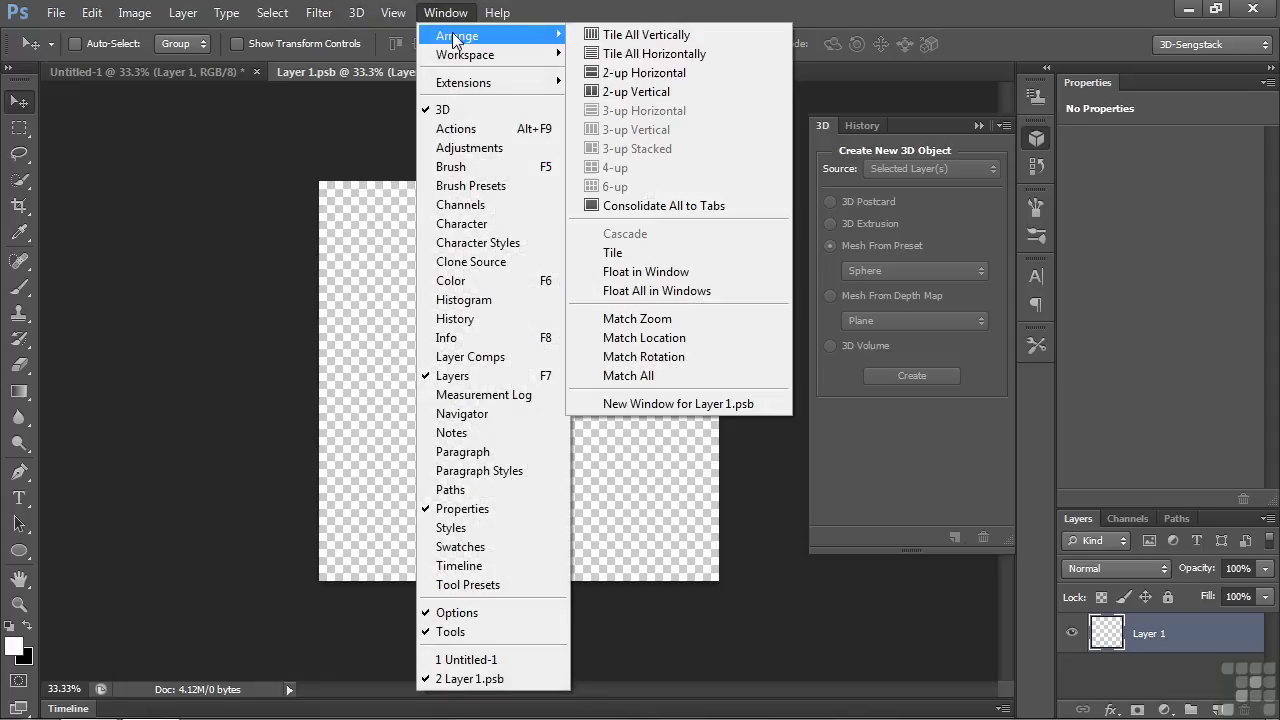
pyautogui.click(634, 95)
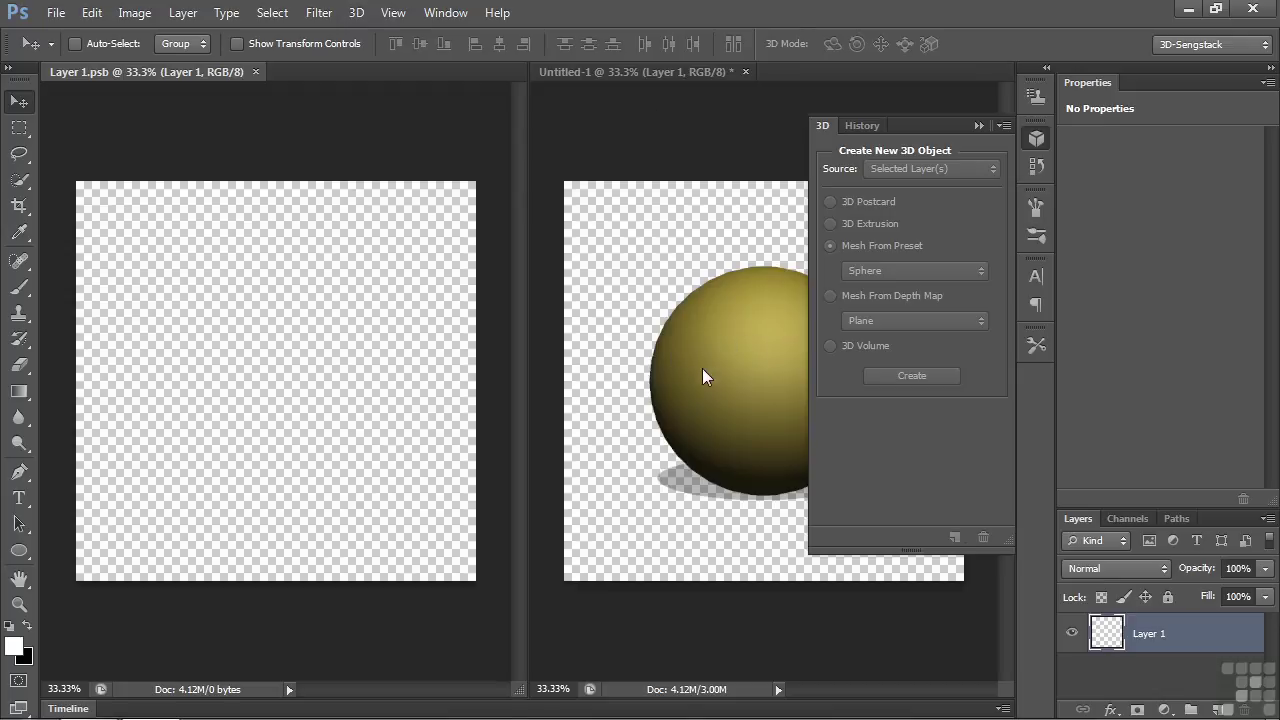
pyautogui.click(978, 126)
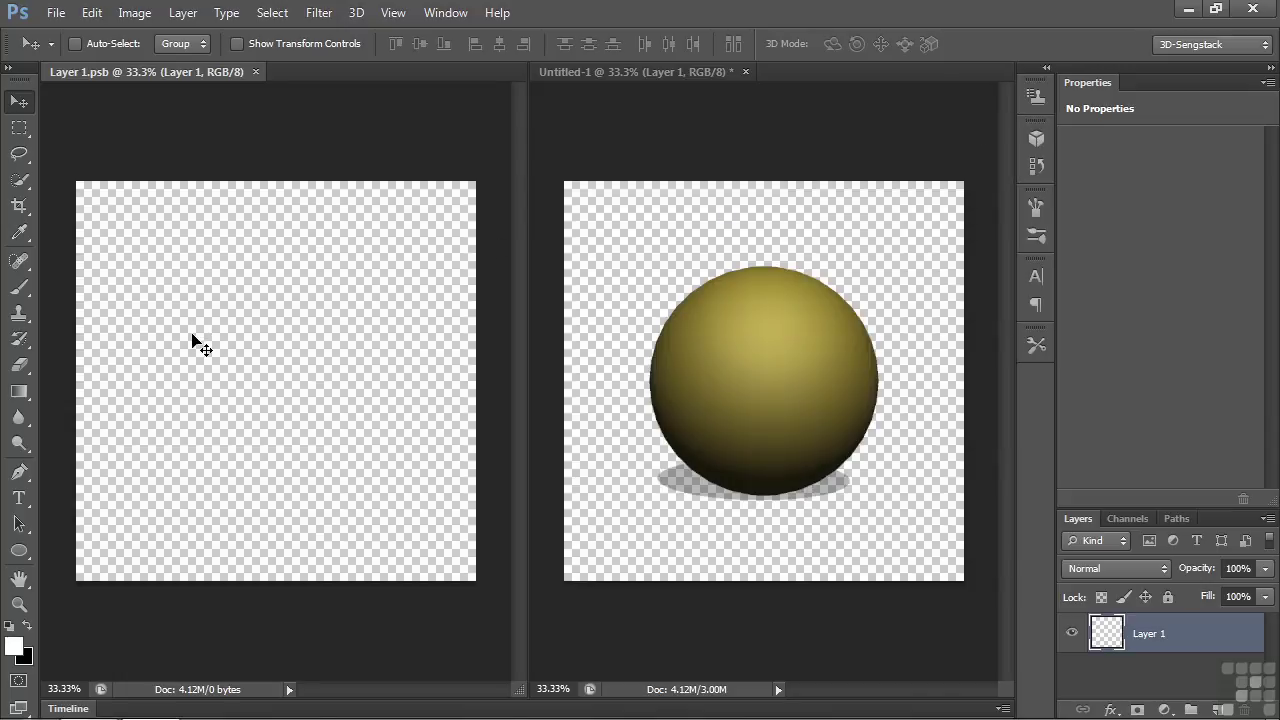
# - Fill Layer 1.psb with a diagonal Spectrum gradient, save it, and return to Untitled-1
pyautogui.click(19, 391)
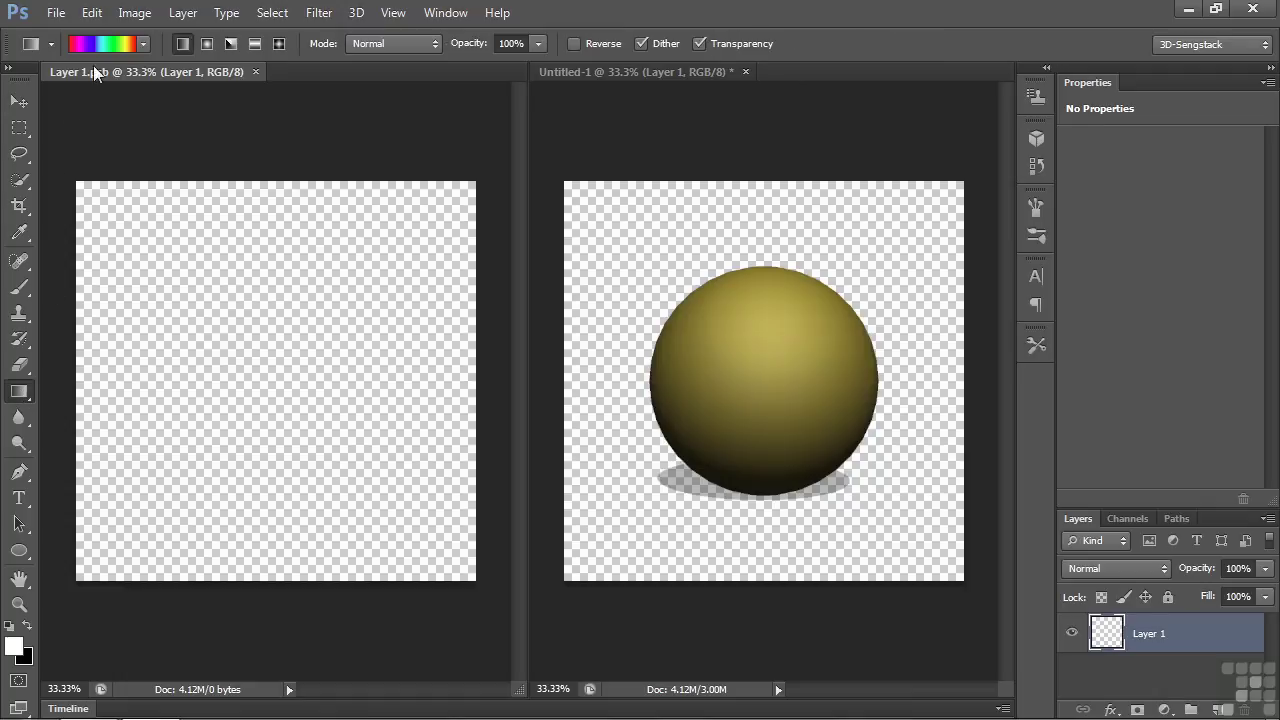
pyautogui.click(101, 45)
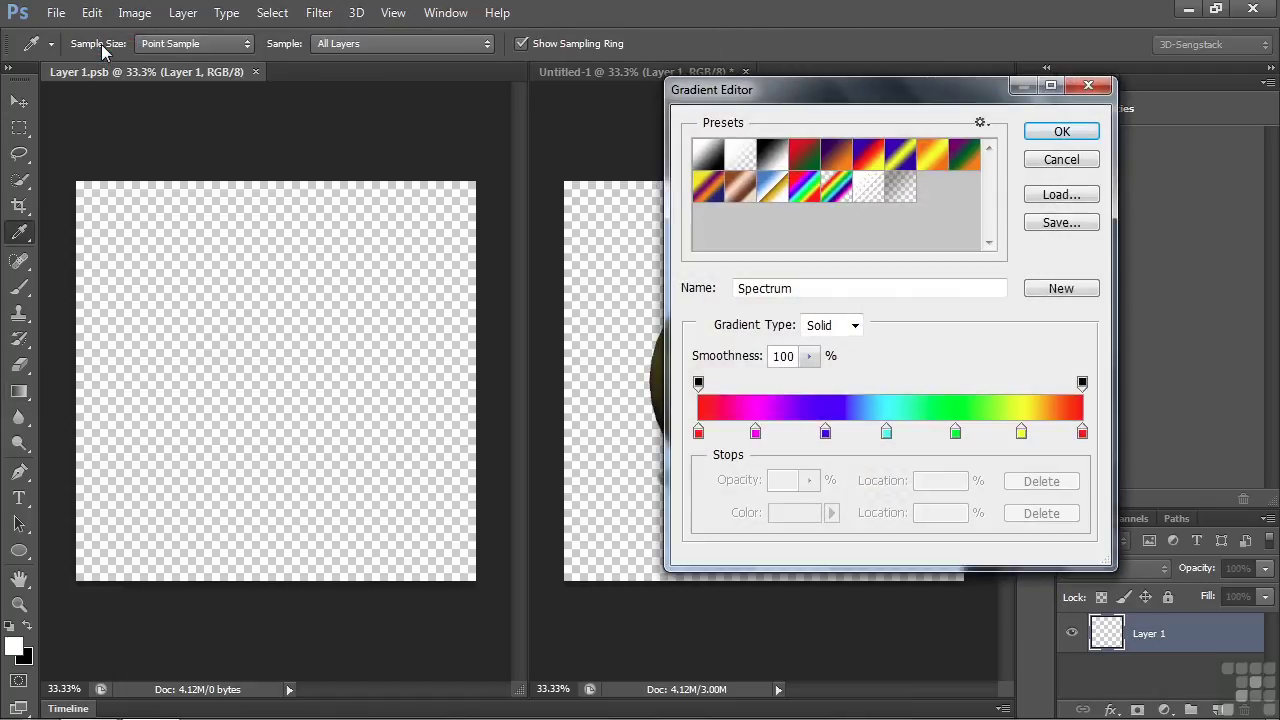
pyautogui.click(1062, 131)
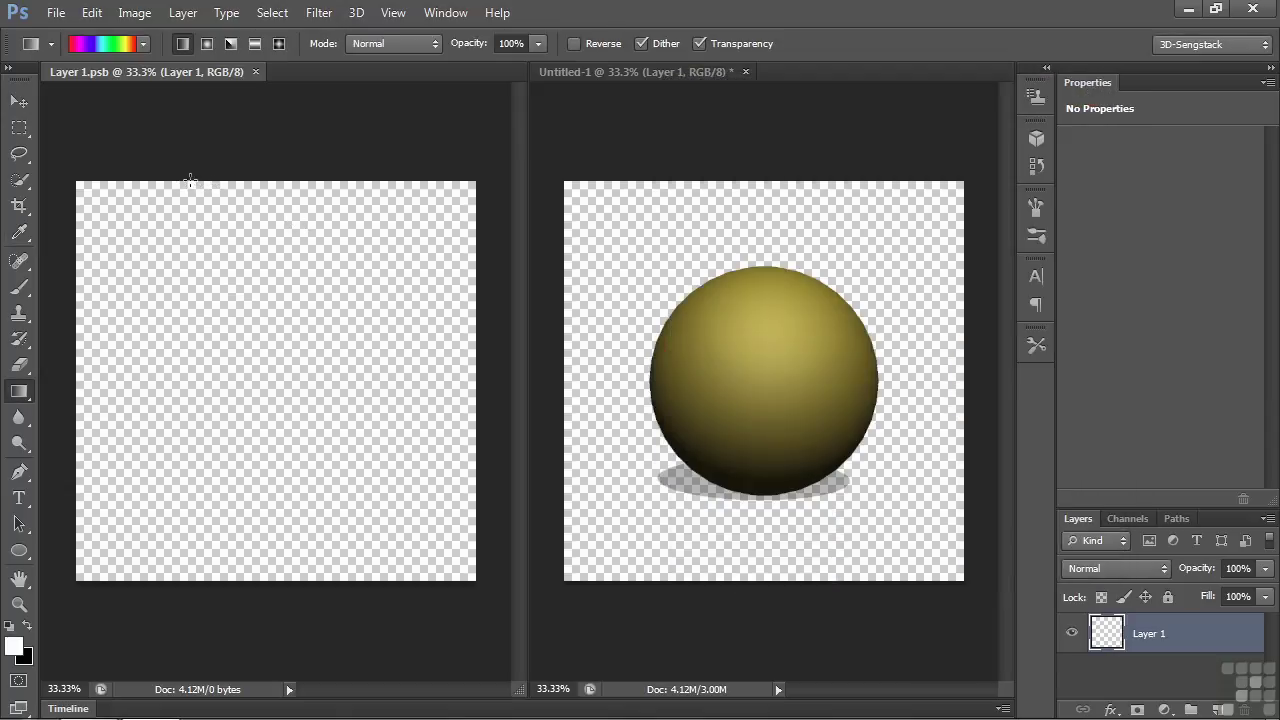
pyautogui.moveTo(190, 180); pyautogui.dragTo(342, 587)
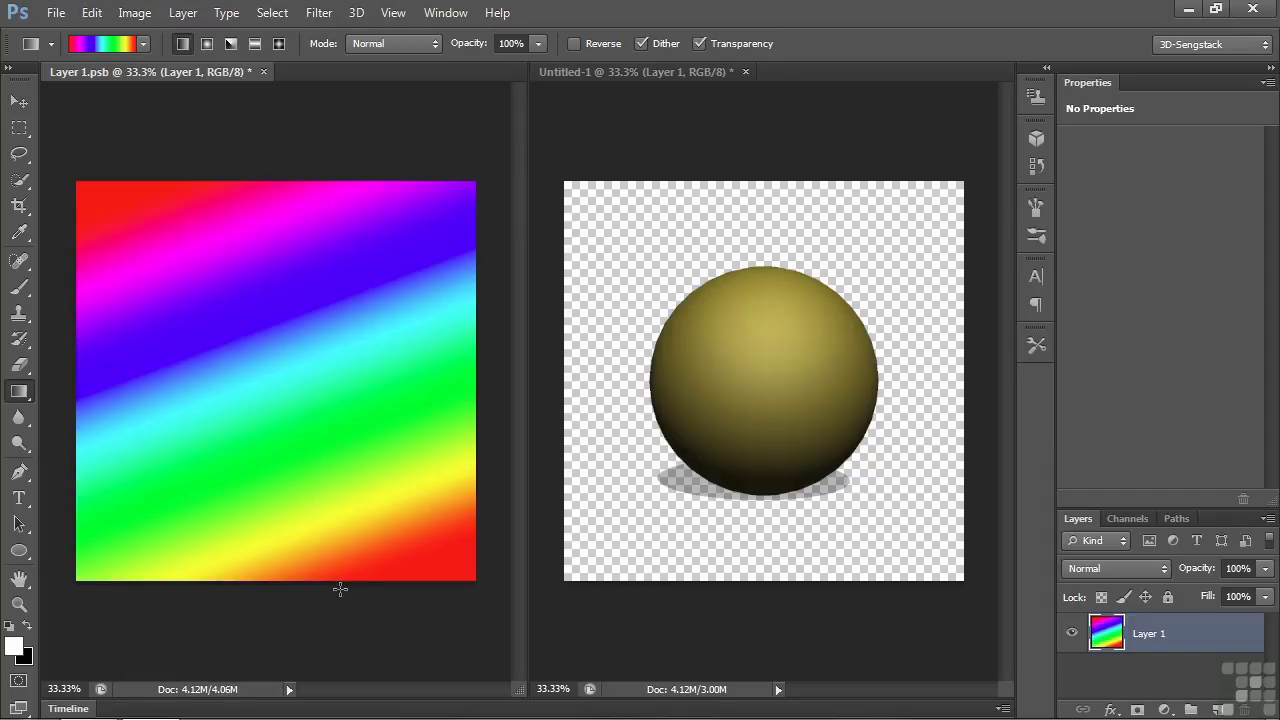
pyautogui.hotkey('ctrl', 's')
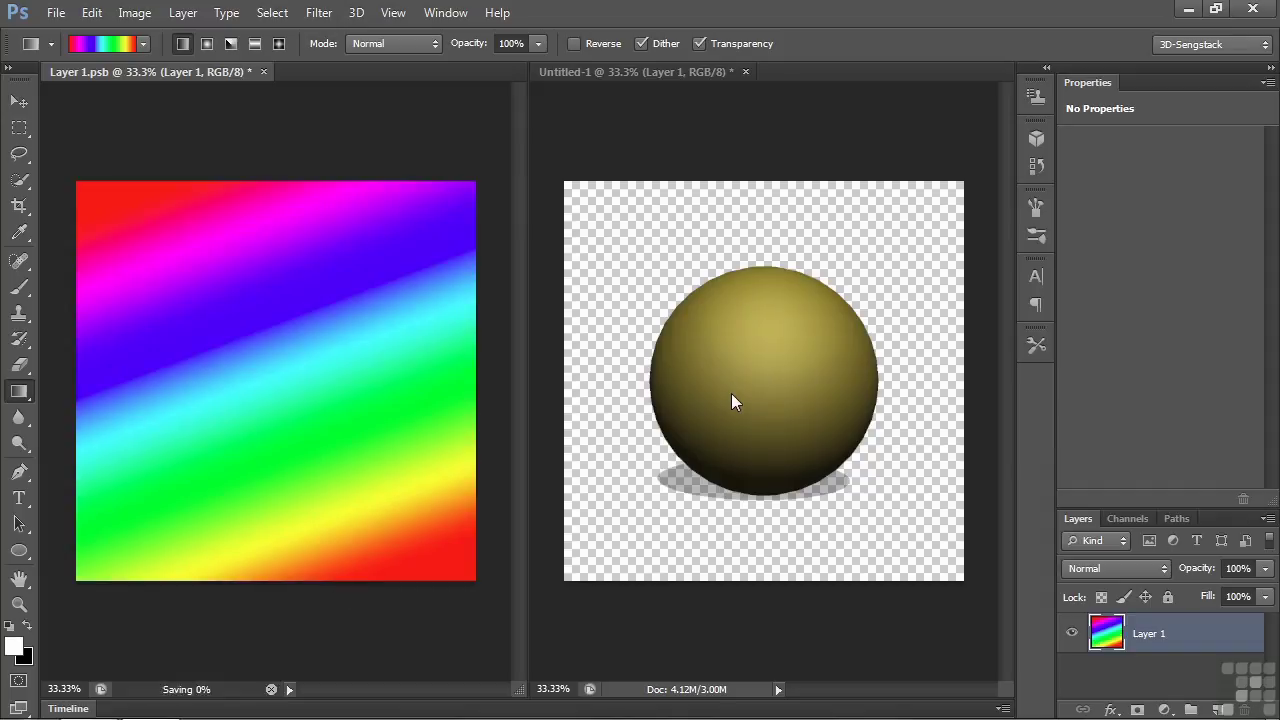
pyautogui.click(730, 395)
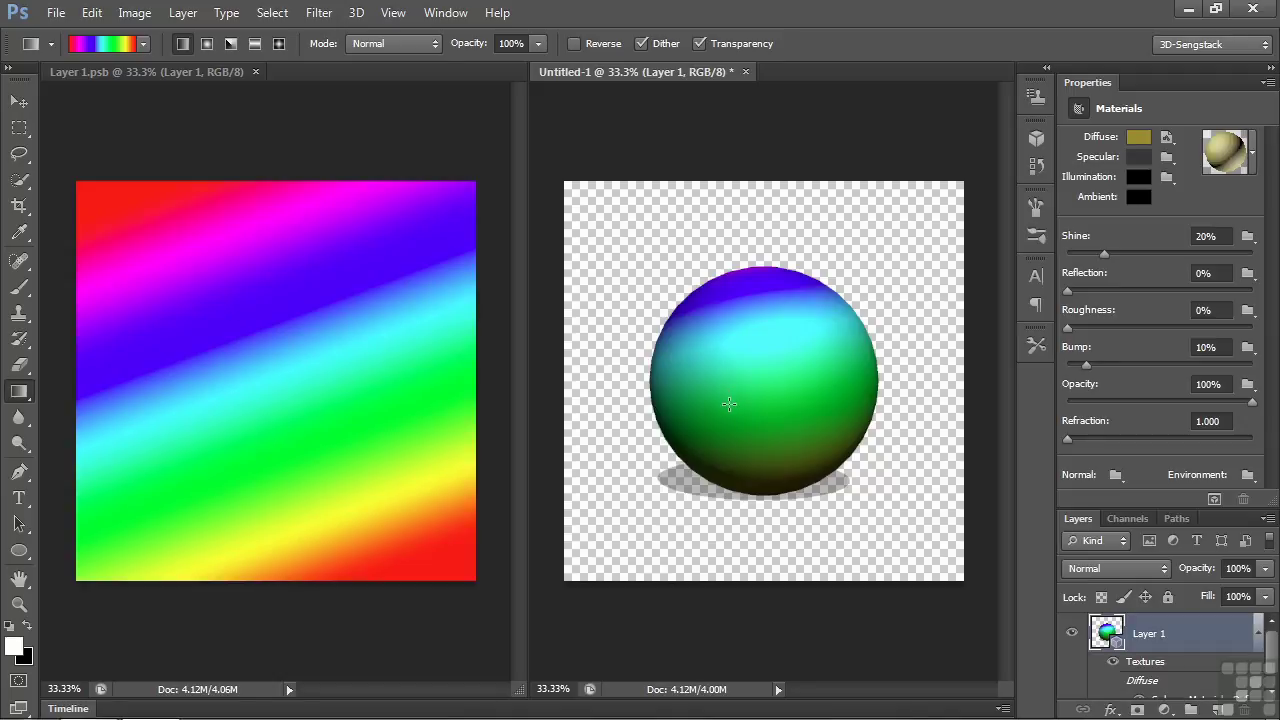
# - Rotate the sphere mesh to bring the magenta and purple texture to the front, undoing the last turn
pyautogui.click(19, 101)
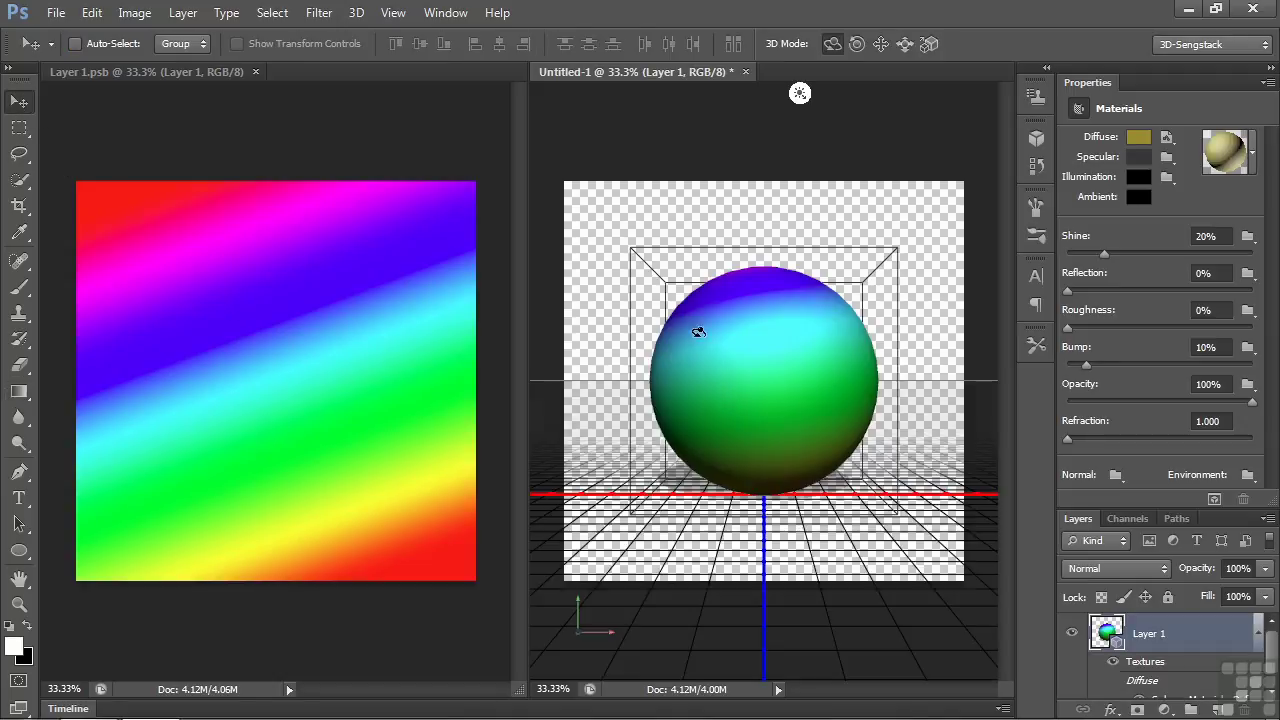
pyautogui.click(764, 359)
pyautogui.moveTo(777, 206); pyautogui.dragTo(784, 325)
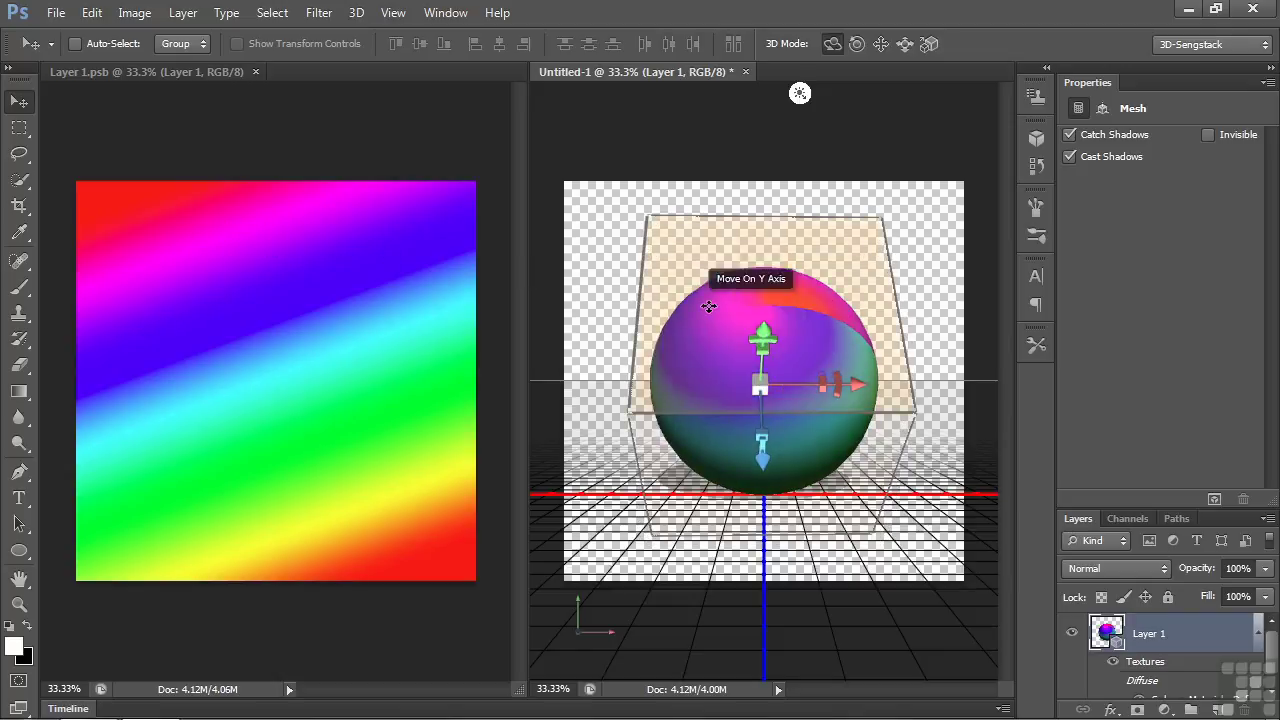
pyautogui.moveTo(716, 552); pyautogui.dragTo(711, 297)
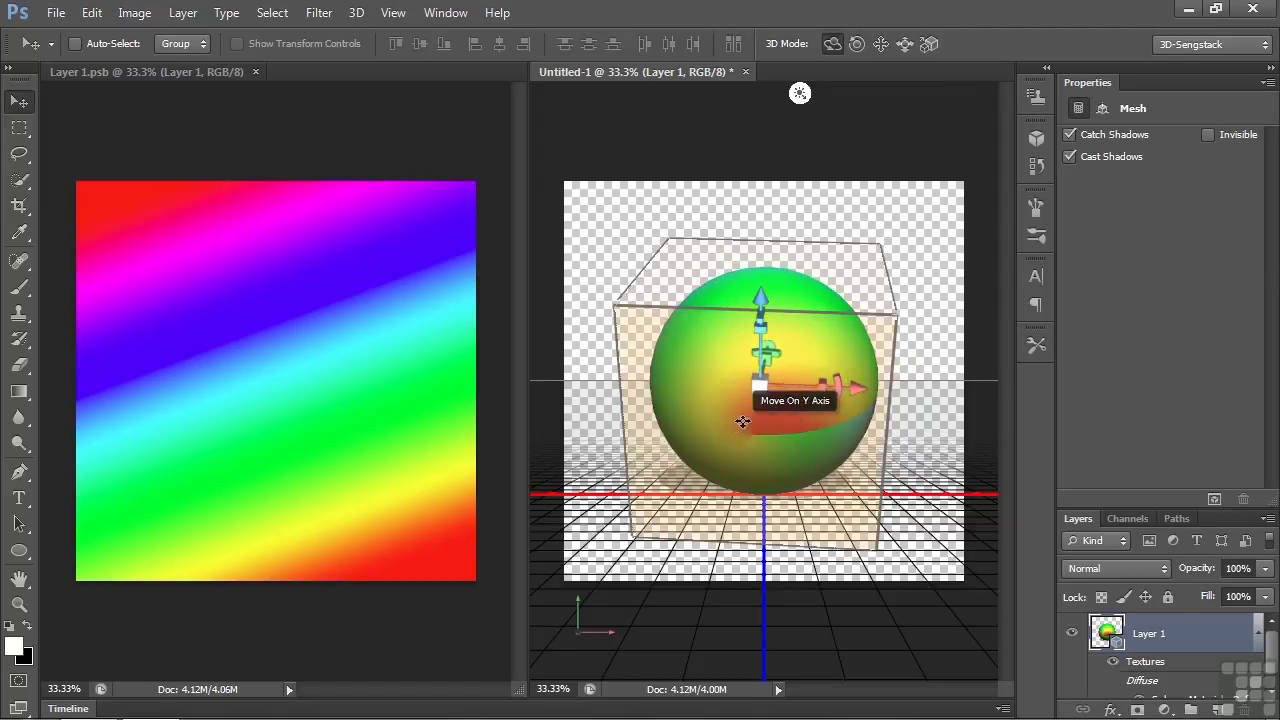
pyautogui.moveTo(749, 217); pyautogui.dragTo(729, 363)
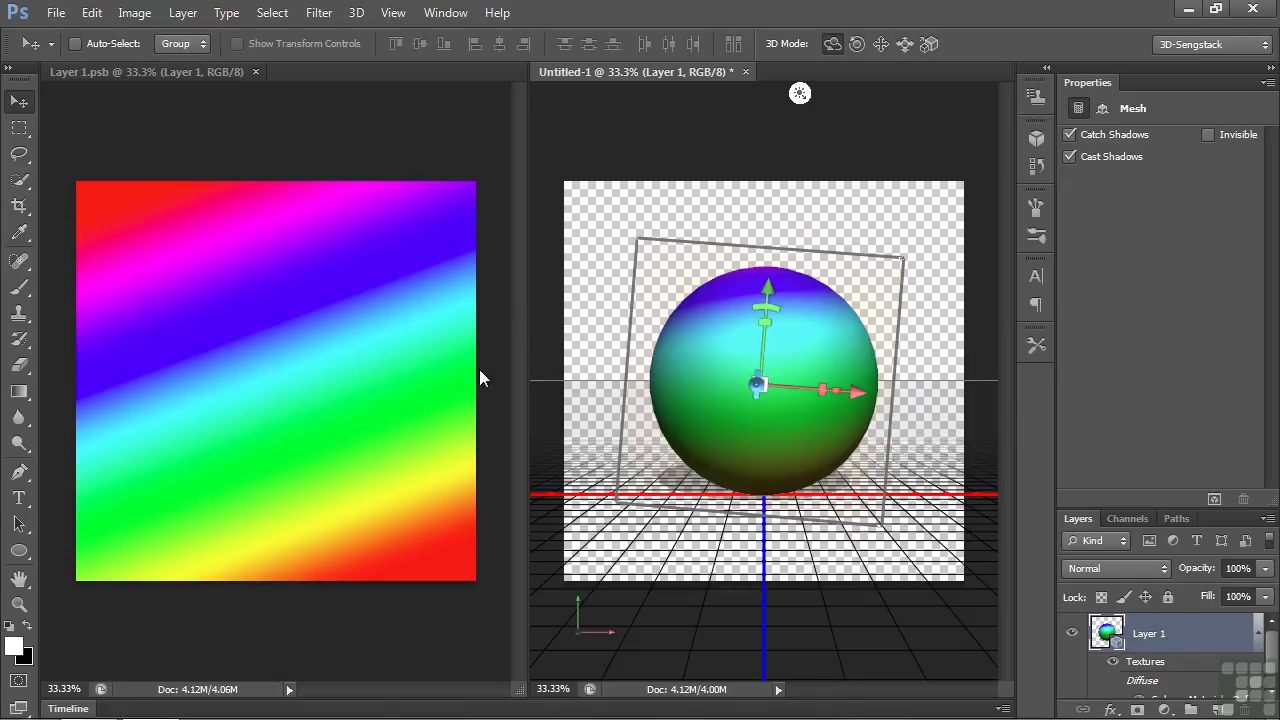
pyautogui.moveTo(905, 372); pyautogui.dragTo(740, 391)
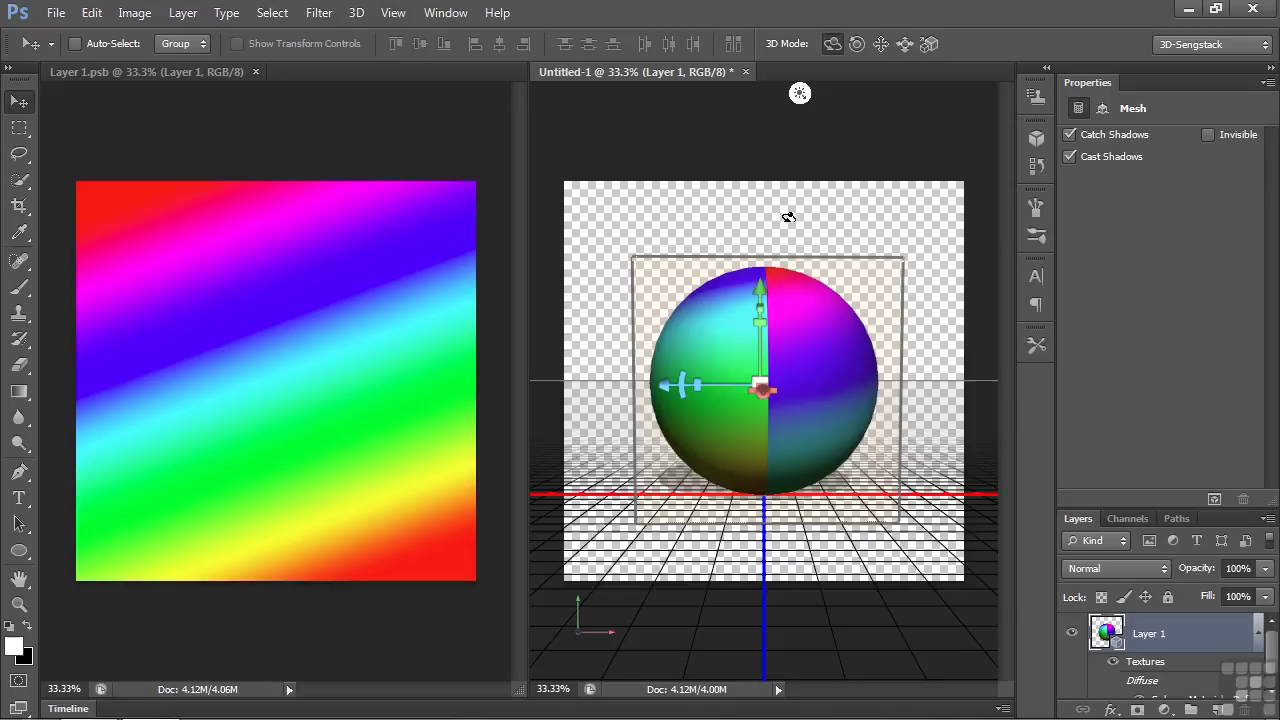
pyautogui.moveTo(789, 214)
pyautogui.mouseDown()
pyautogui.moveTo(775, 280)
pyautogui.moveTo(786, 346)
pyautogui.moveTo(787, 198)
pyautogui.moveTo(789, 211)
pyautogui.mouseUp()
pyautogui.moveTo(938, 369); pyautogui.dragTo(745, 373)
pyautogui.hotkey('ctrl', 'z')
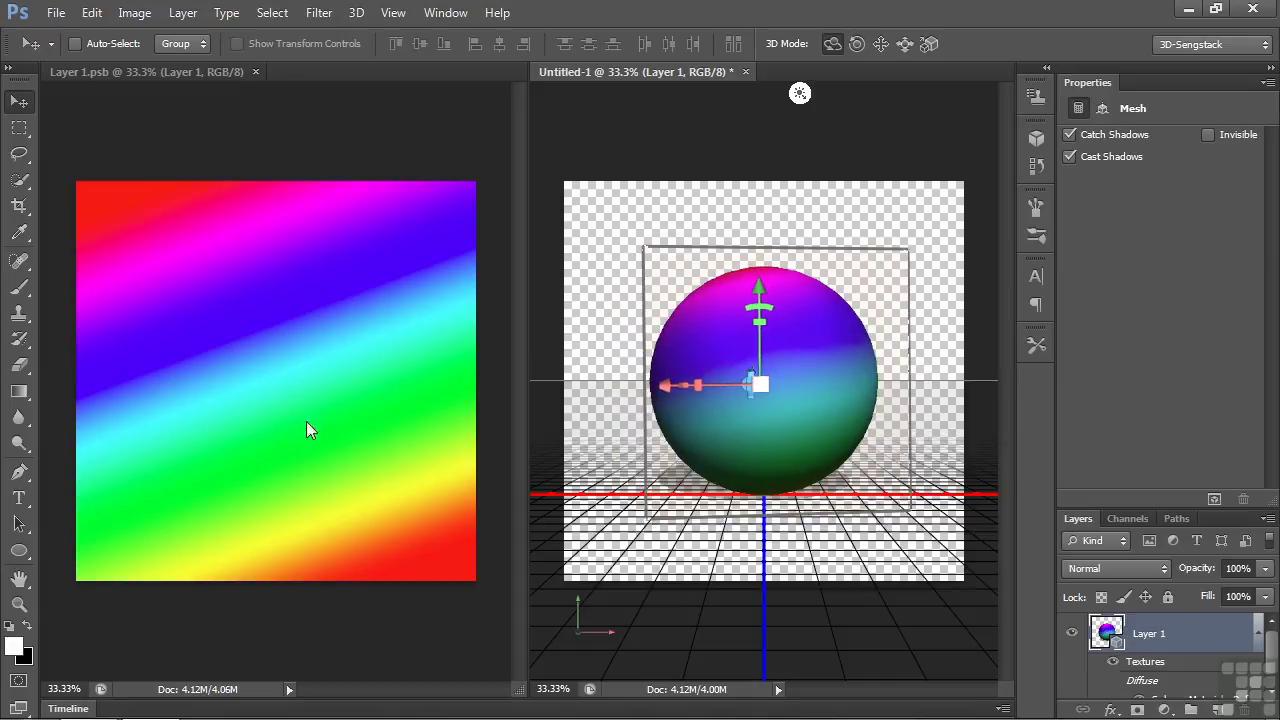
# - Type and commit the text 'Sphere' on the Layer 1.psb rainbow texture
pyautogui.click(242, 335)
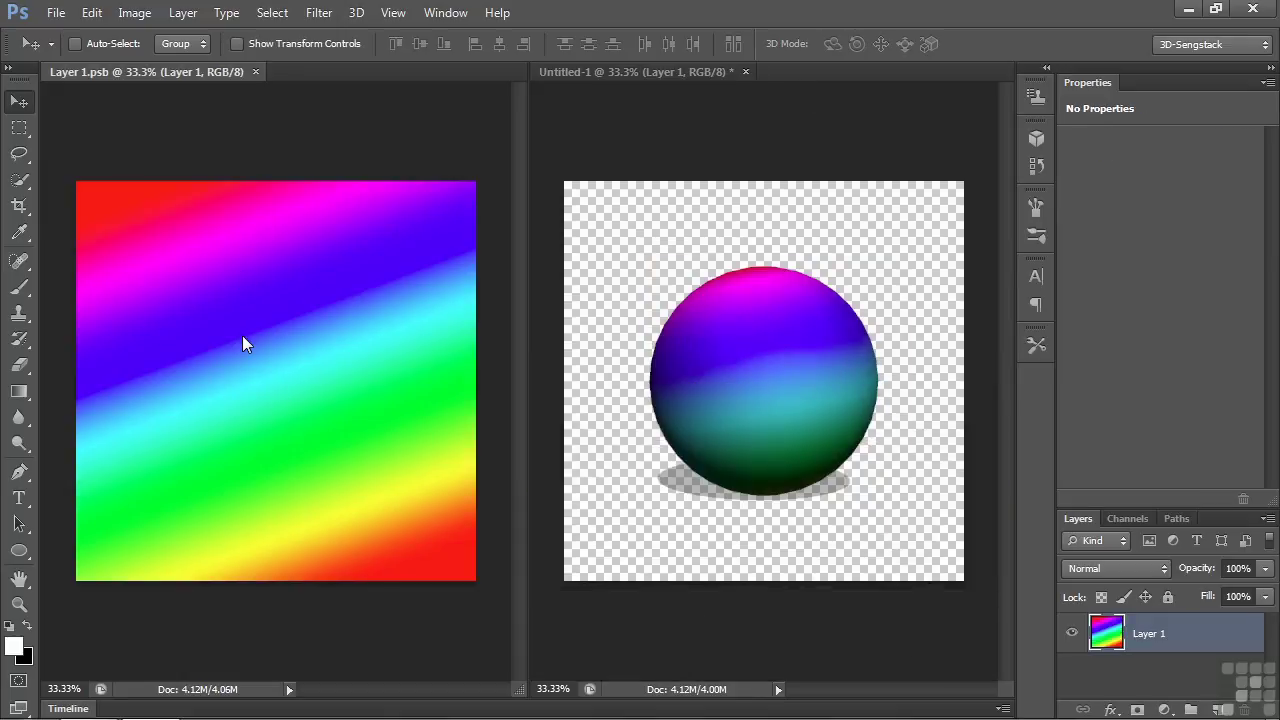
pyautogui.click(21, 499)
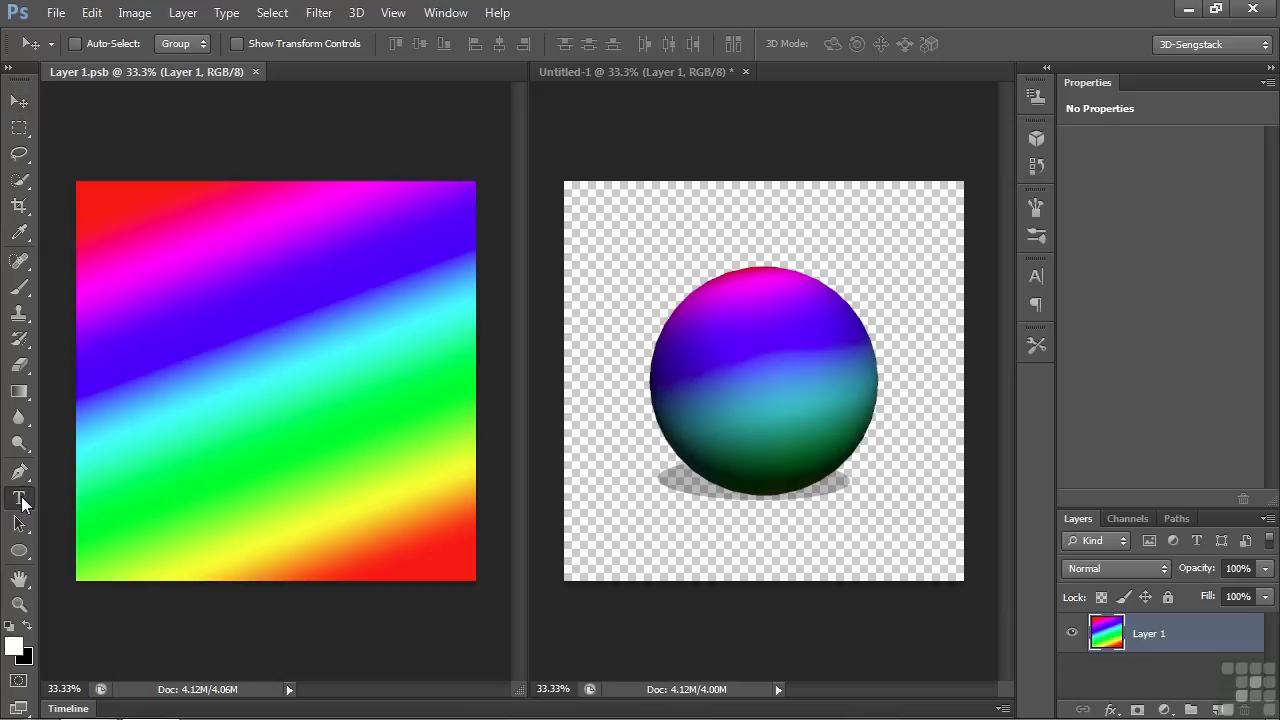
pyautogui.click(166, 352)
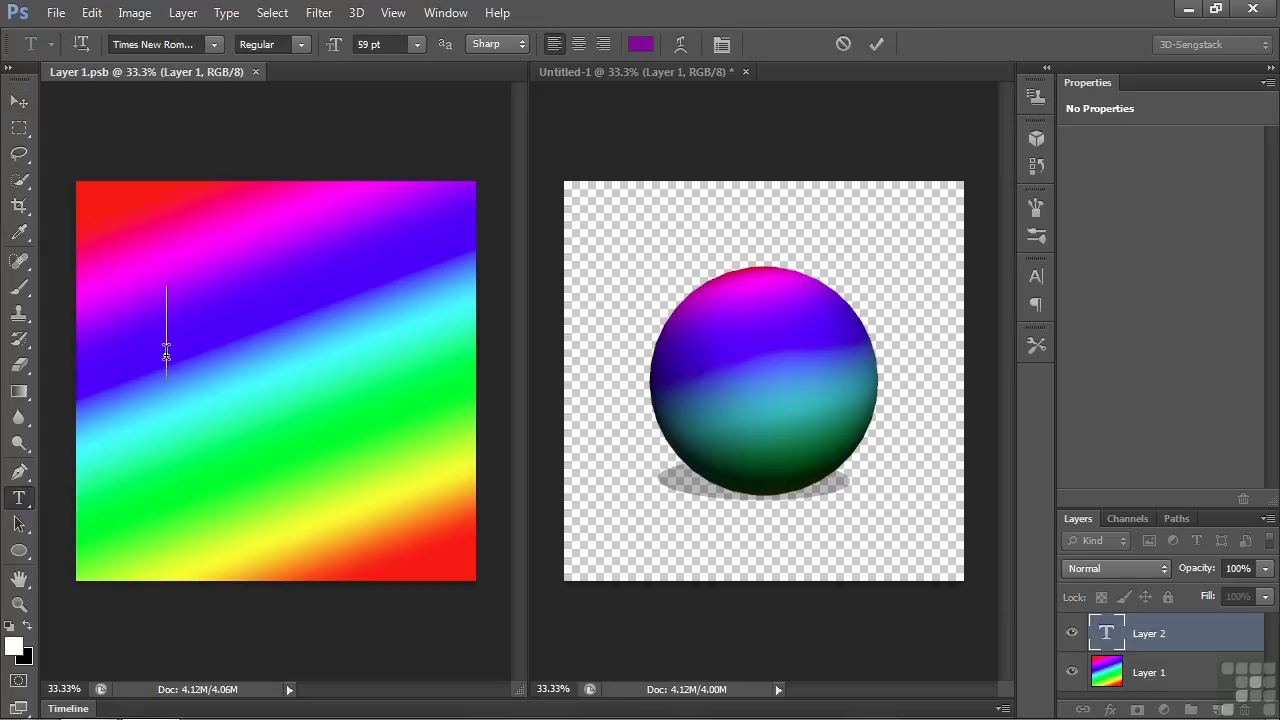
pyautogui.write('Sphere')
pyautogui.hotkey('ctrl', 'Return')
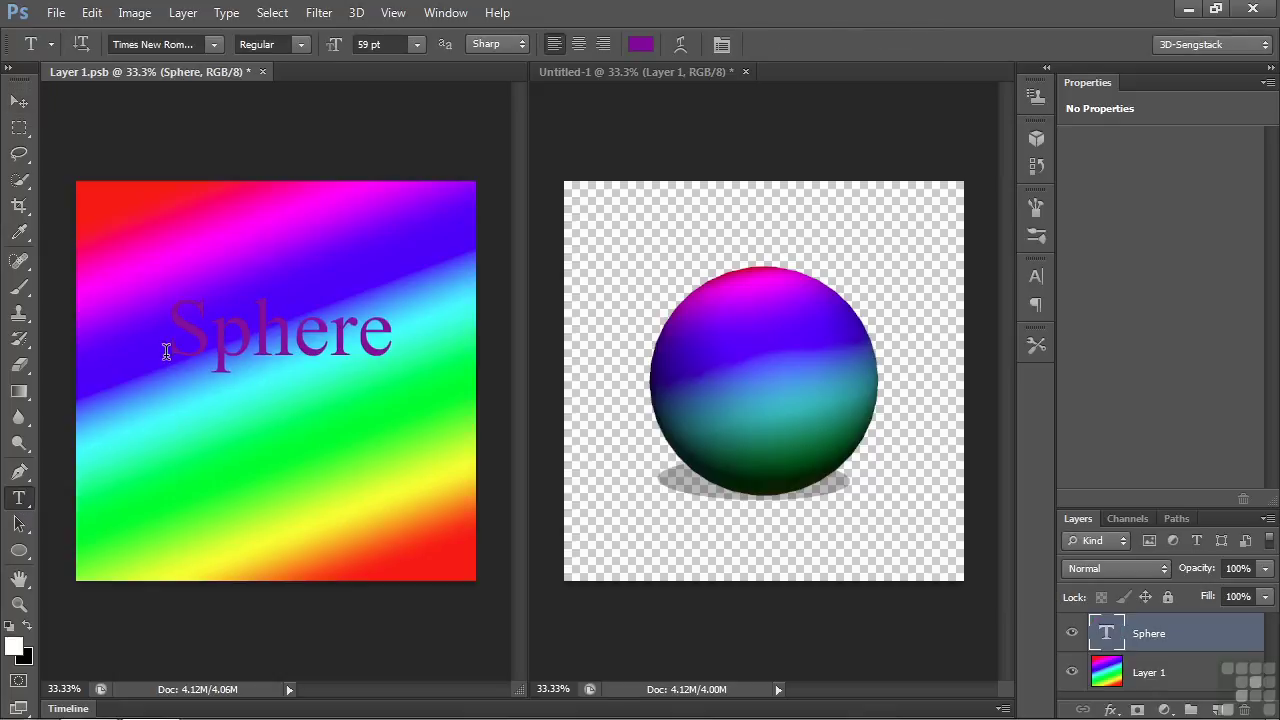
# - Give the Sphere text a Drop Shadow and move it lower on the gradient
pyautogui.doubleClick(1214, 632)
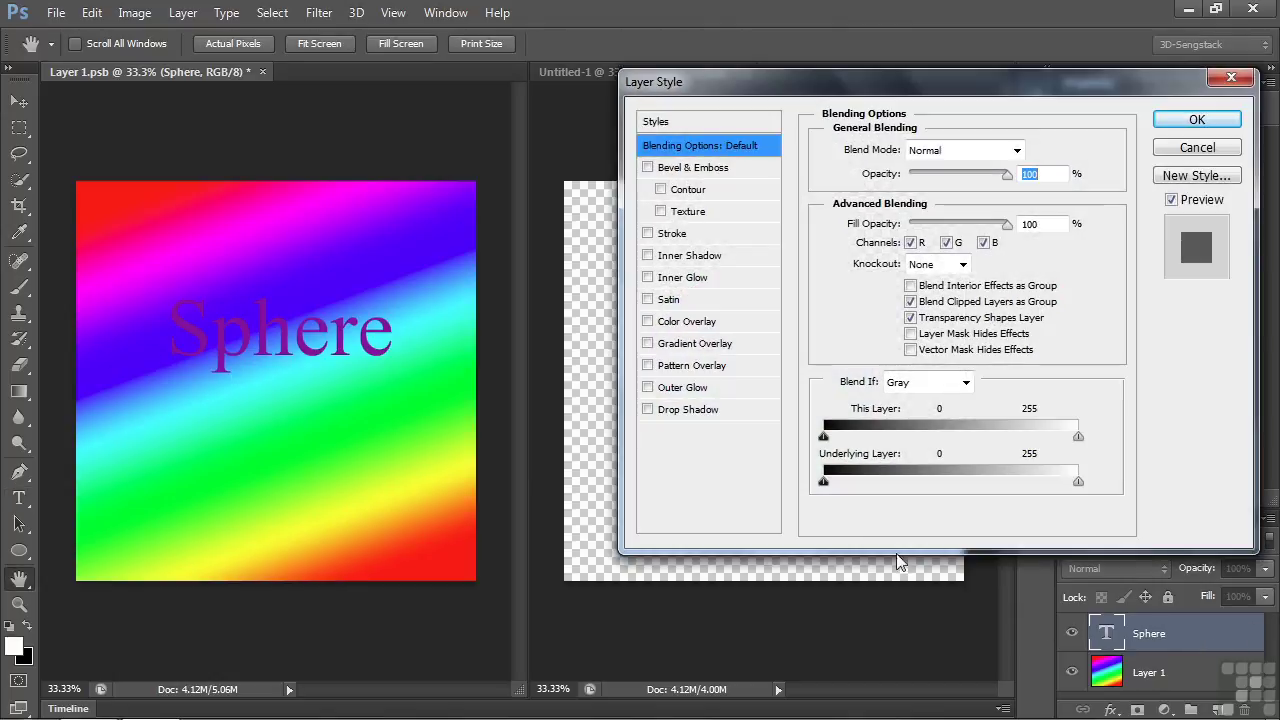
pyautogui.click(647, 409)
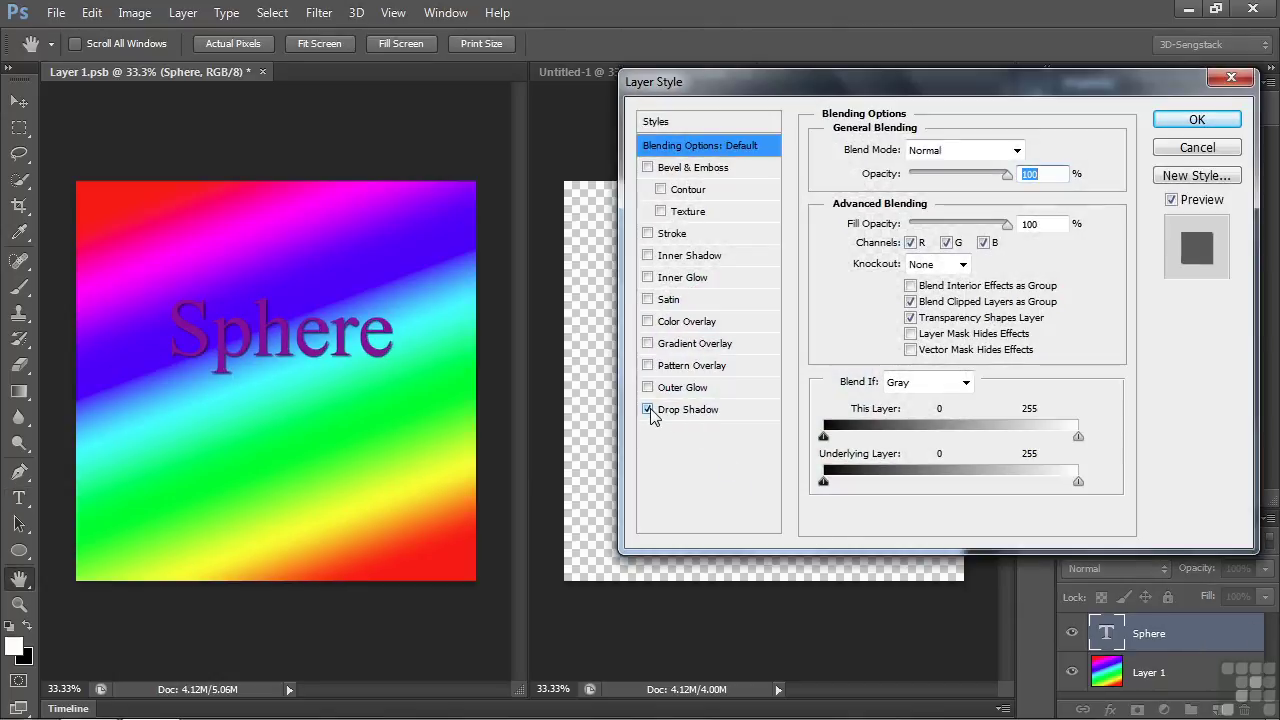
pyautogui.click(1203, 119)
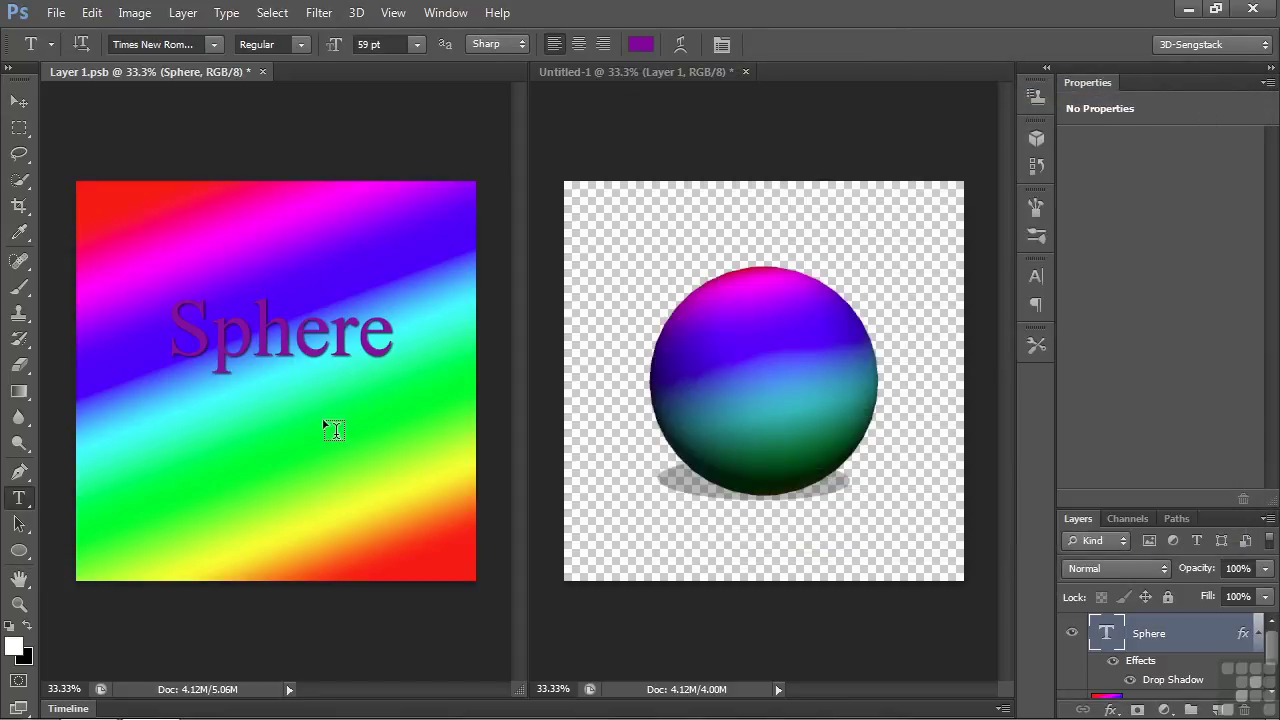
pyautogui.press('v')
pyautogui.moveTo(300, 345); pyautogui.dragTo(292, 410)
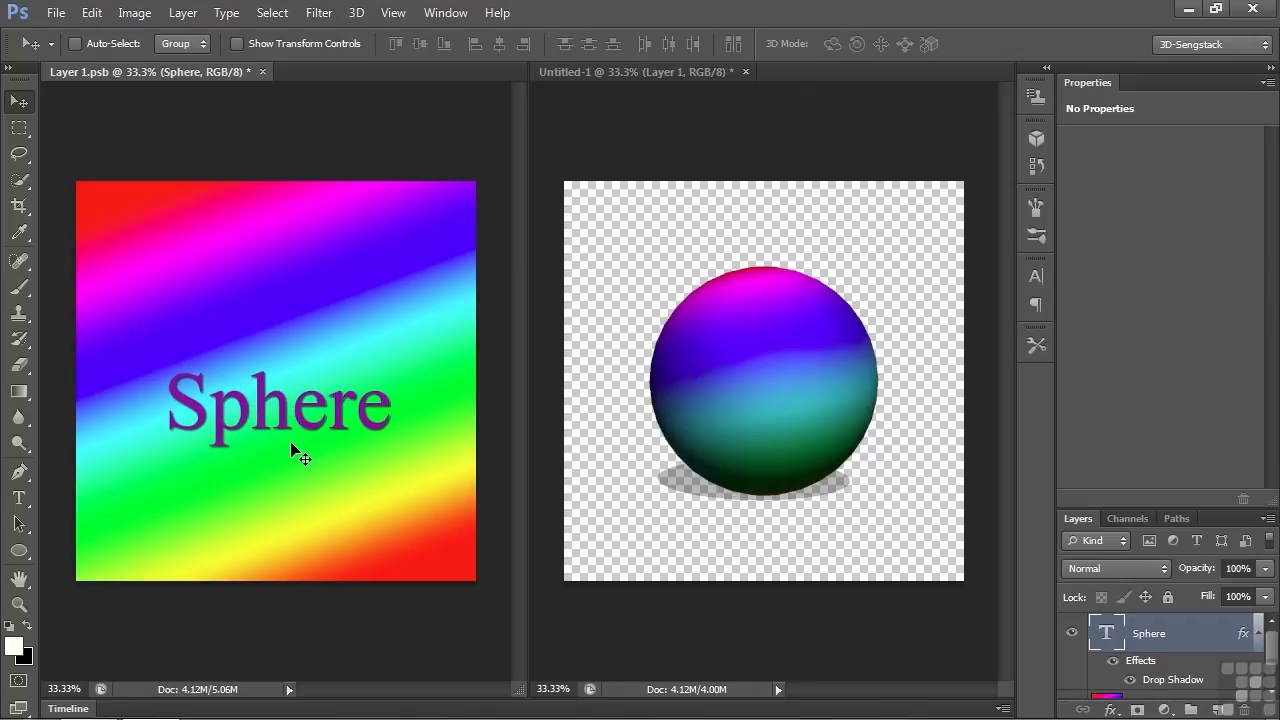
# - Save Layer 1.psb, check the Sphere lettering on the rotated sphere, and return to the texture
pyautogui.hotkey('ctrl', 's')
pyautogui.click(733, 362)
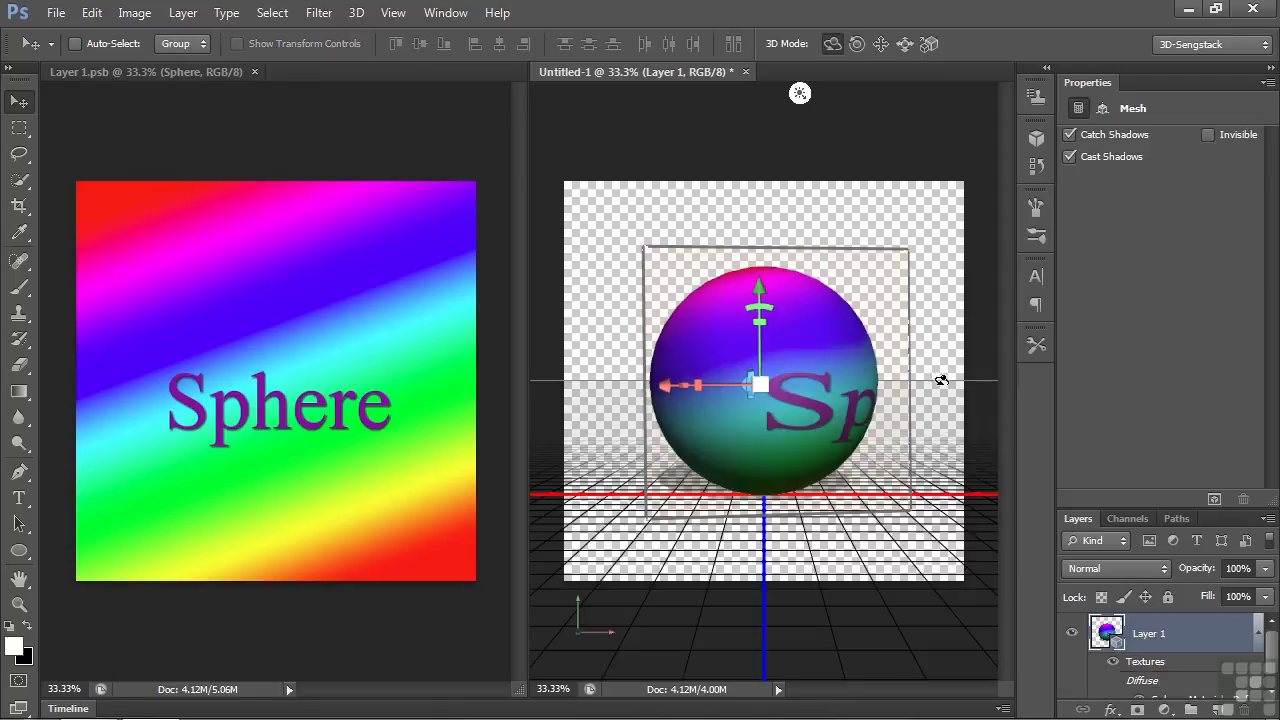
pyautogui.moveTo(858, 377)
pyautogui.mouseDown()
pyautogui.moveTo(727, 383)
pyautogui.moveTo(850, 381)
pyautogui.mouseUp()
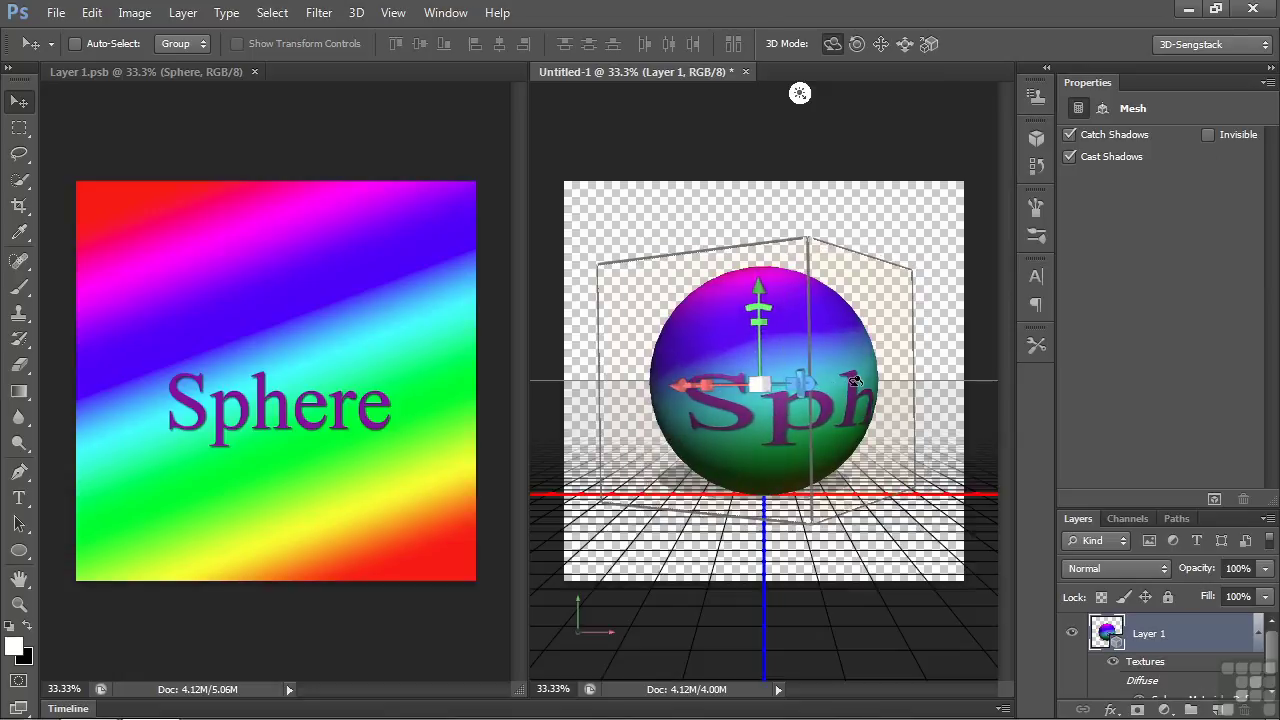
pyautogui.click(307, 484)
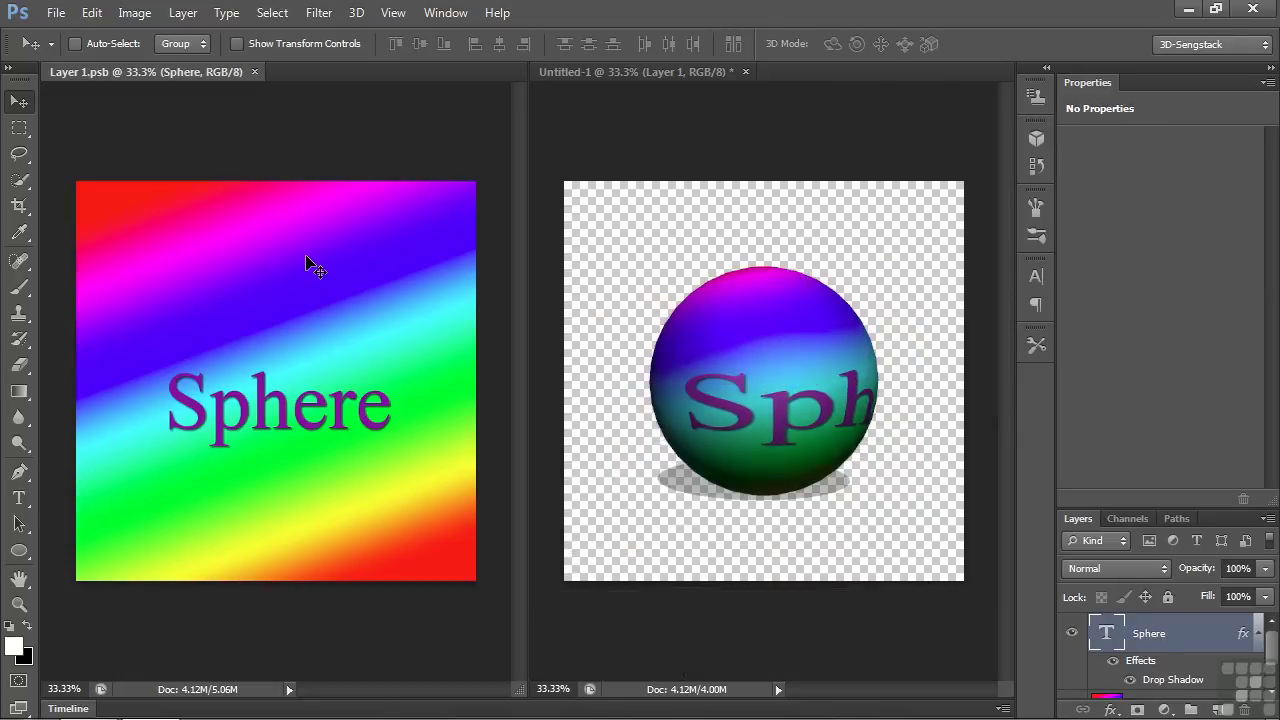
# - Draw a fleur-de-lis custom shape over the Sphere text
pyautogui.click(19, 550)
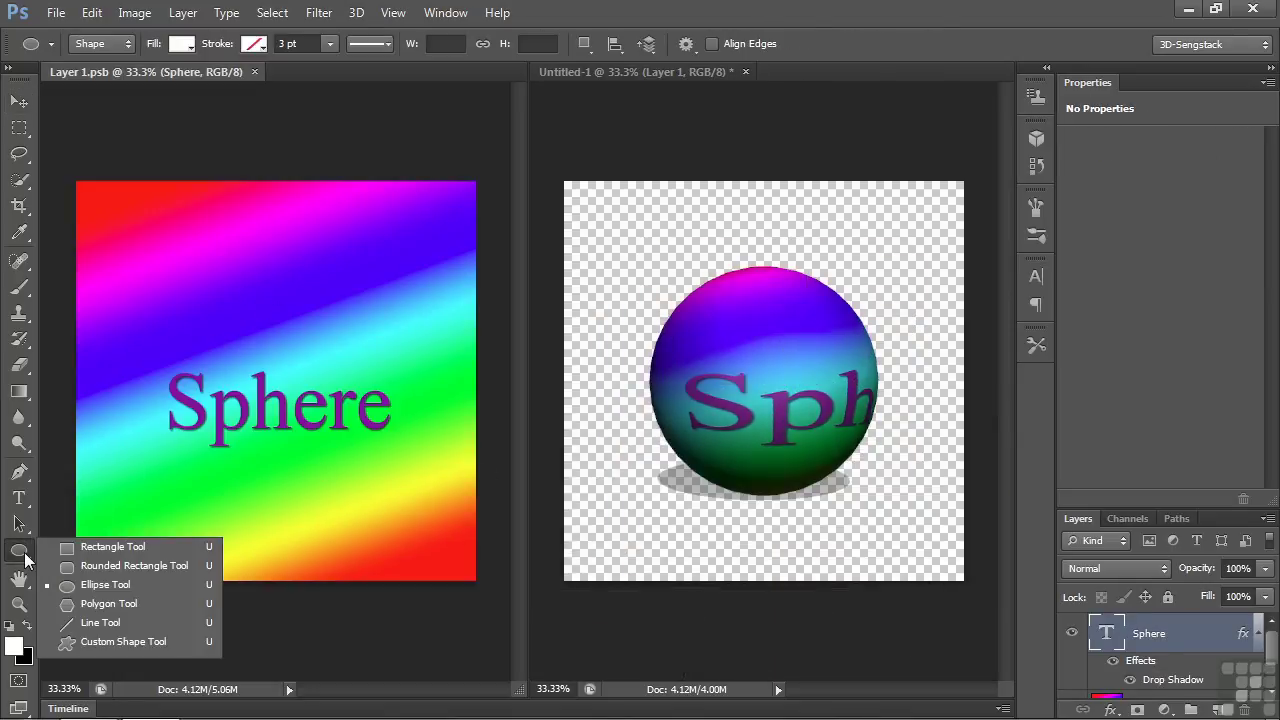
pyautogui.click(64, 643)
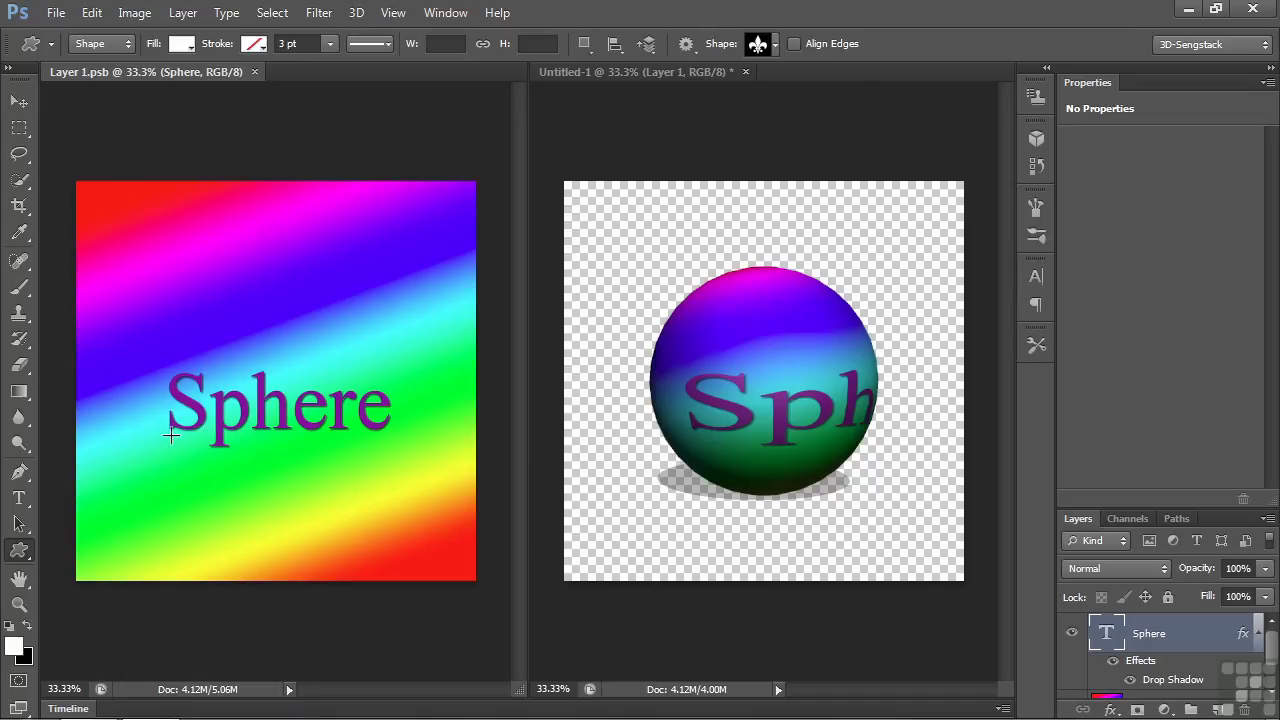
pyautogui.moveTo(131, 310); pyautogui.dragTo(395, 552)
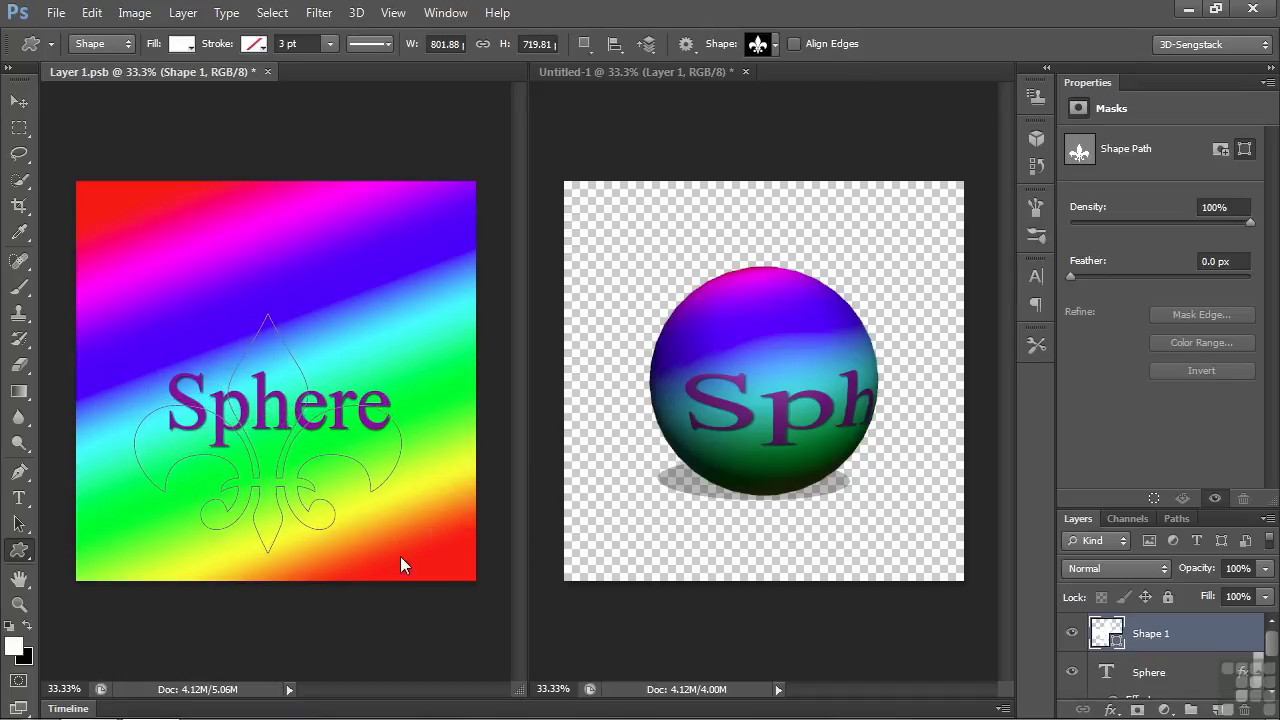
# - Add a Drop Shadow and a red Color Overlay to the fleur-de-lis Shape 1 layer
pyautogui.doubleClick(1213, 636)
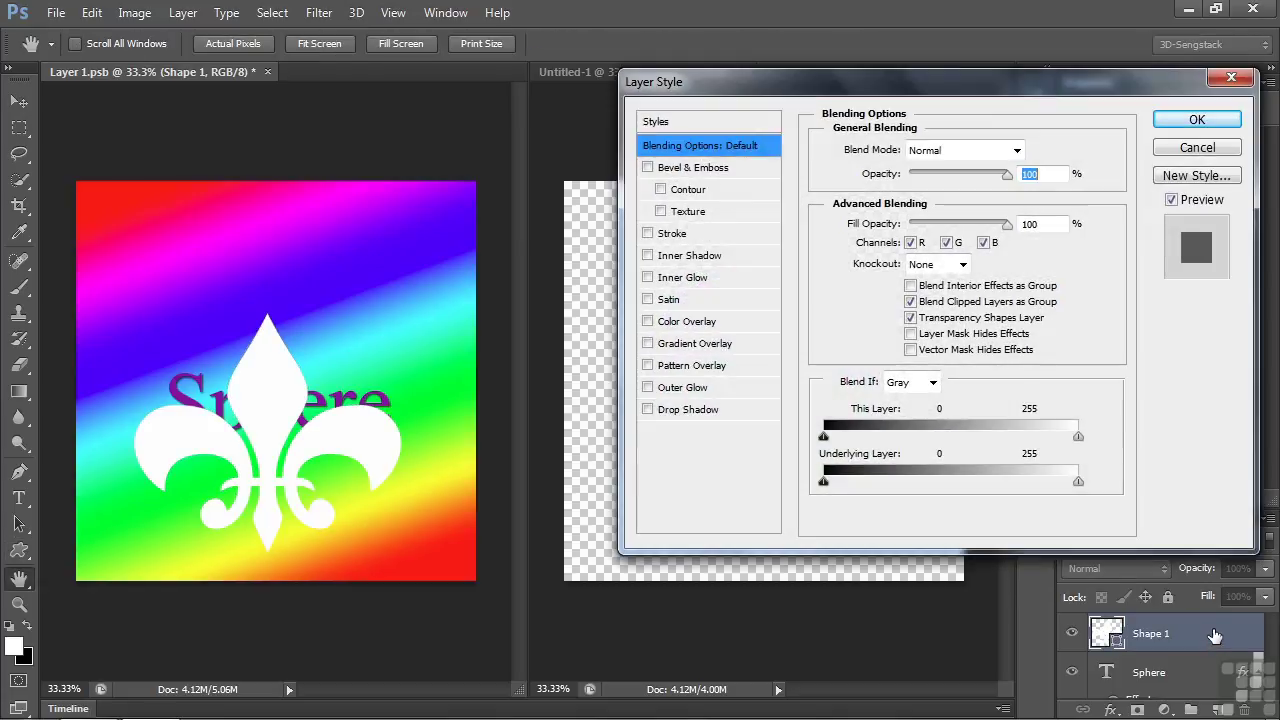
pyautogui.click(647, 410)
pyautogui.click(647, 321)
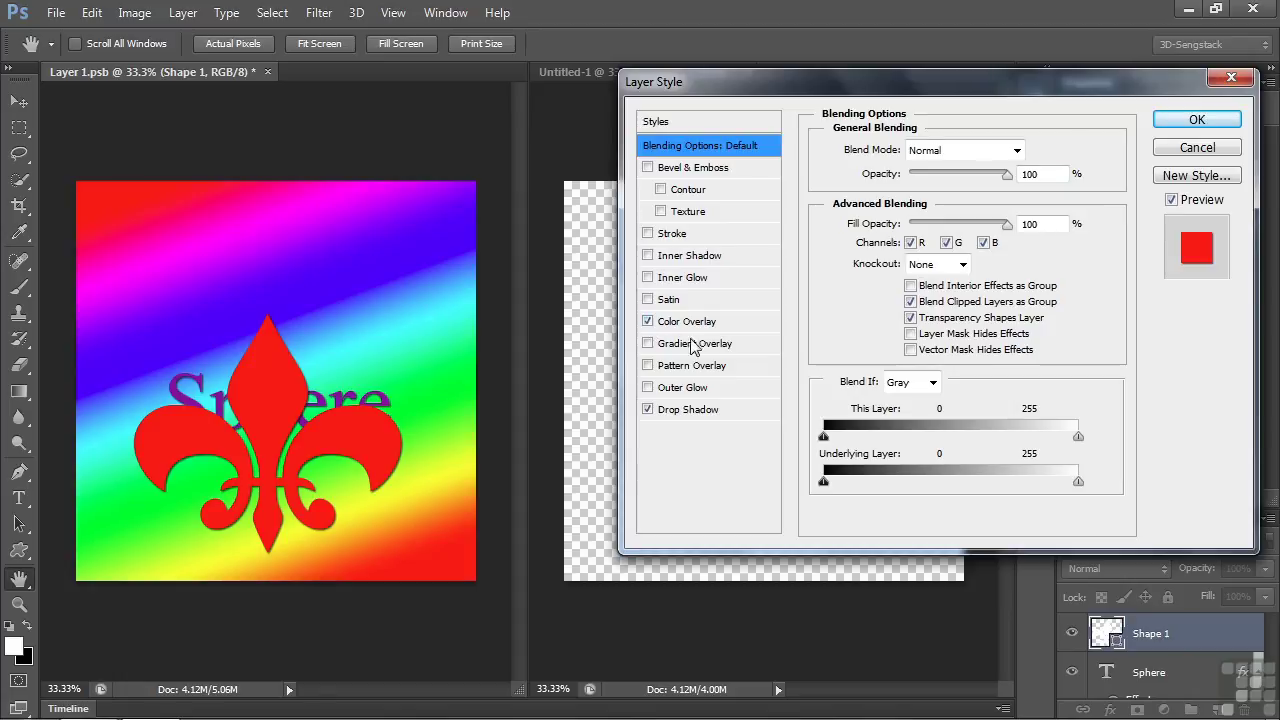
pyautogui.click(1198, 121)
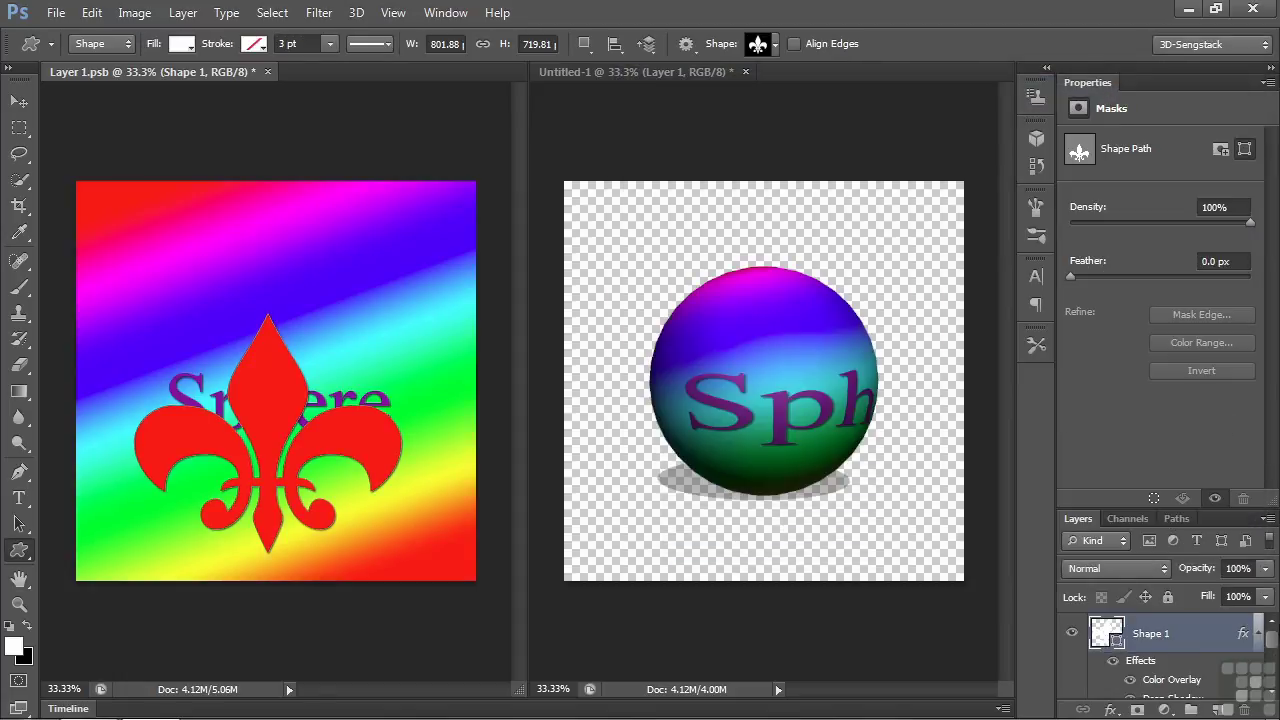
# - Move the Sphere text layer above Shape 1 in the Layers panel
pyautogui.scroll(-3, 1273, 643)
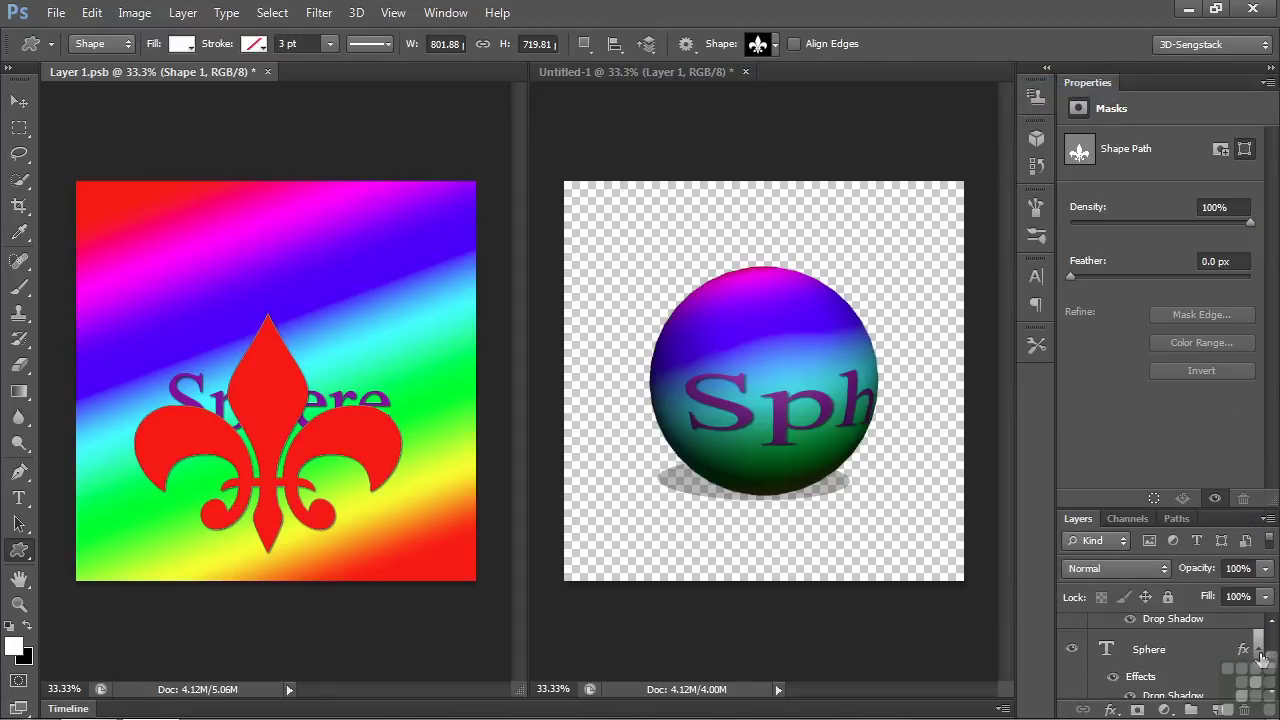
pyautogui.moveTo(1190, 510); pyautogui.dragTo(1178, 397)
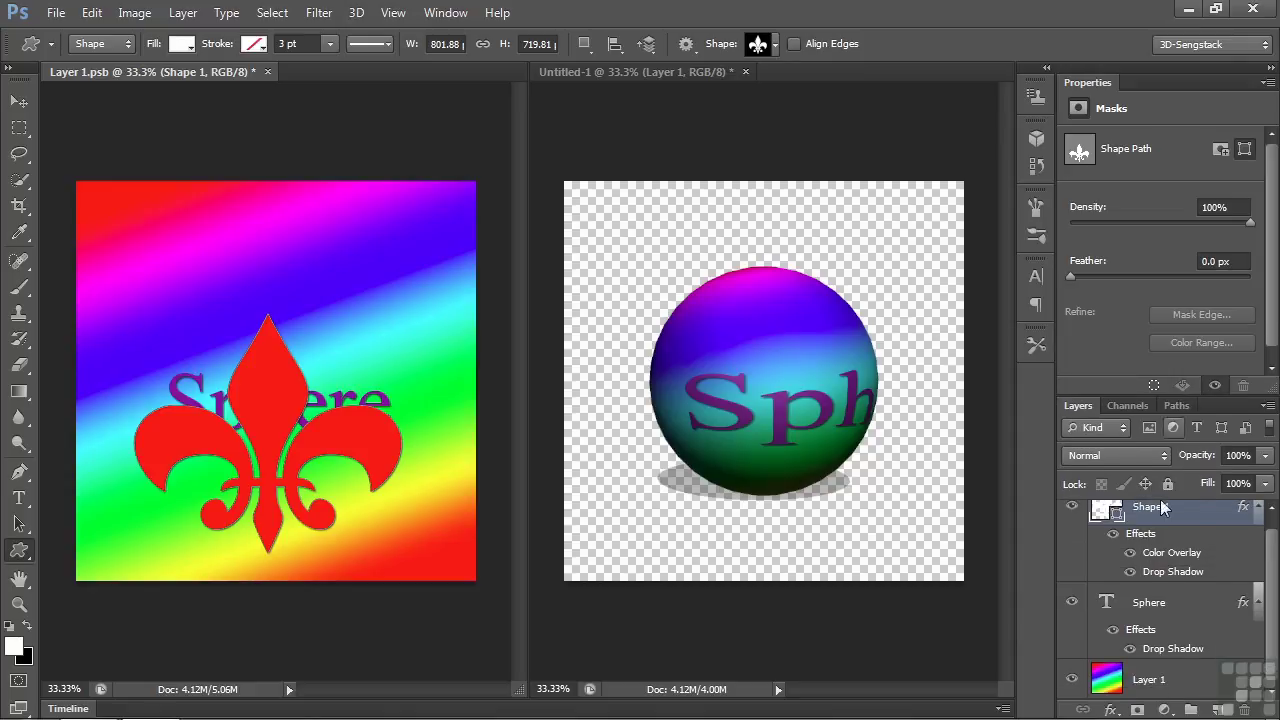
pyautogui.moveTo(1168, 603); pyautogui.dragTo(1160, 515)
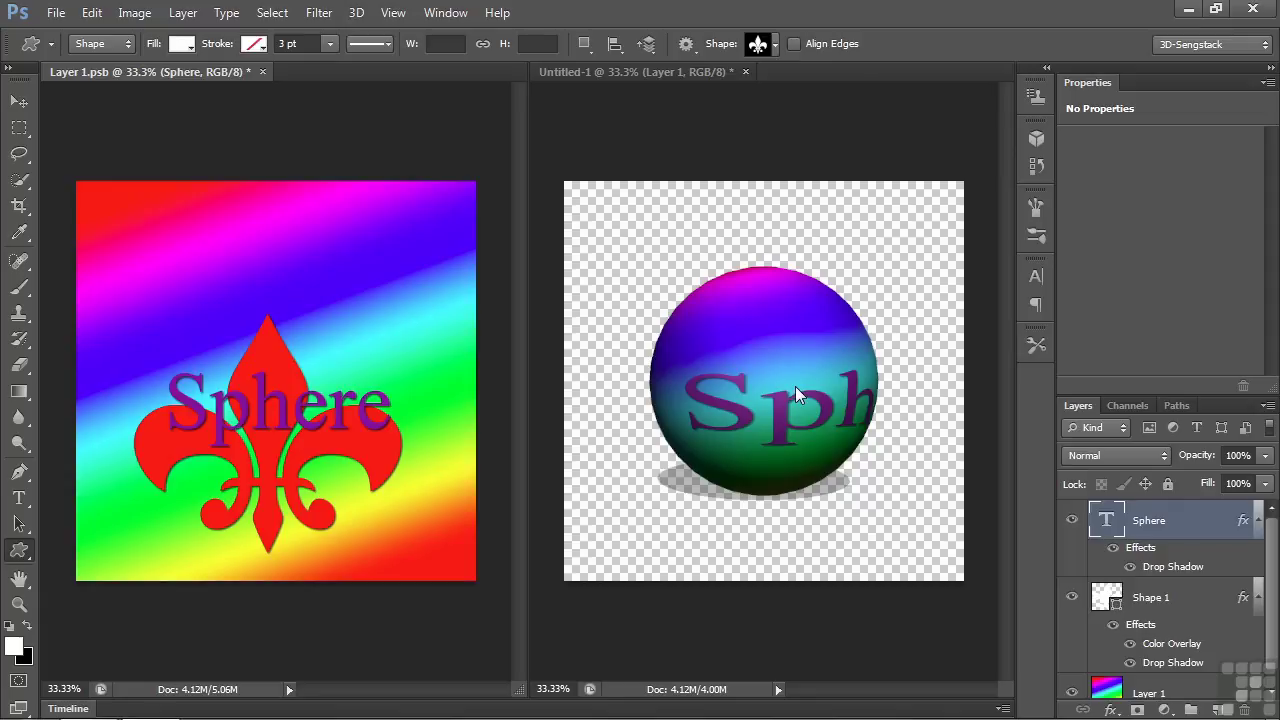
# - Save the texture, rotate the sphere to view the fleur-de-lis, and open its Diffuse texture menu
pyautogui.hotkey('ctrl', 's')
pyautogui.click(769, 337)
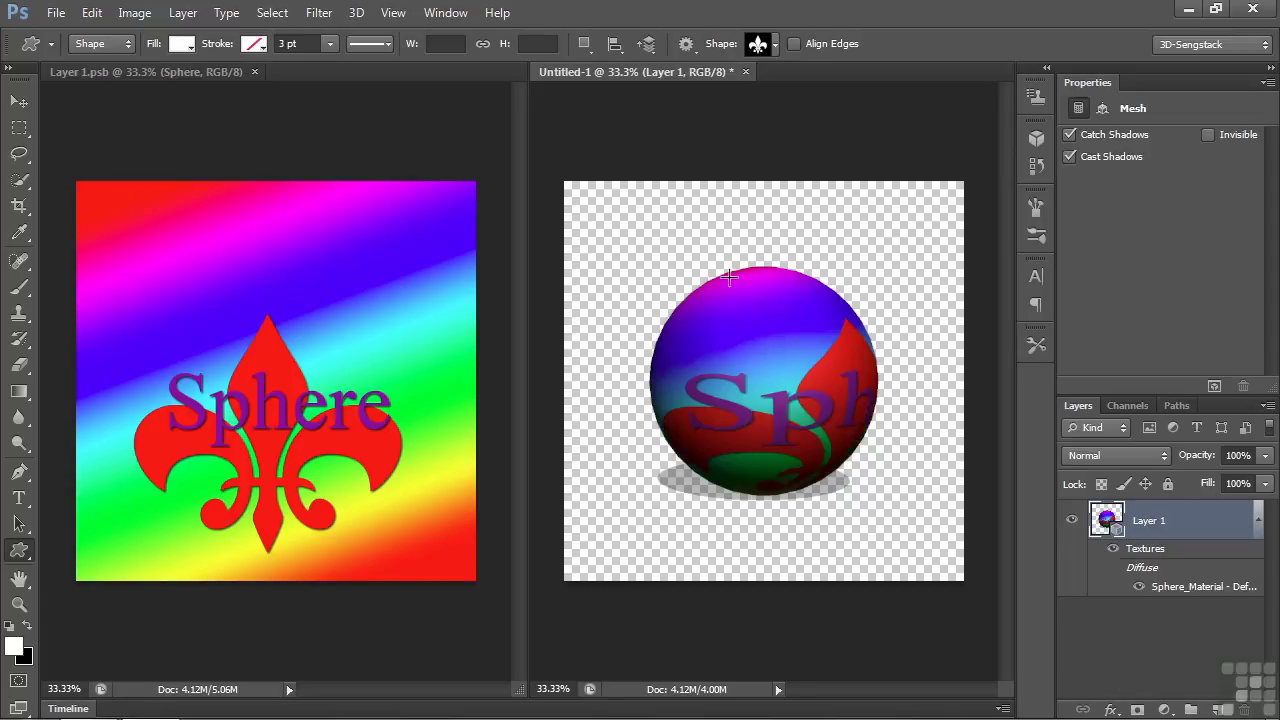
pyautogui.click(19, 101)
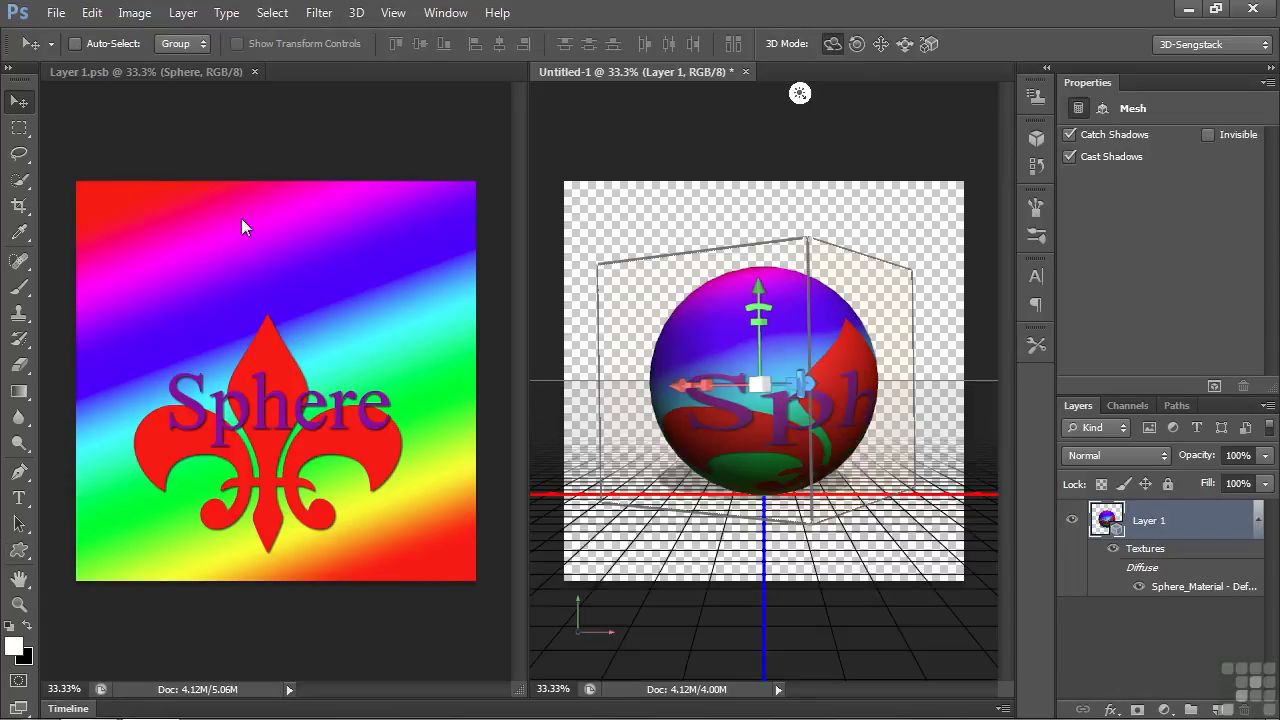
pyautogui.moveTo(753, 204); pyautogui.dragTo(726, 230)
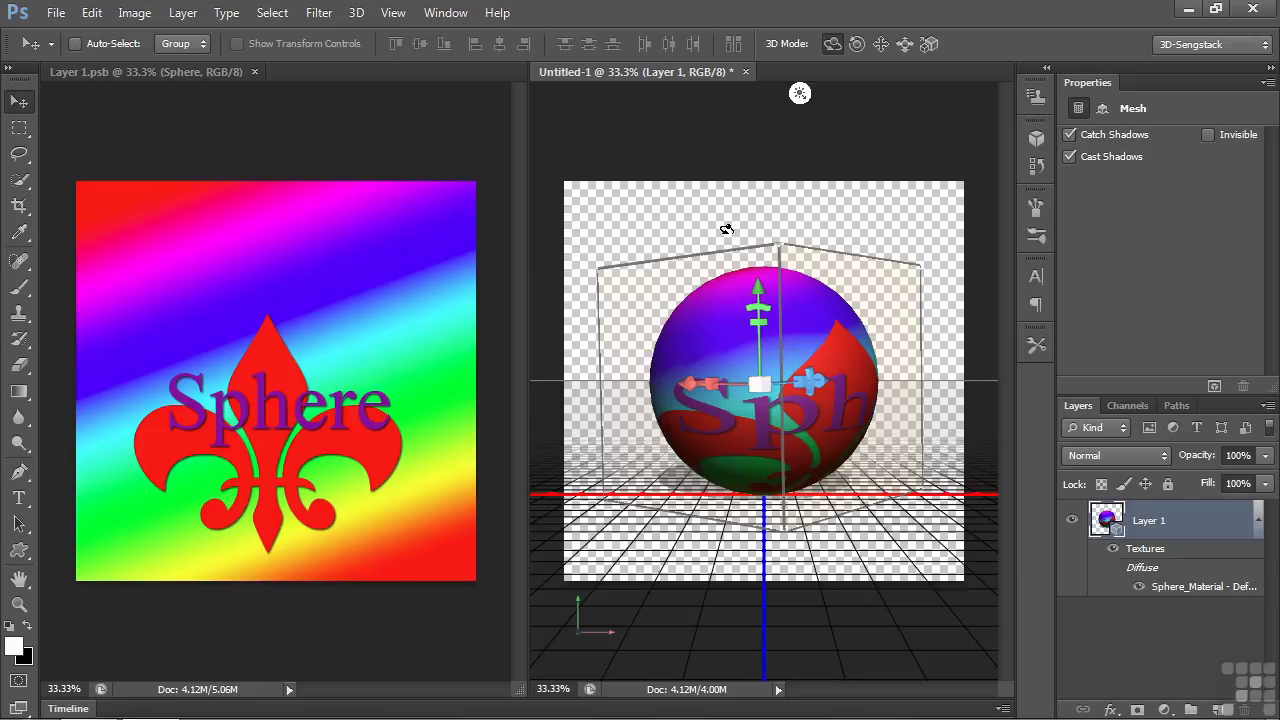
pyautogui.click(720, 346)
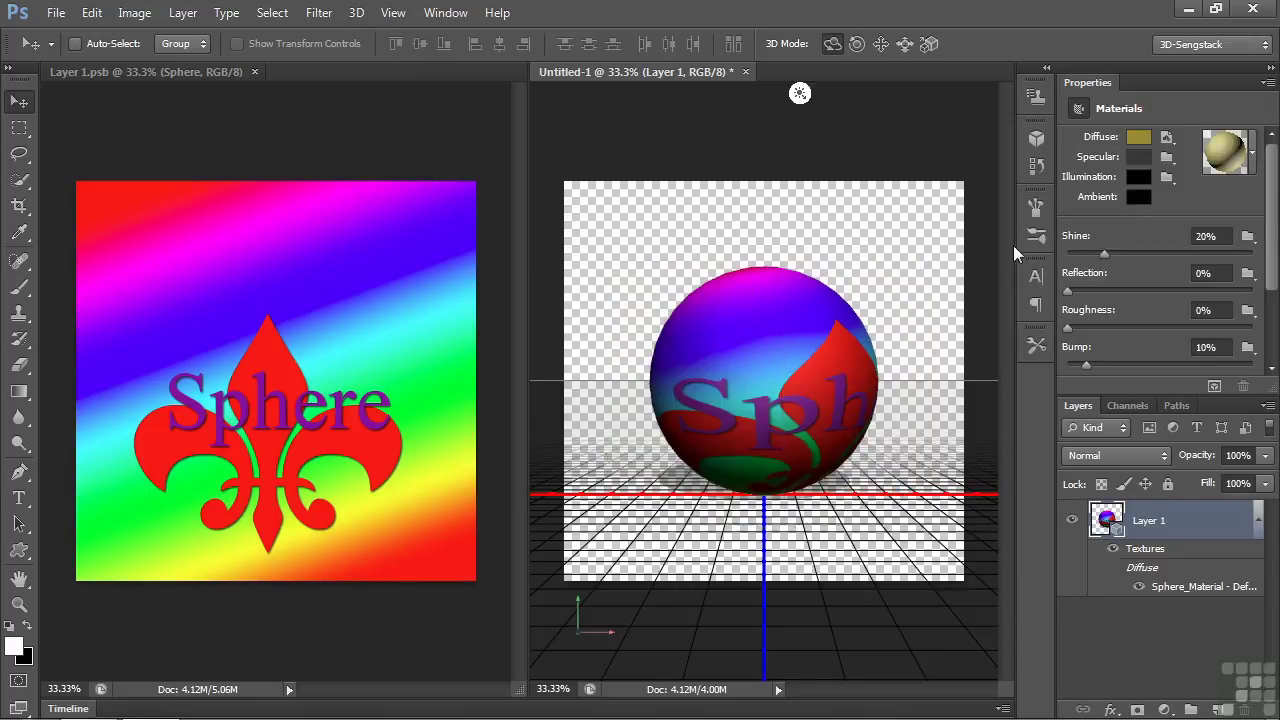
pyautogui.click(1170, 138)
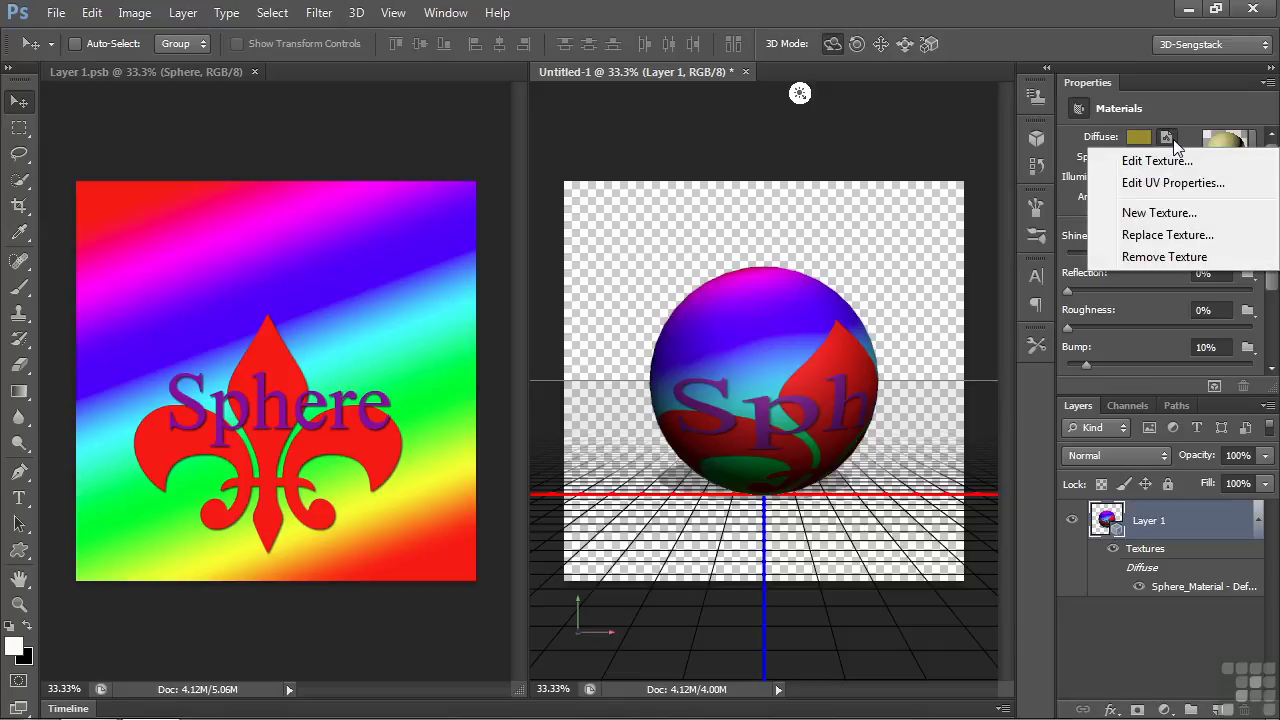
# - Replace the sphere's texture with NASA files/earth-1.jpg and close the Layer 1.psb document
pyautogui.click(1183, 235)
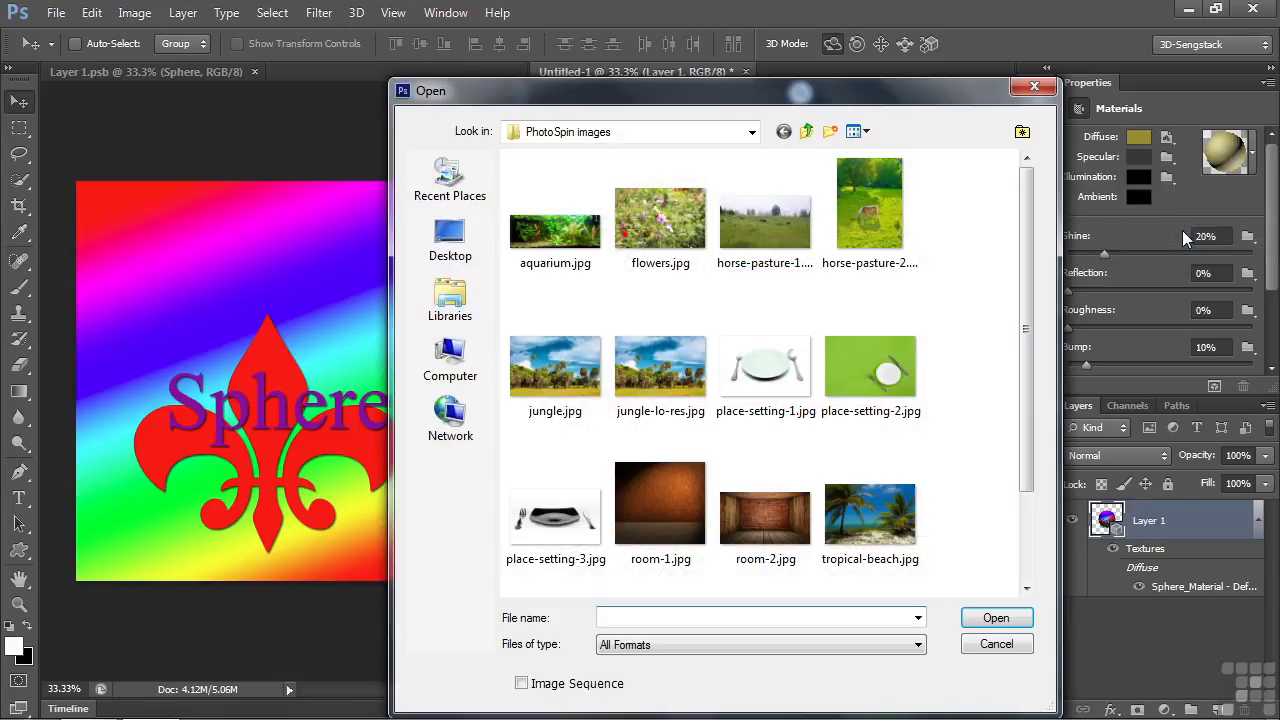
pyautogui.click(807, 133)
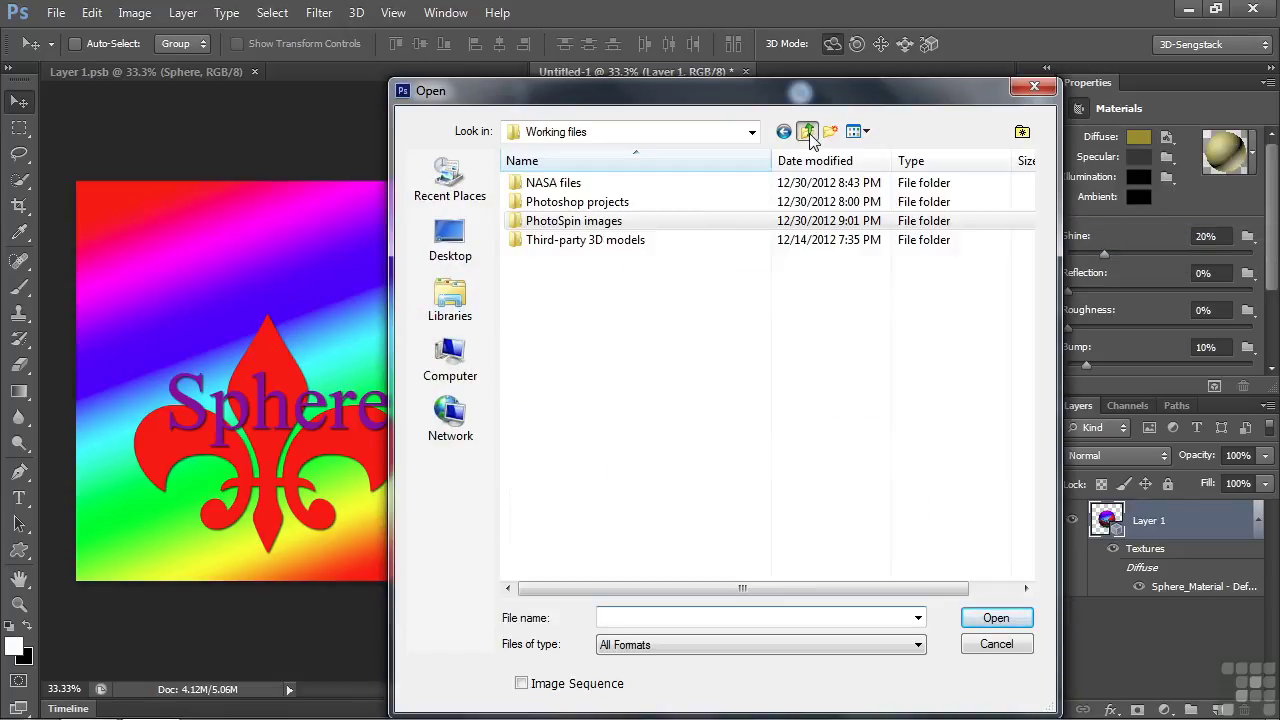
pyautogui.click(538, 189)
pyautogui.doubleClick(536, 187)
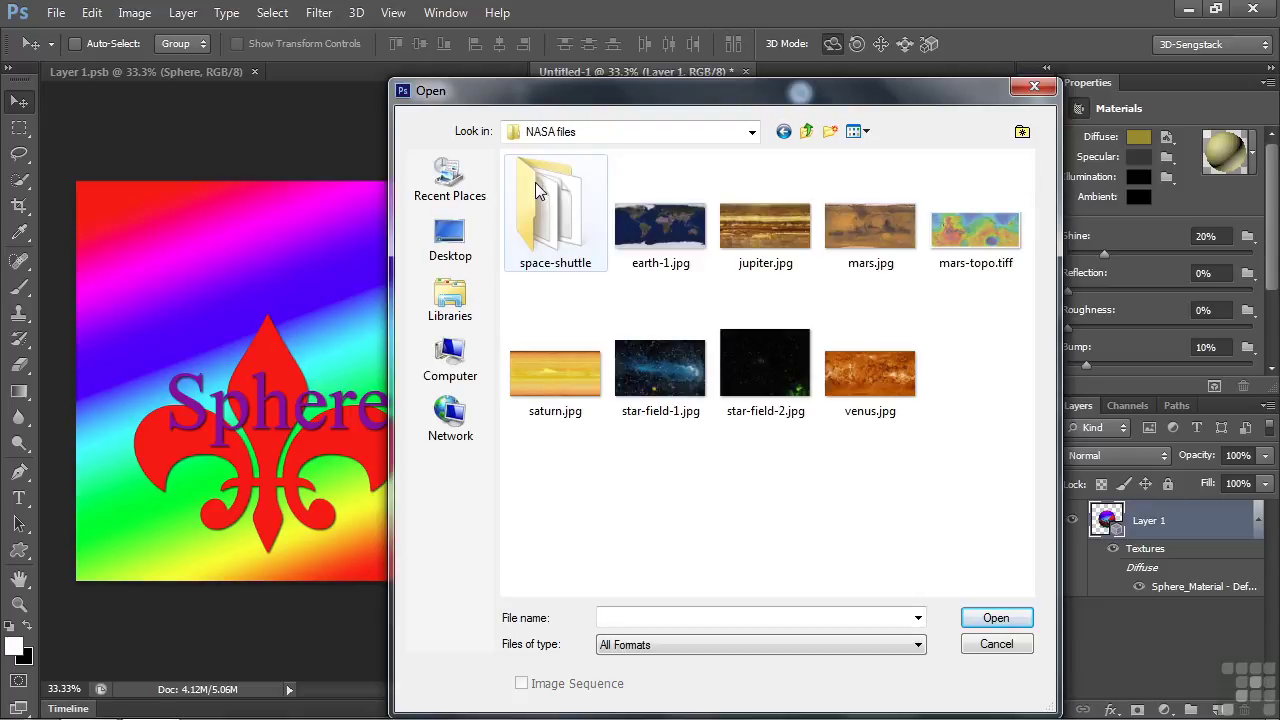
pyautogui.doubleClick(655, 240)
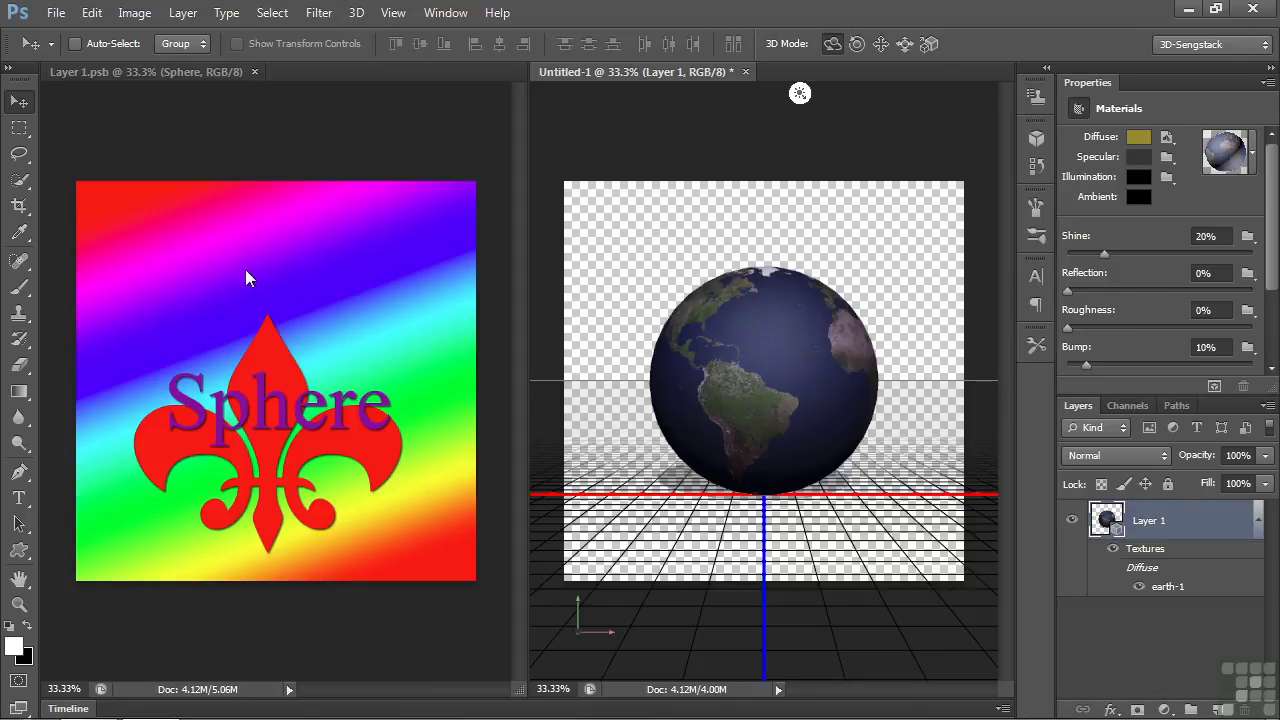
pyautogui.click(256, 72)
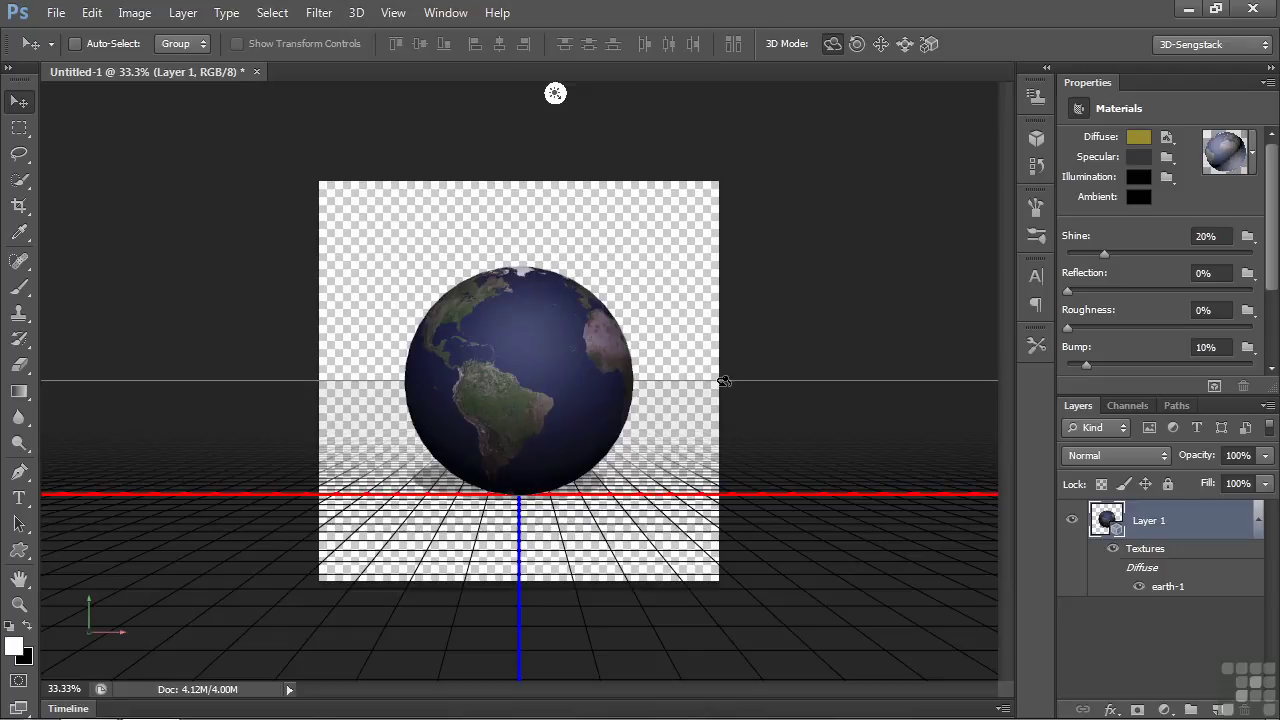
# - Spin the globe horizontally and open its earth texture, earth-1.psb, for editing
pyautogui.click(583, 364)
pyautogui.moveTo(704, 366); pyautogui.dragTo(920, 355)
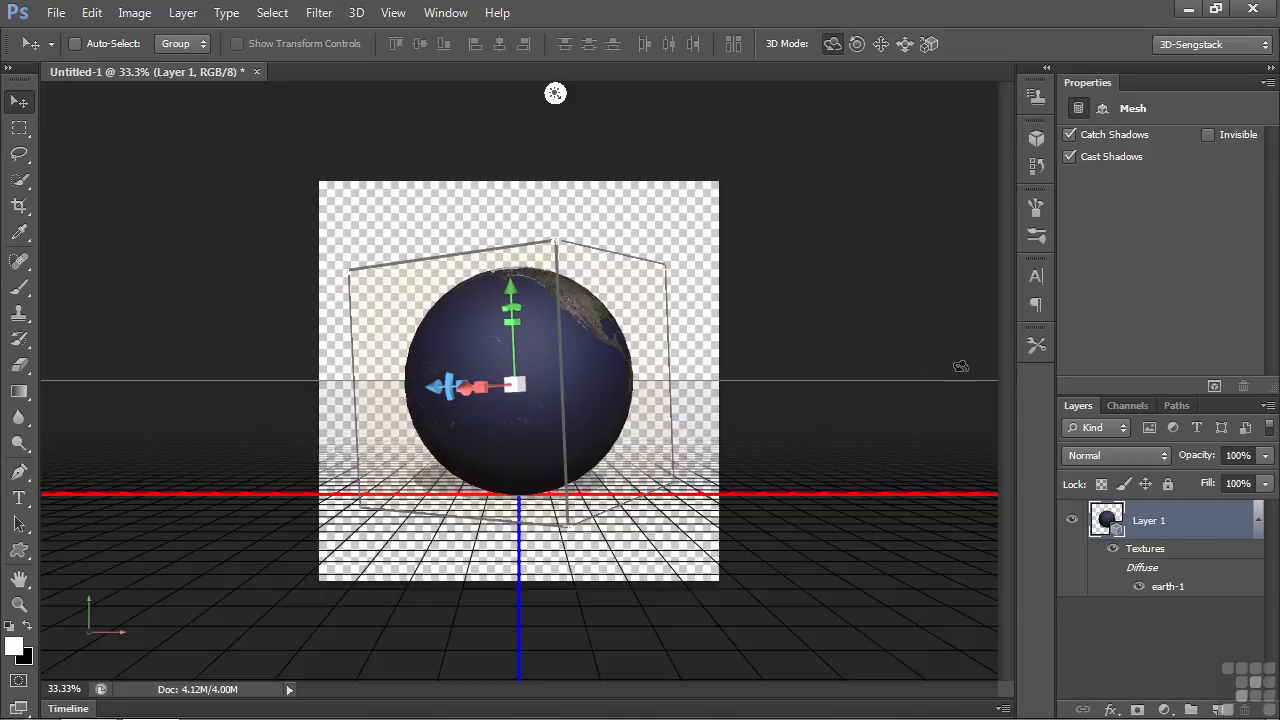
pyautogui.click(595, 379)
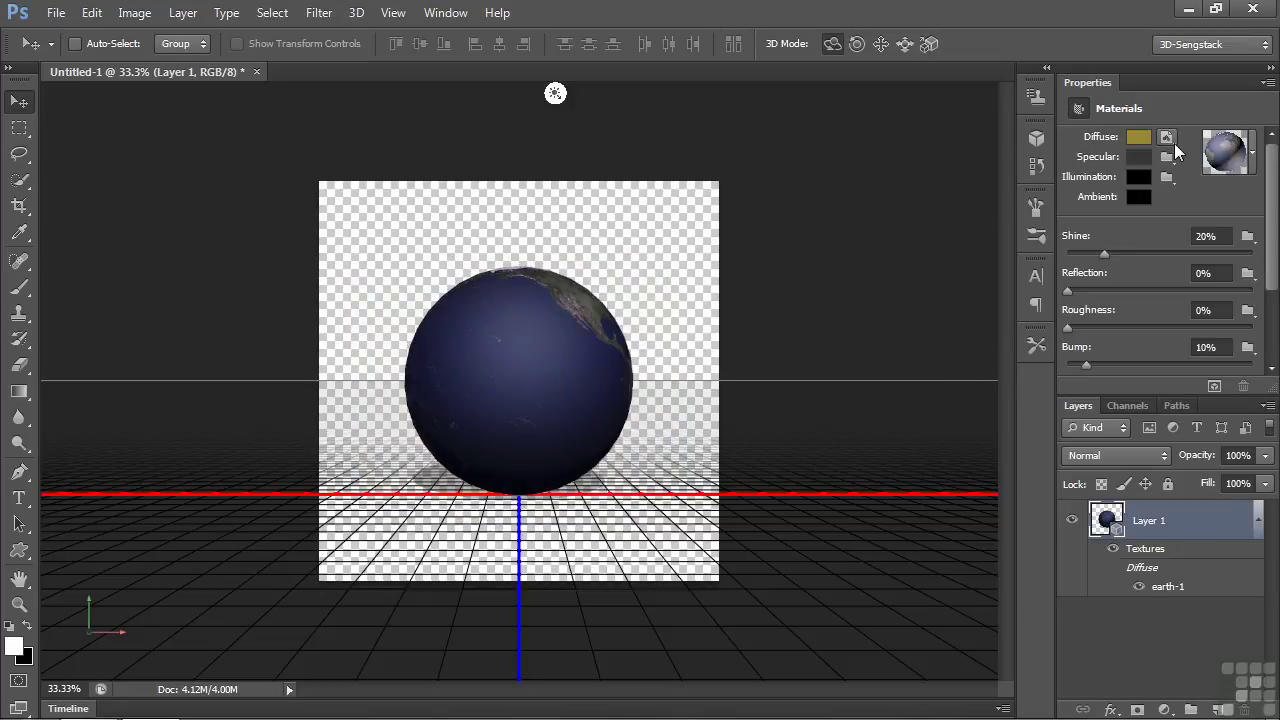
pyautogui.click(1170, 141)
pyautogui.click(1106, 160)
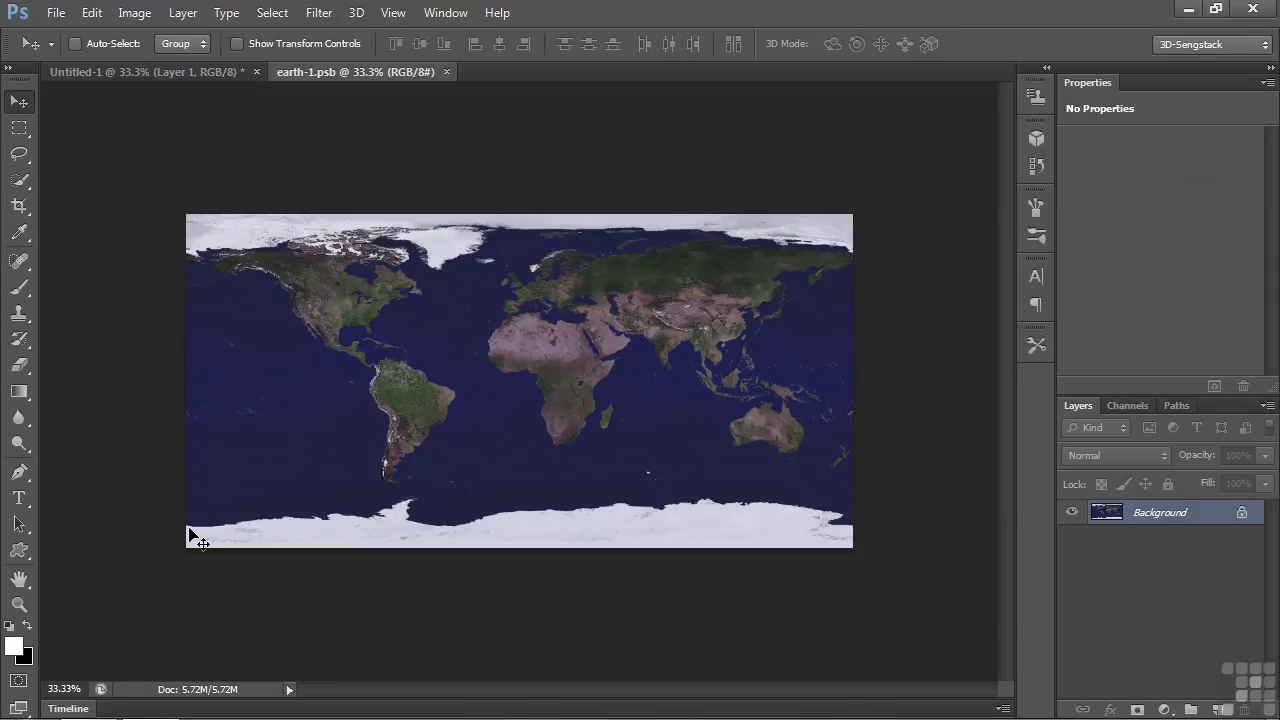
# - Close earth-1.psb and turn the globe so the Americas face front
pyautogui.click(446, 72)
pyautogui.click(600, 381)
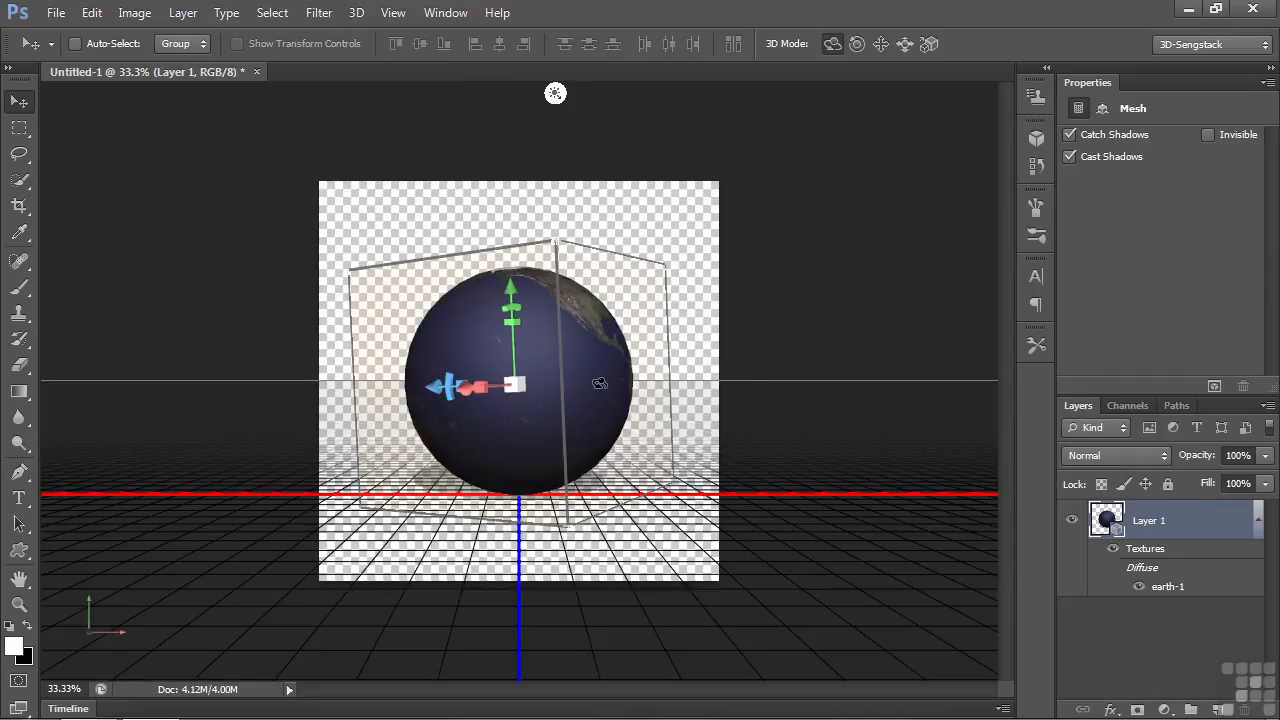
pyautogui.moveTo(683, 367); pyautogui.dragTo(550, 360)
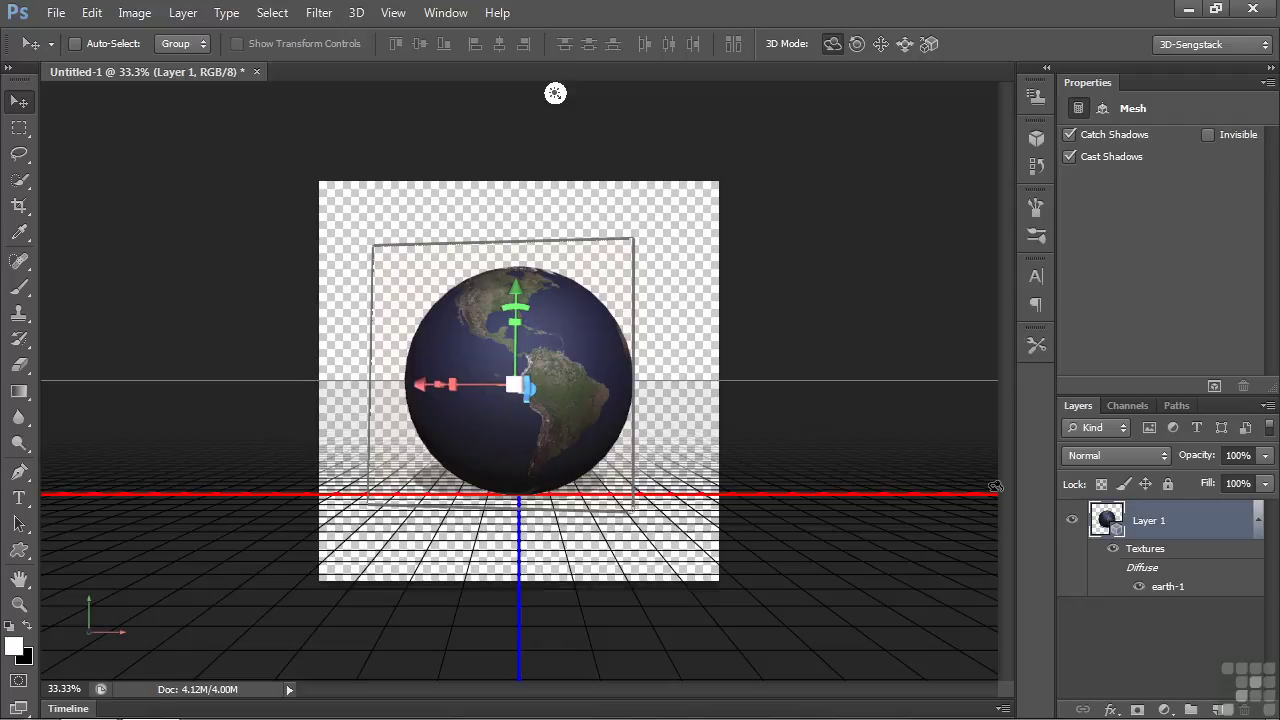
# - Hide the globe layer, add a new layer, and create a Wine Bottle mesh preset on it
pyautogui.click(1073, 522)
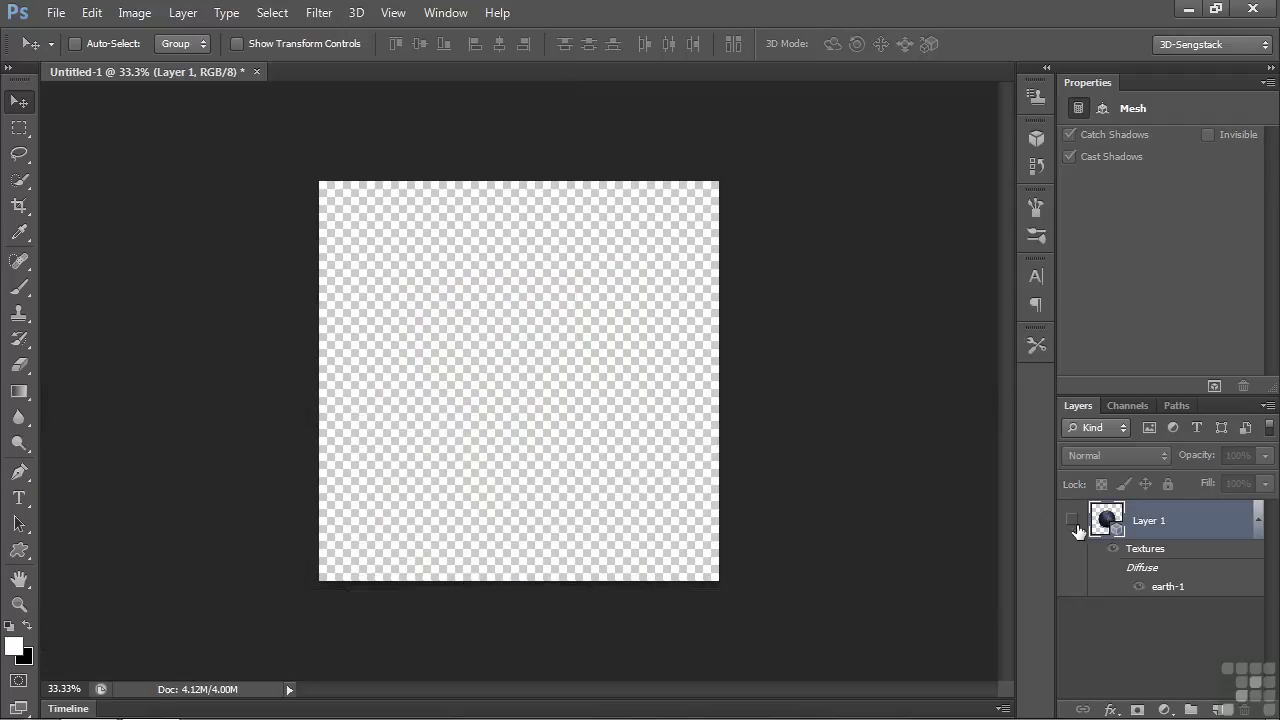
pyautogui.click(1219, 708)
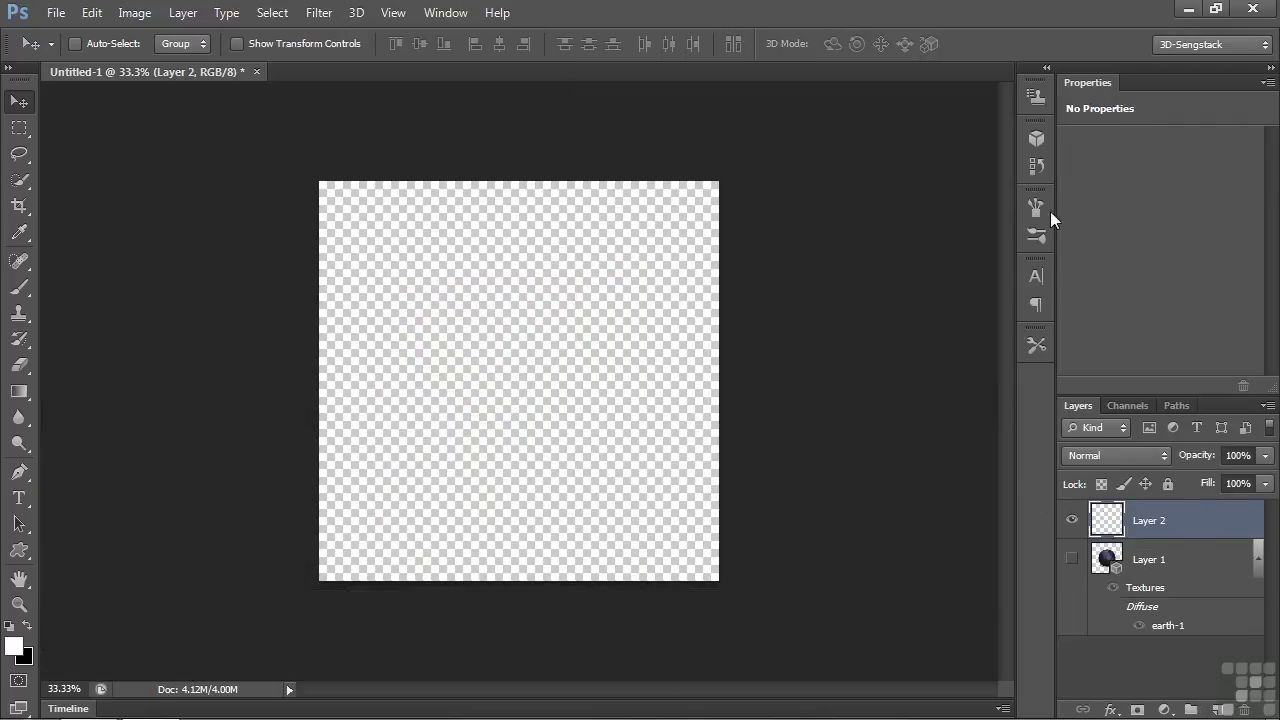
pyautogui.click(1038, 138)
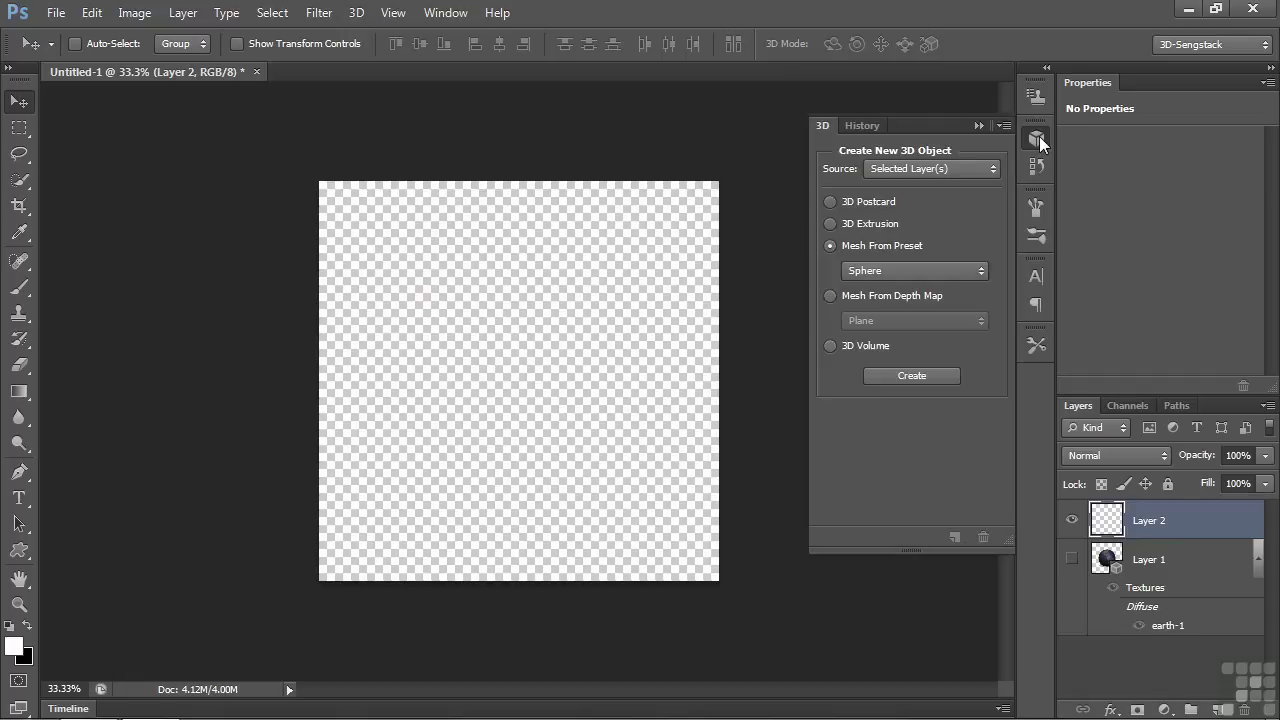
pyautogui.click(980, 267)
pyautogui.click(903, 470)
pyautogui.click(910, 376)
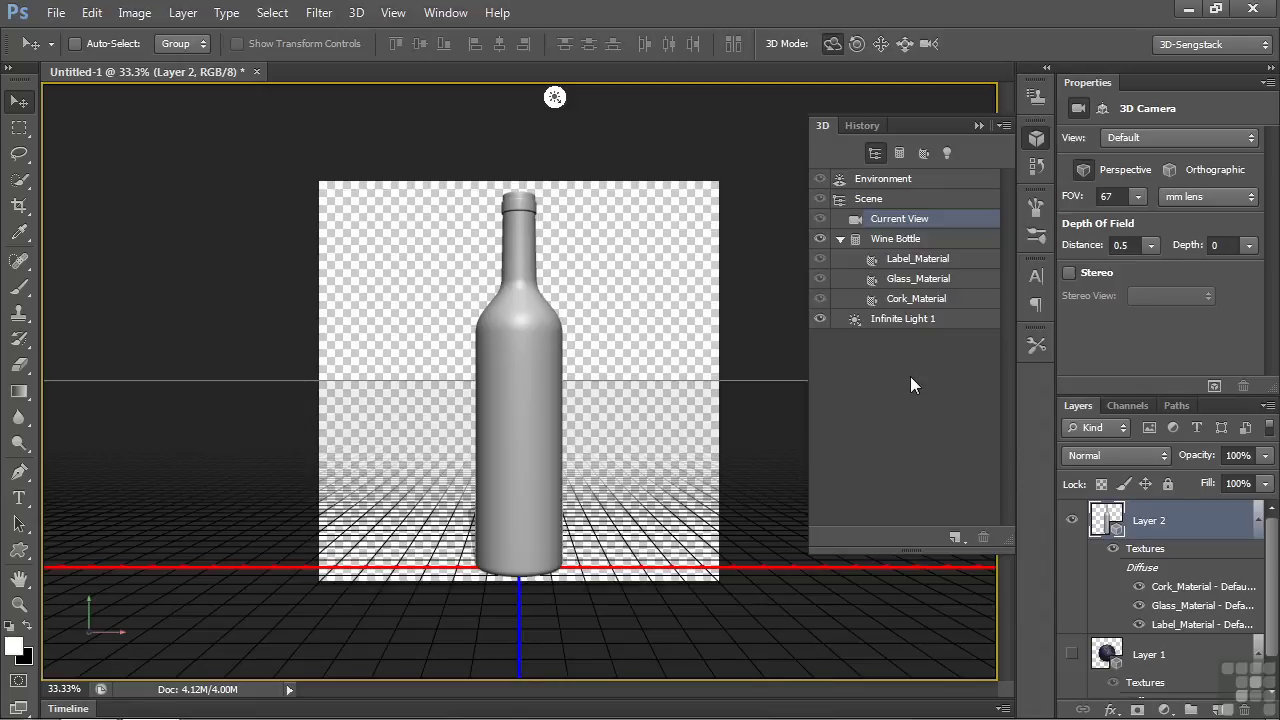
# - Select the bottle's Label_Material and open its diffuse texture as Layer 2.psb
pyautogui.click(540, 410)
pyautogui.click(536, 460)
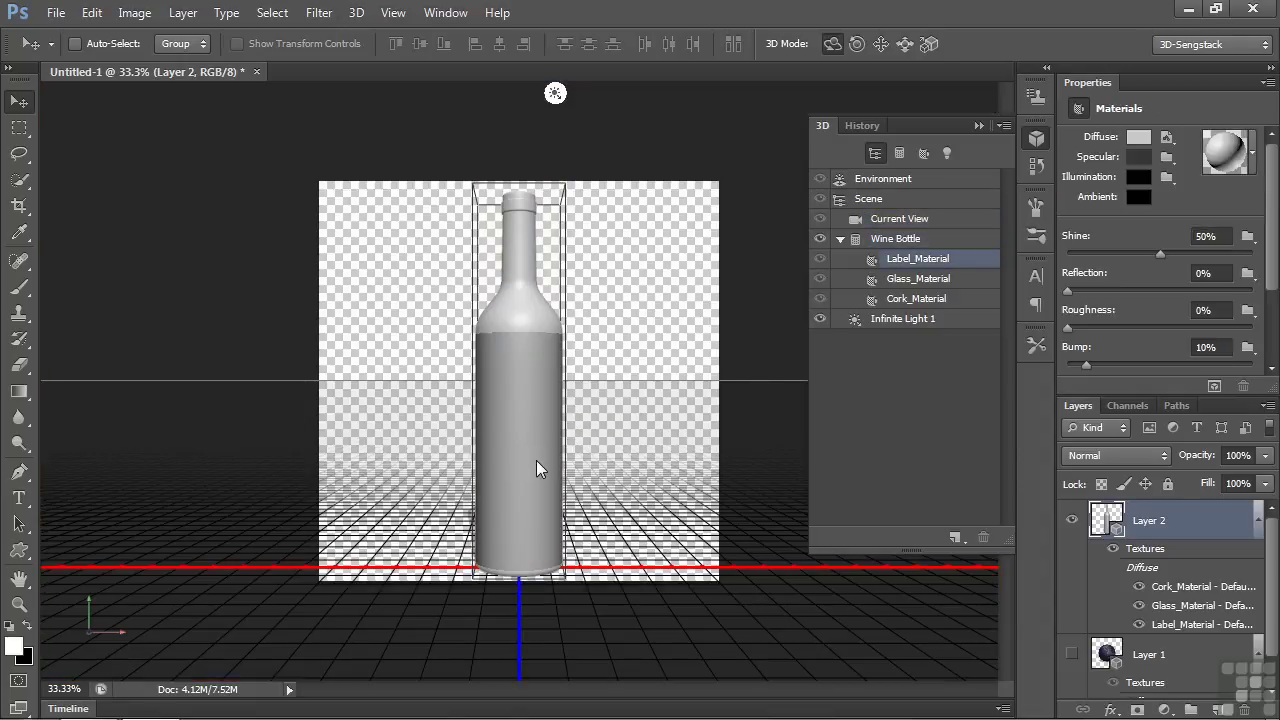
pyautogui.click(536, 306)
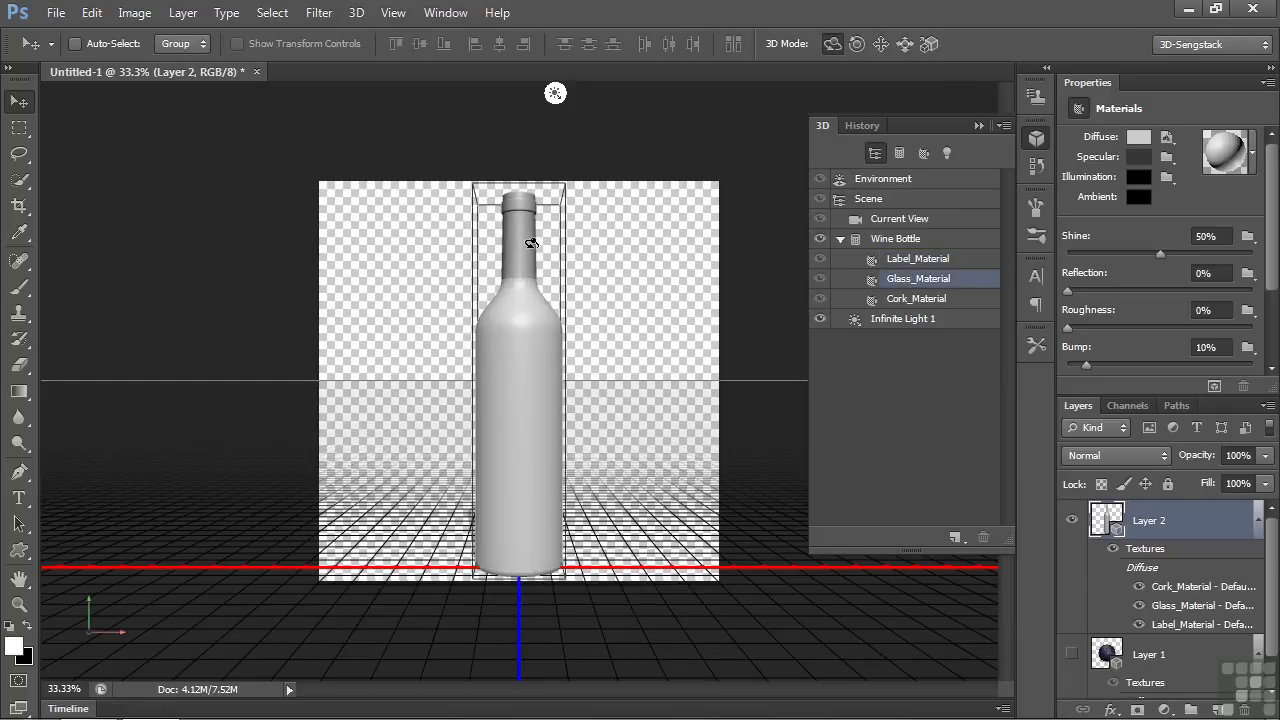
pyautogui.click(870, 299)
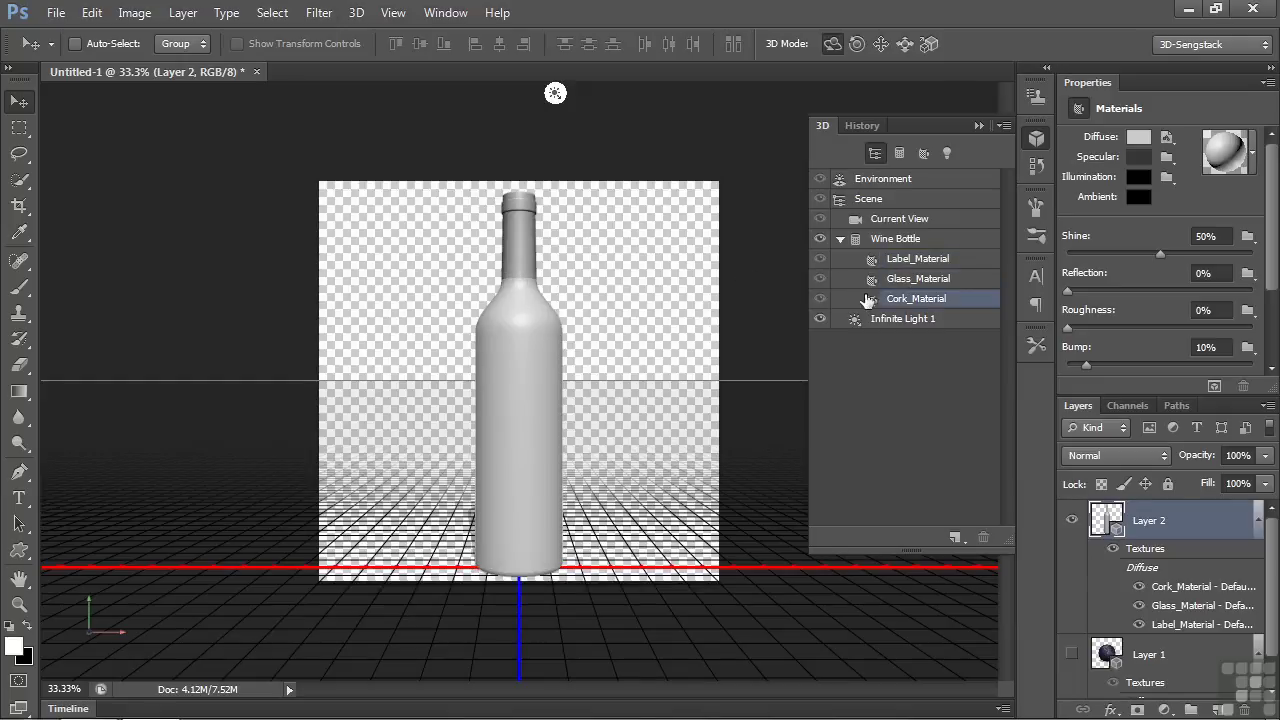
pyautogui.click(927, 262)
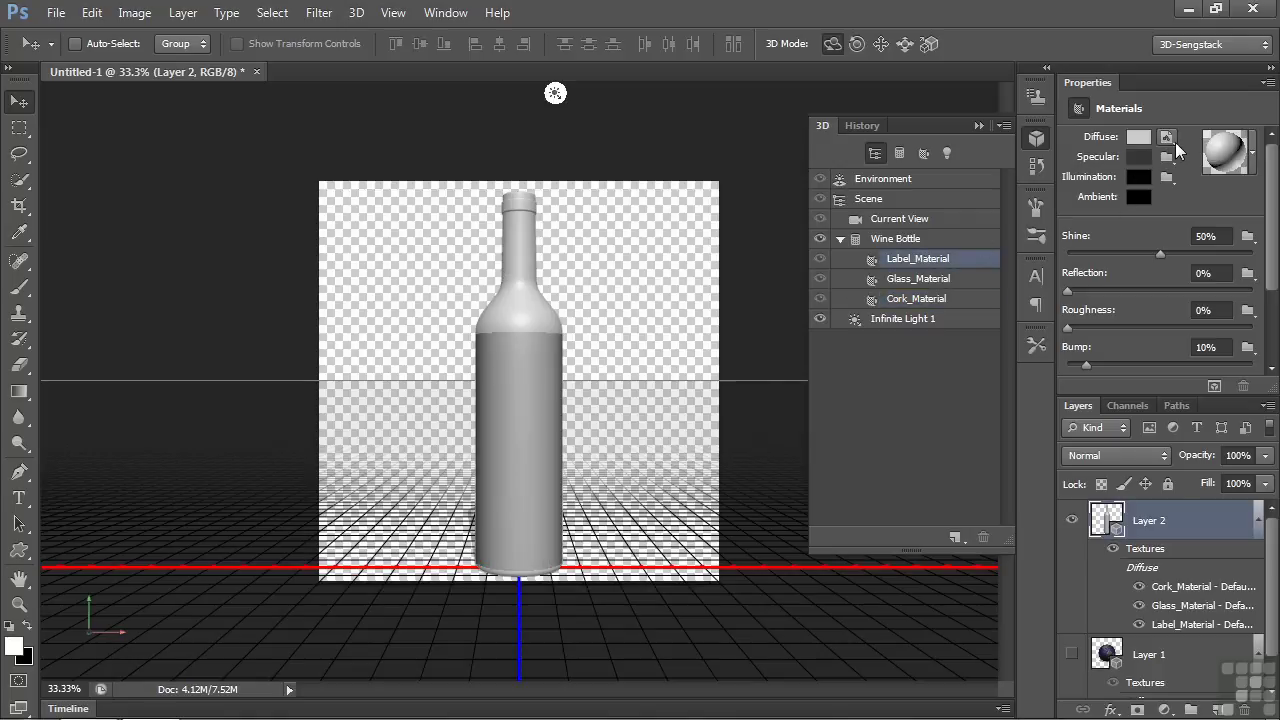
pyautogui.click(1168, 140)
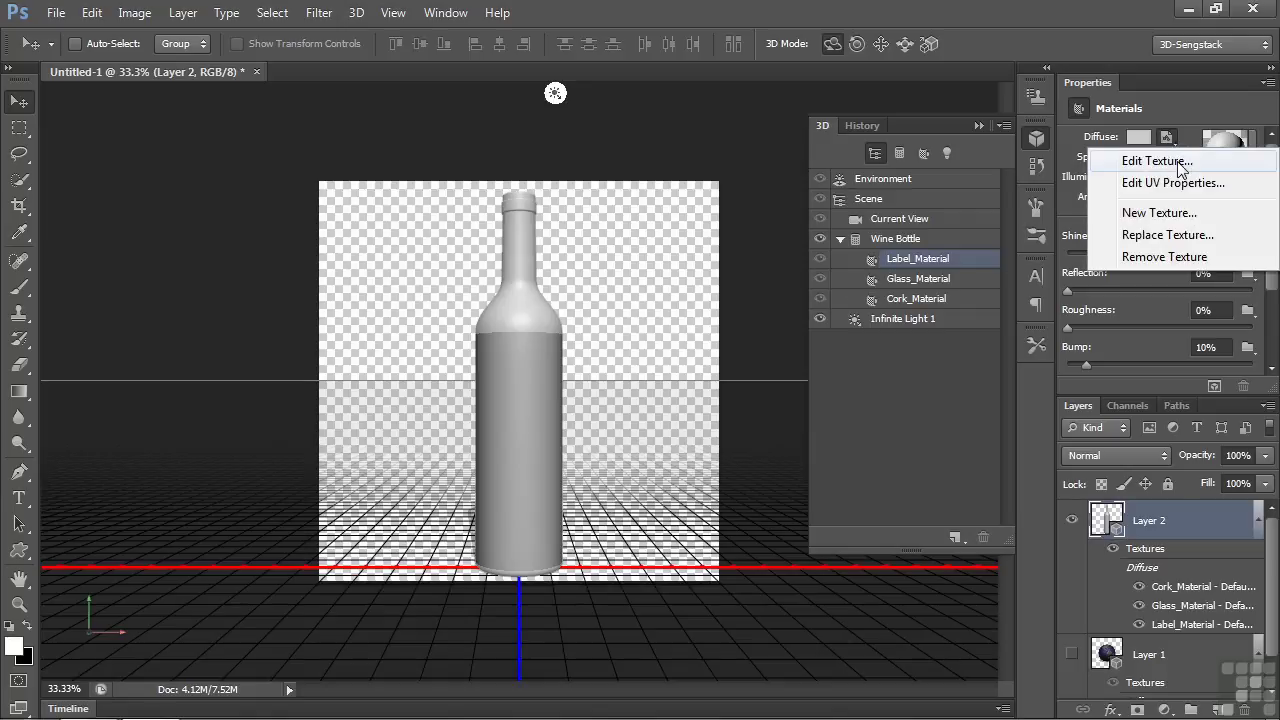
pyautogui.click(1177, 160)
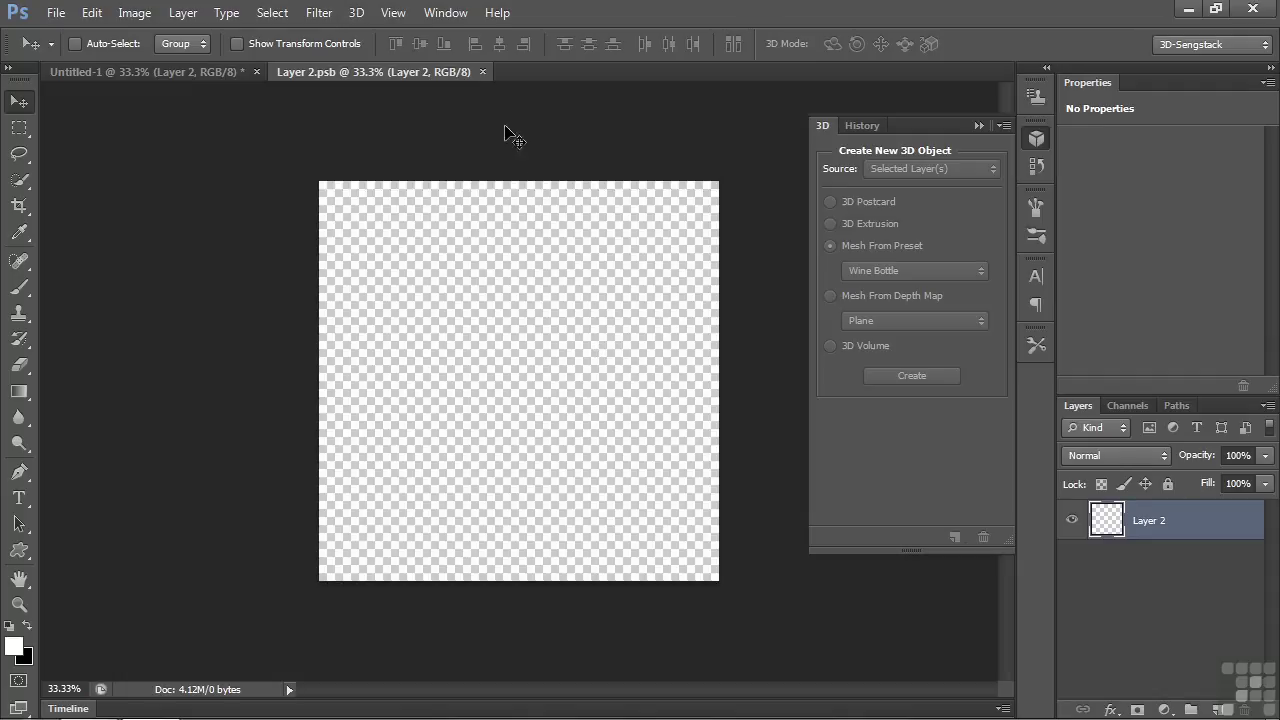
# - Arrange the label texture and bottle documents side by side
pyautogui.click(450, 13)
pyautogui.moveTo(470, 37)
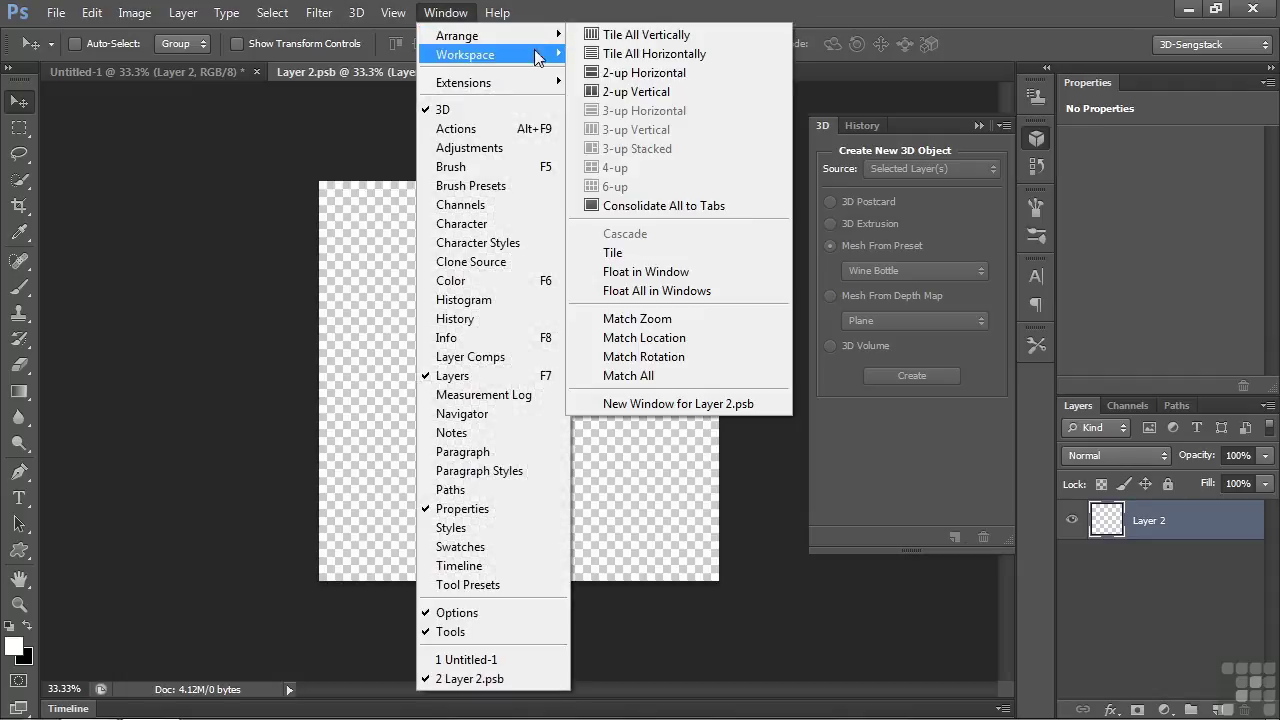
pyautogui.click(601, 89)
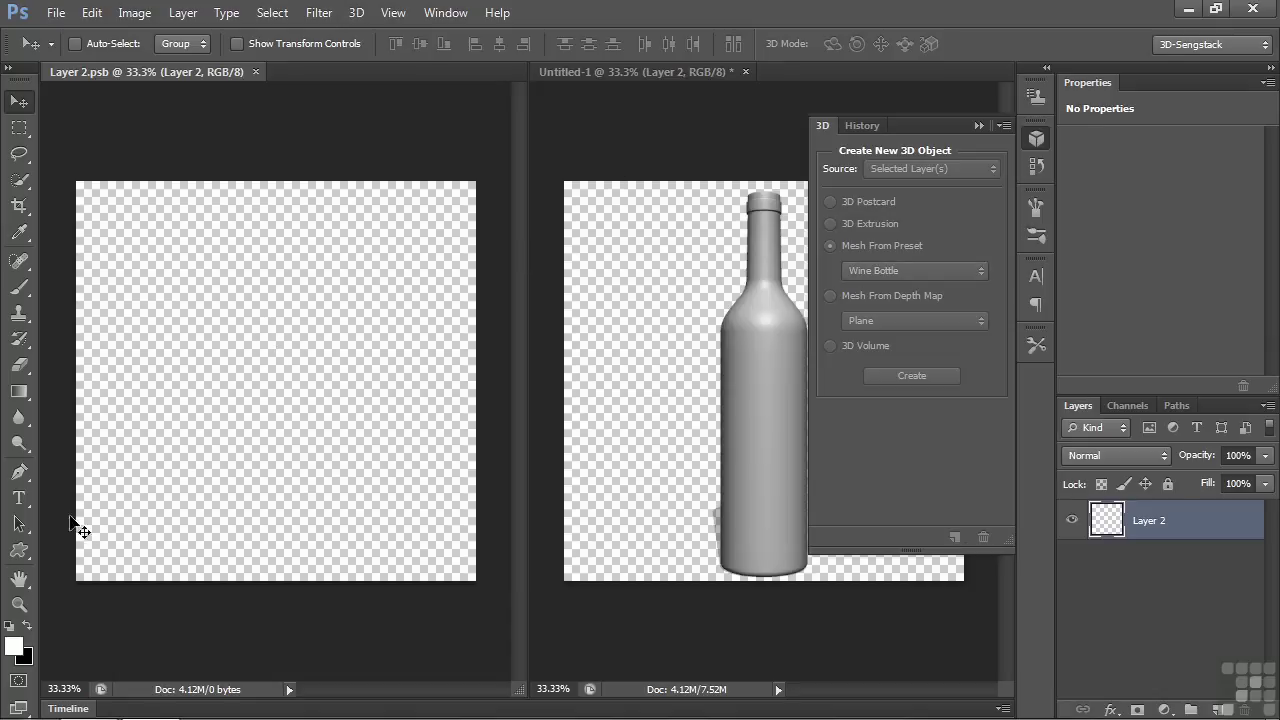
# - Type the word 'Wine' on the label canvas and commit the text
pyautogui.click(19, 498)
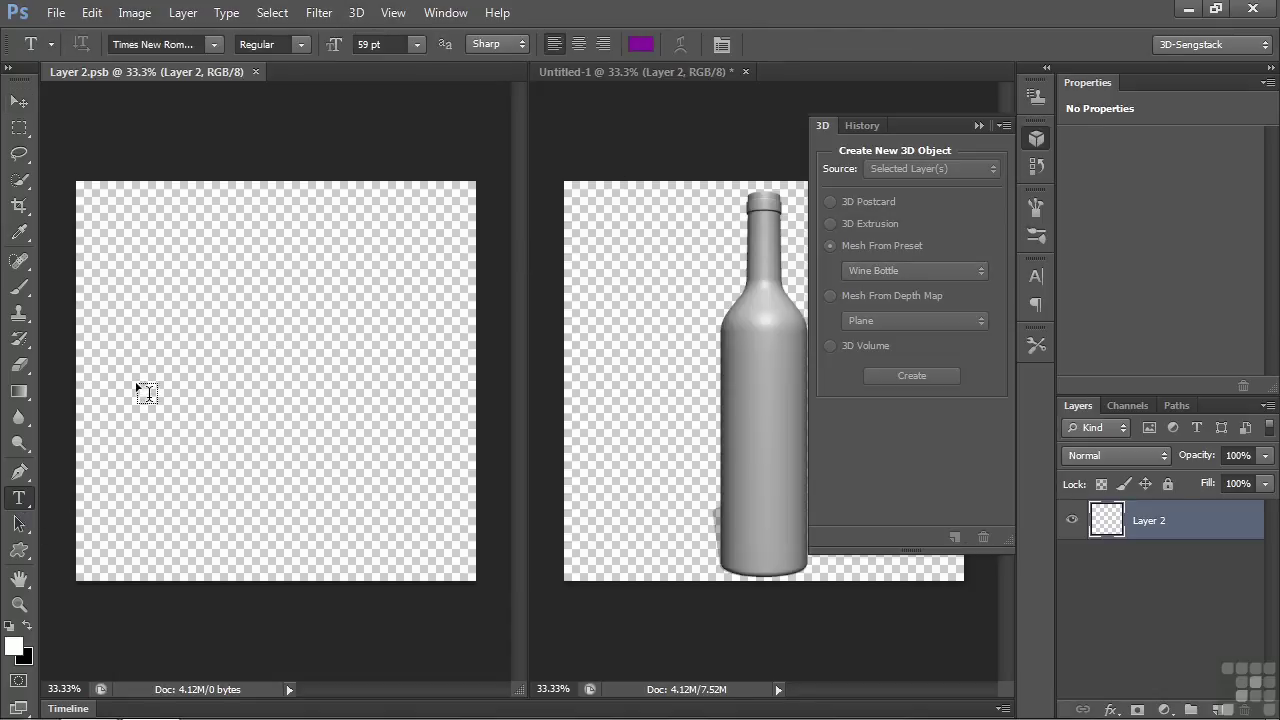
pyautogui.click(104, 365)
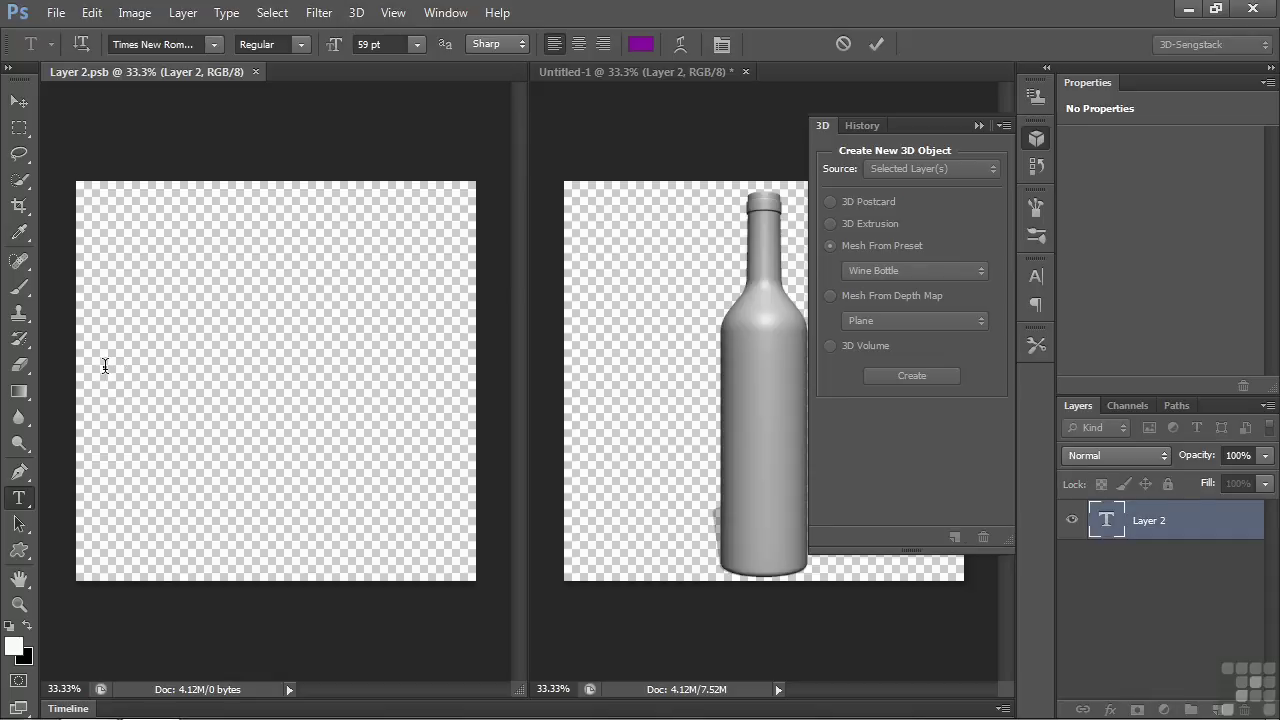
pyautogui.write('Wine')
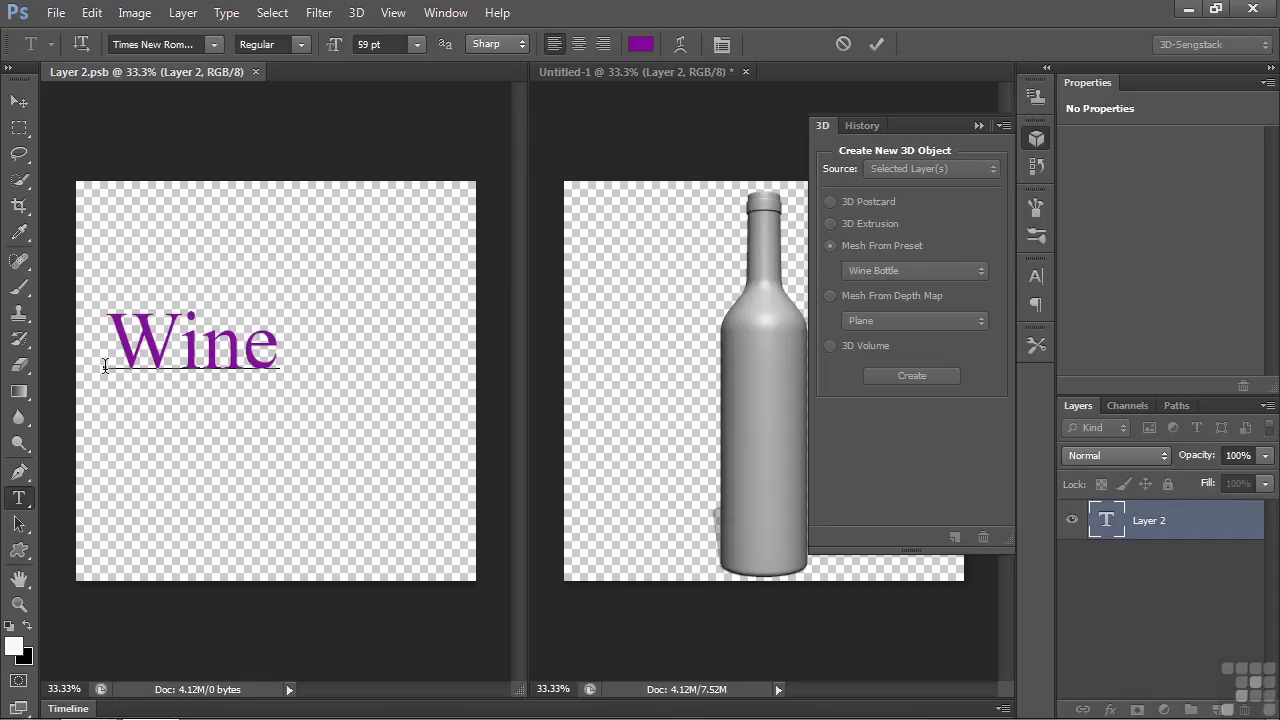
pyautogui.hotkey('ctrl', 'Return')
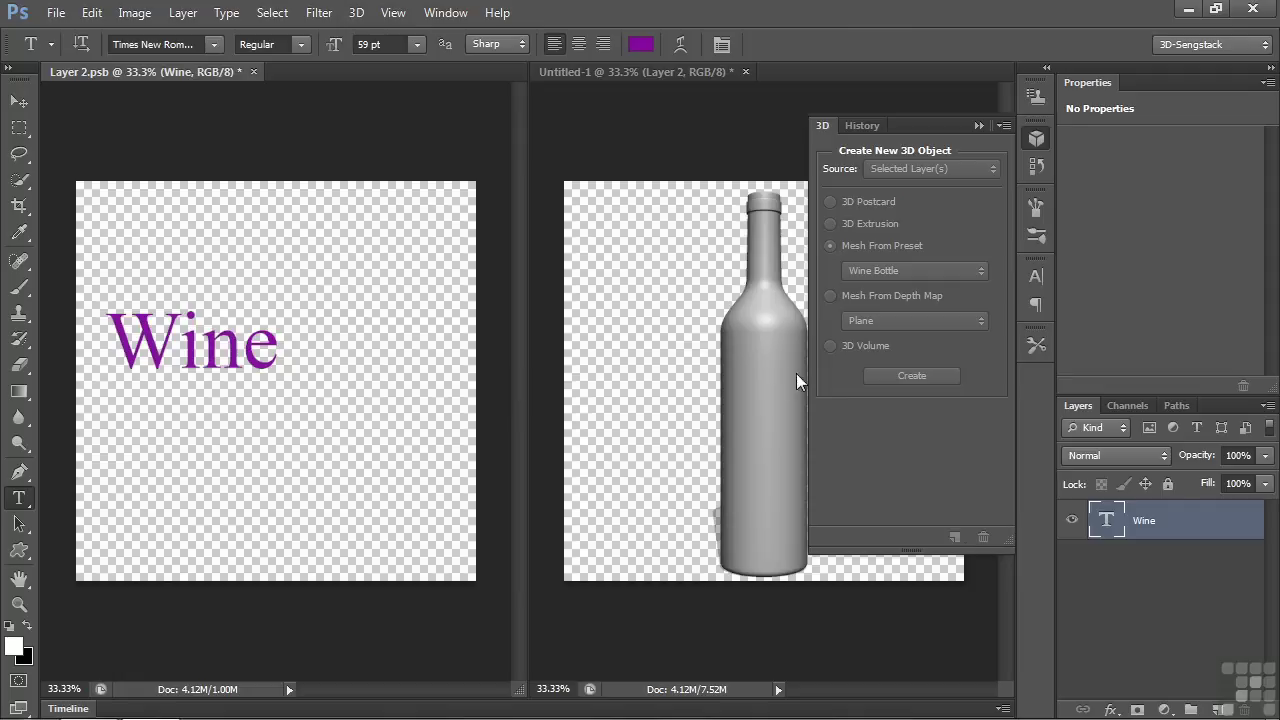
pyautogui.click(980, 127)
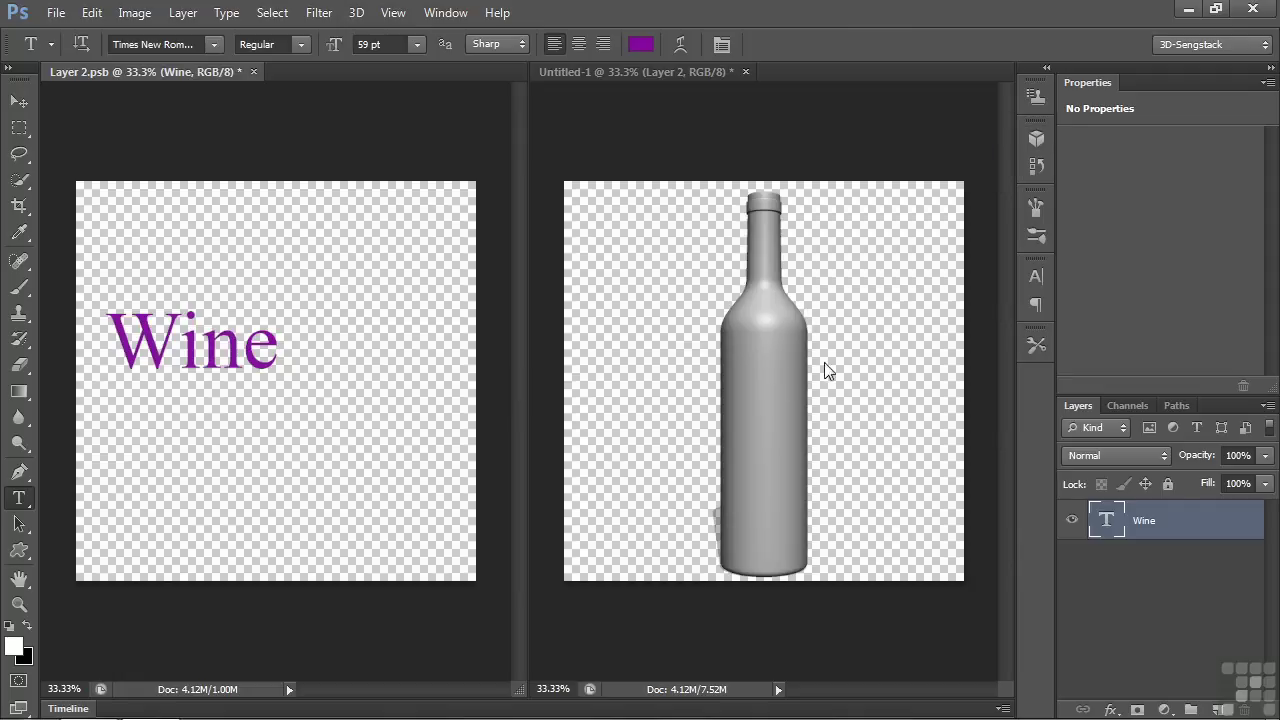
# - Save the label and rotate the bottle so the Wine lettering faces front
pyautogui.hotkey('ctrl', 's')
pyautogui.click(769, 384)
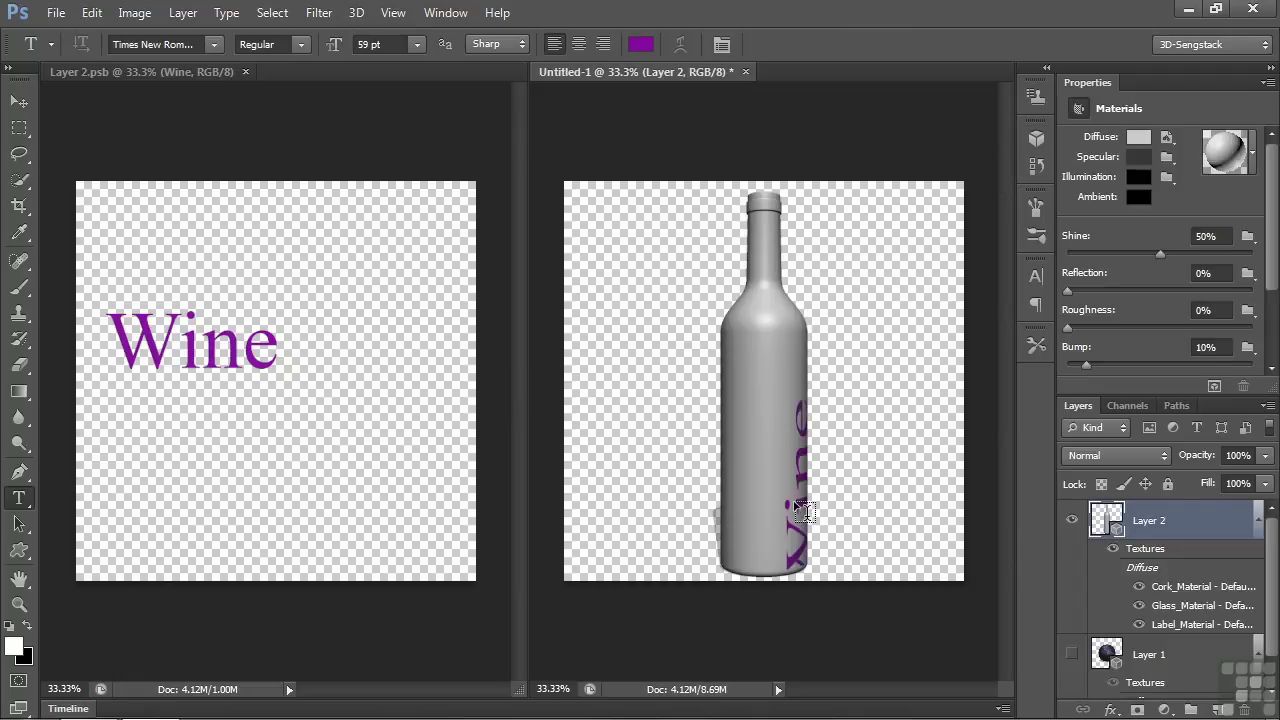
pyautogui.press('v')
pyautogui.click(771, 449)
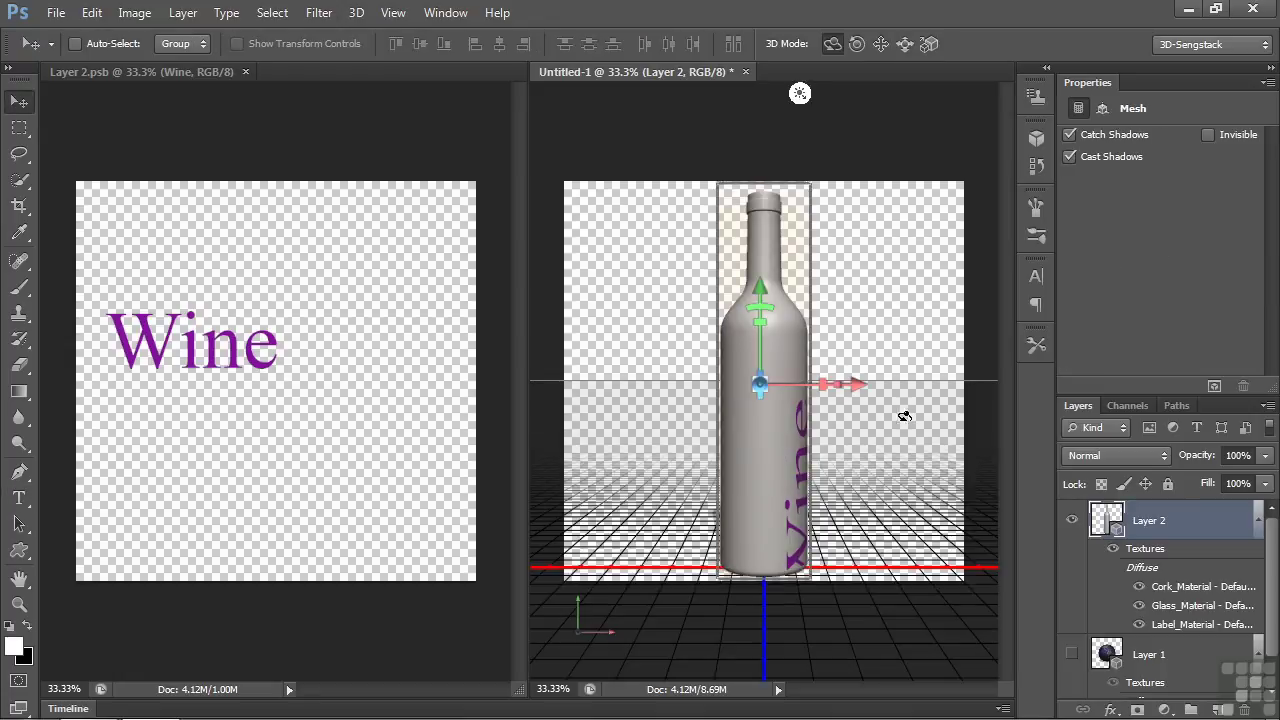
pyautogui.moveTo(904, 416); pyautogui.dragTo(745, 405)
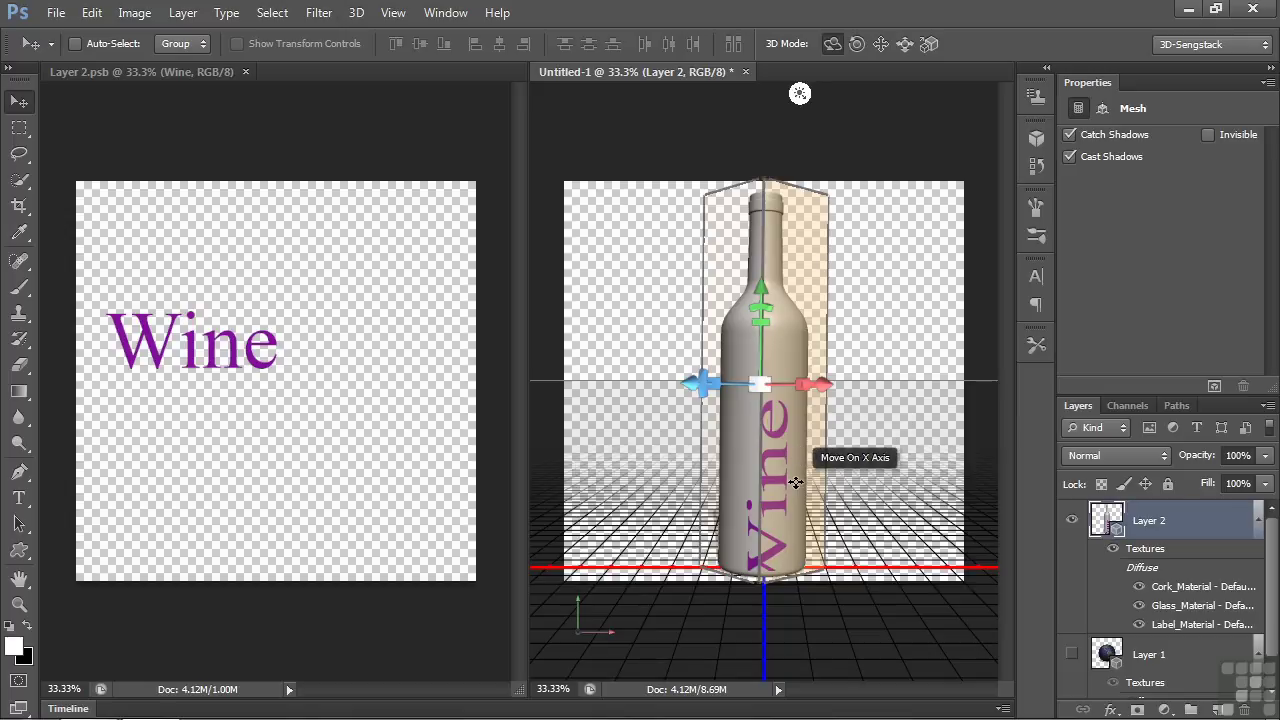
# - Nudge the Wine text right twice in Layer 2.psb, saving each time to refresh the bottle
pyautogui.click(242, 355)
pyautogui.moveTo(205, 350); pyautogui.dragTo(239, 357)
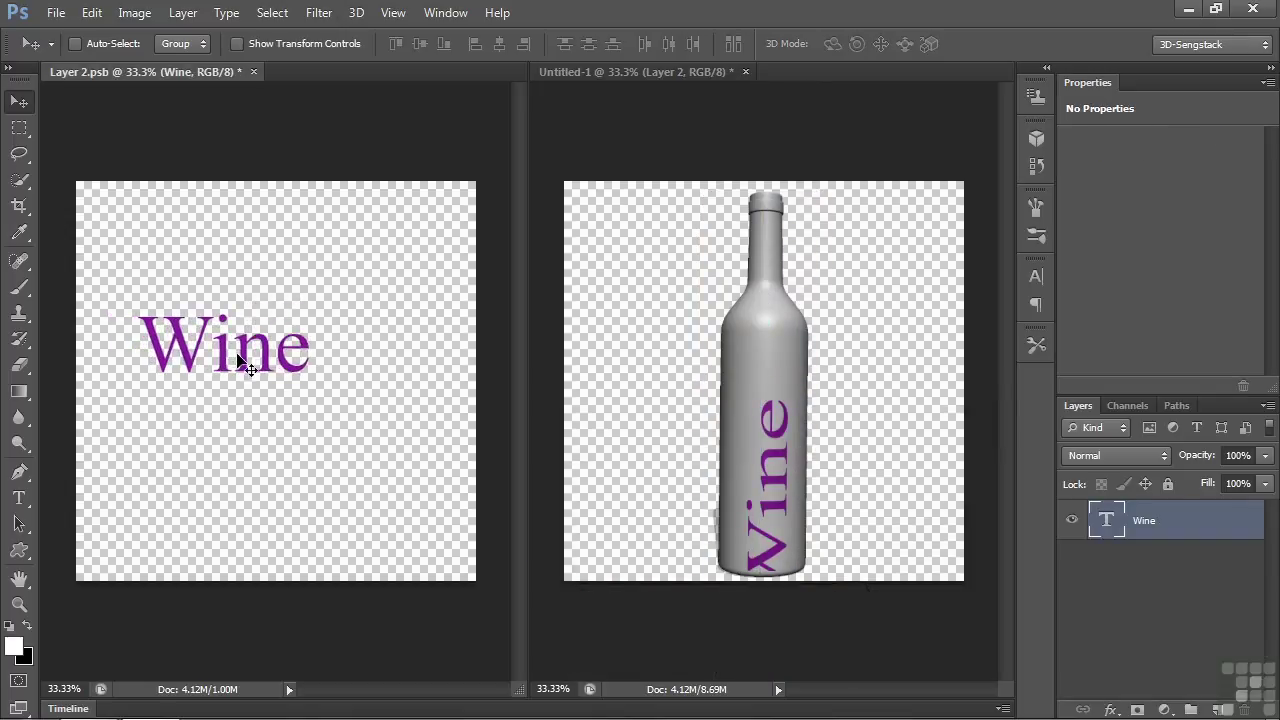
pyautogui.hotkey('ctrl', 's')
pyautogui.click(783, 430)
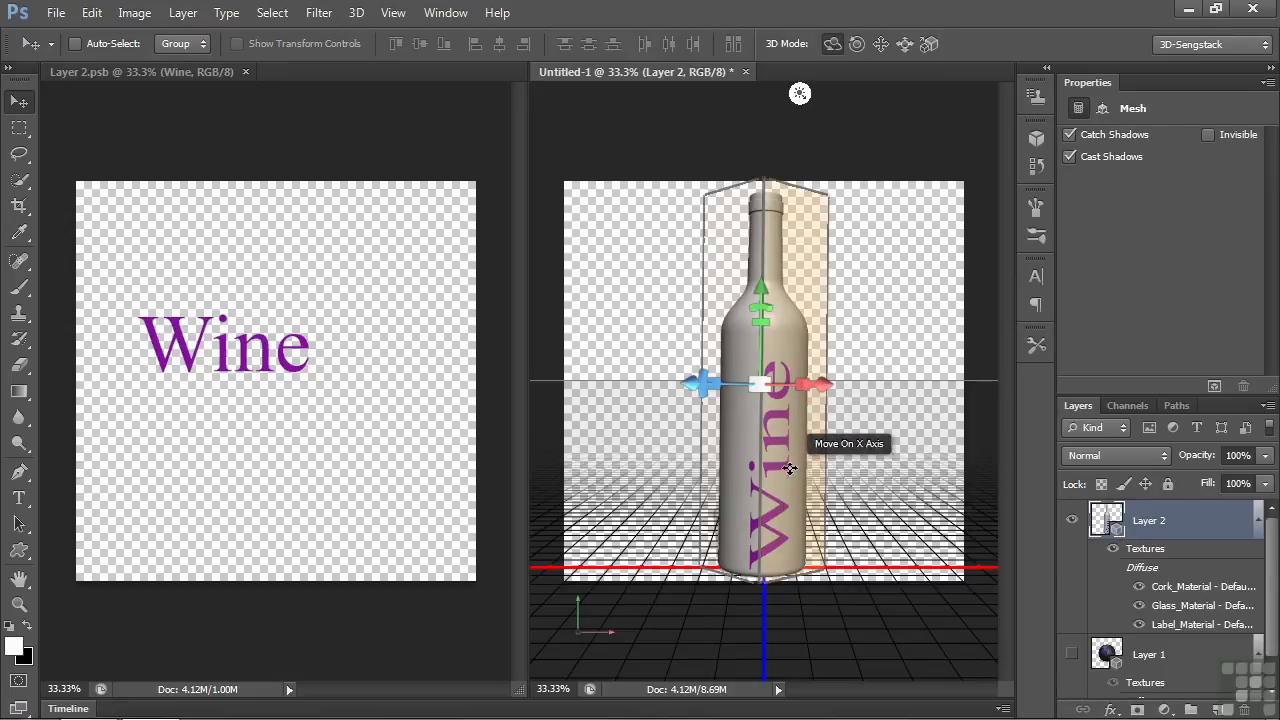
pyautogui.click(243, 365)
pyautogui.moveTo(230, 355); pyautogui.dragTo(246, 358)
pyautogui.hotkey('ctrl', 's')
pyautogui.click(775, 445)
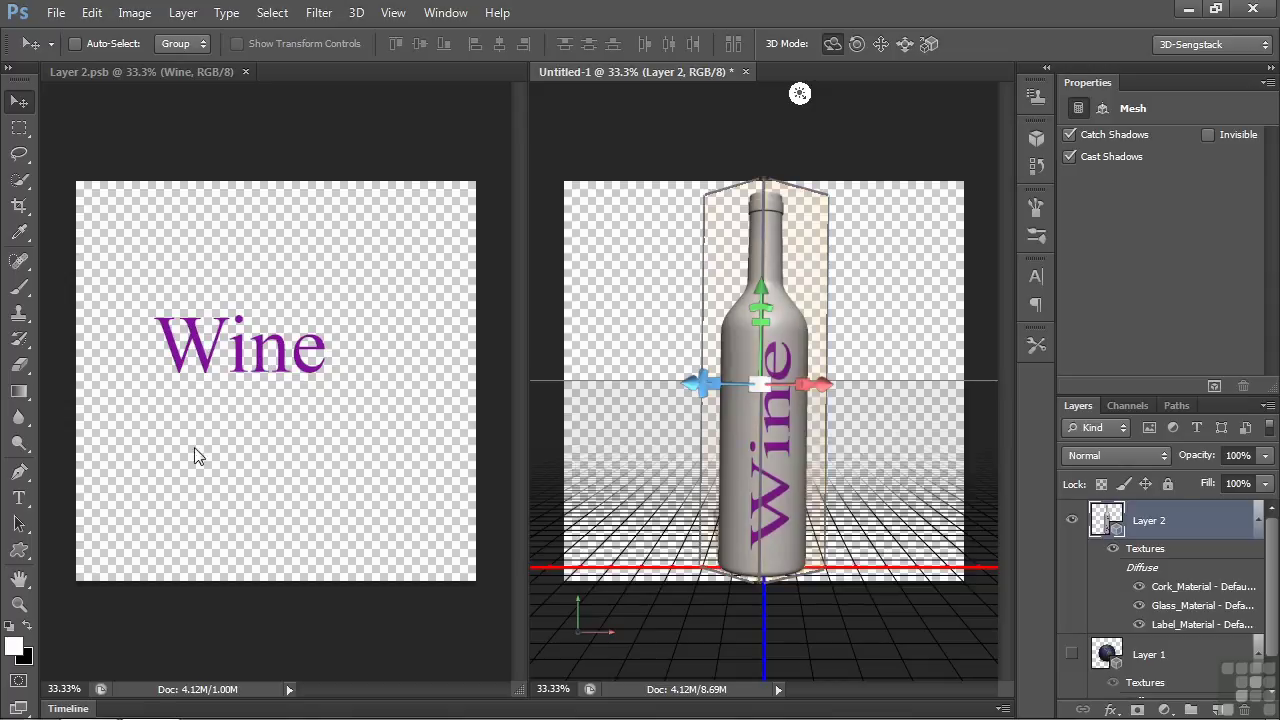
# - Place tropical-beach.jpg from the PhotoSpin images folder into the label document
pyautogui.click(210, 468)
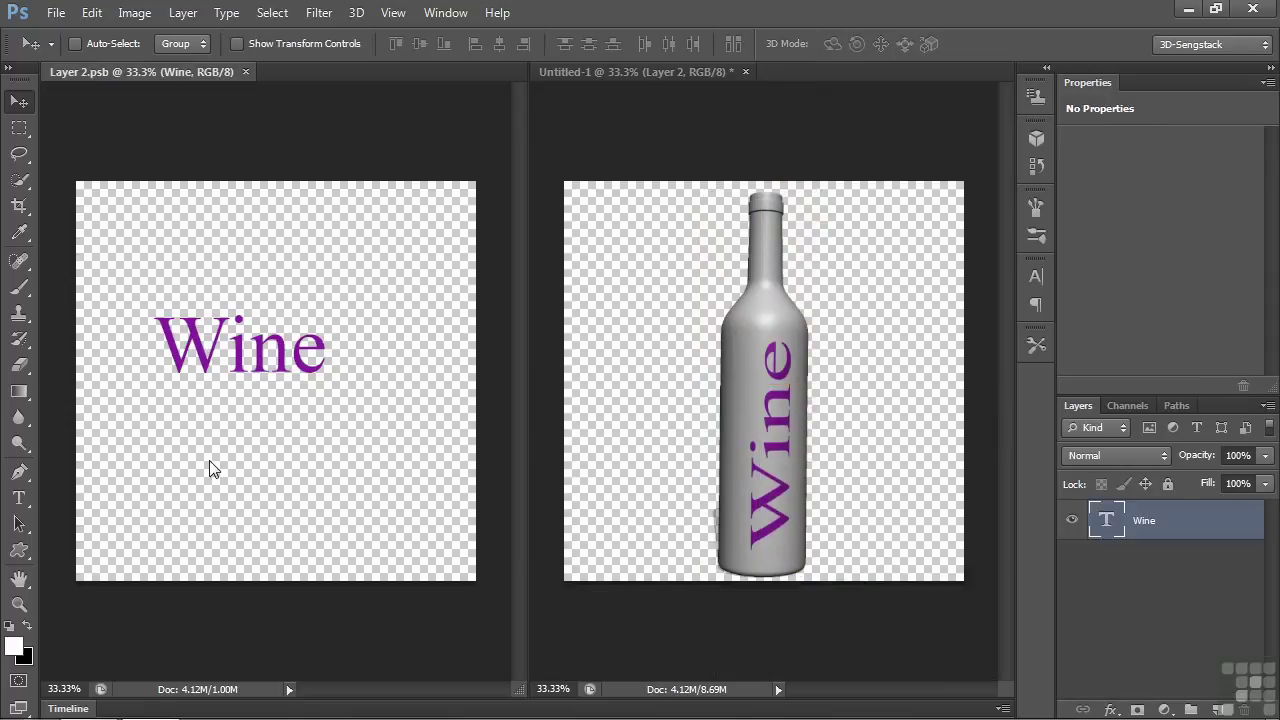
pyautogui.click(54, 13)
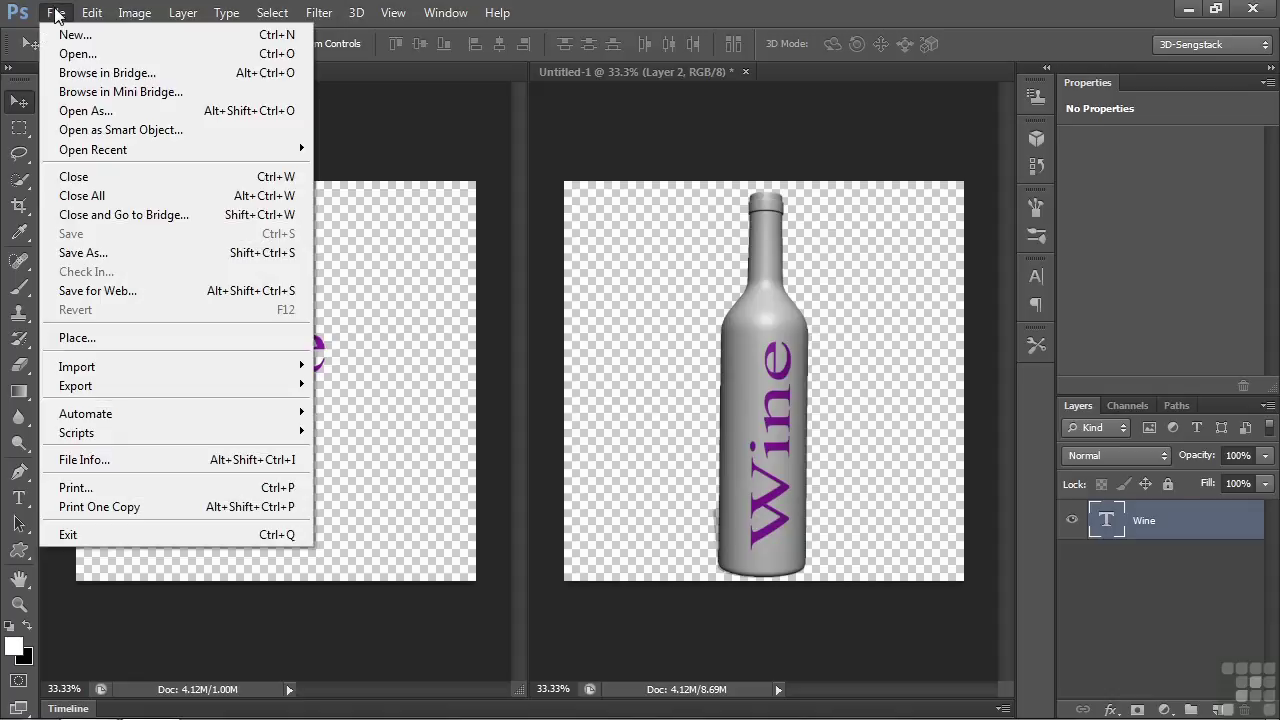
pyautogui.click(80, 340)
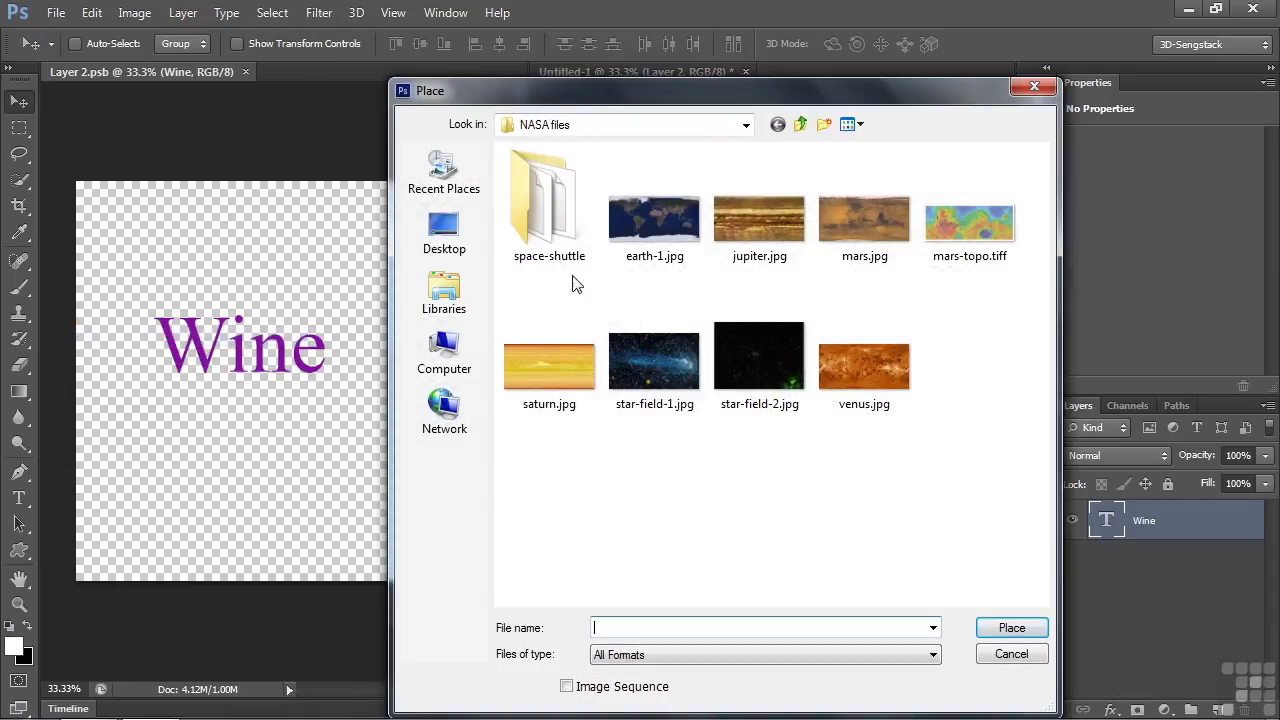
pyautogui.click(800, 124)
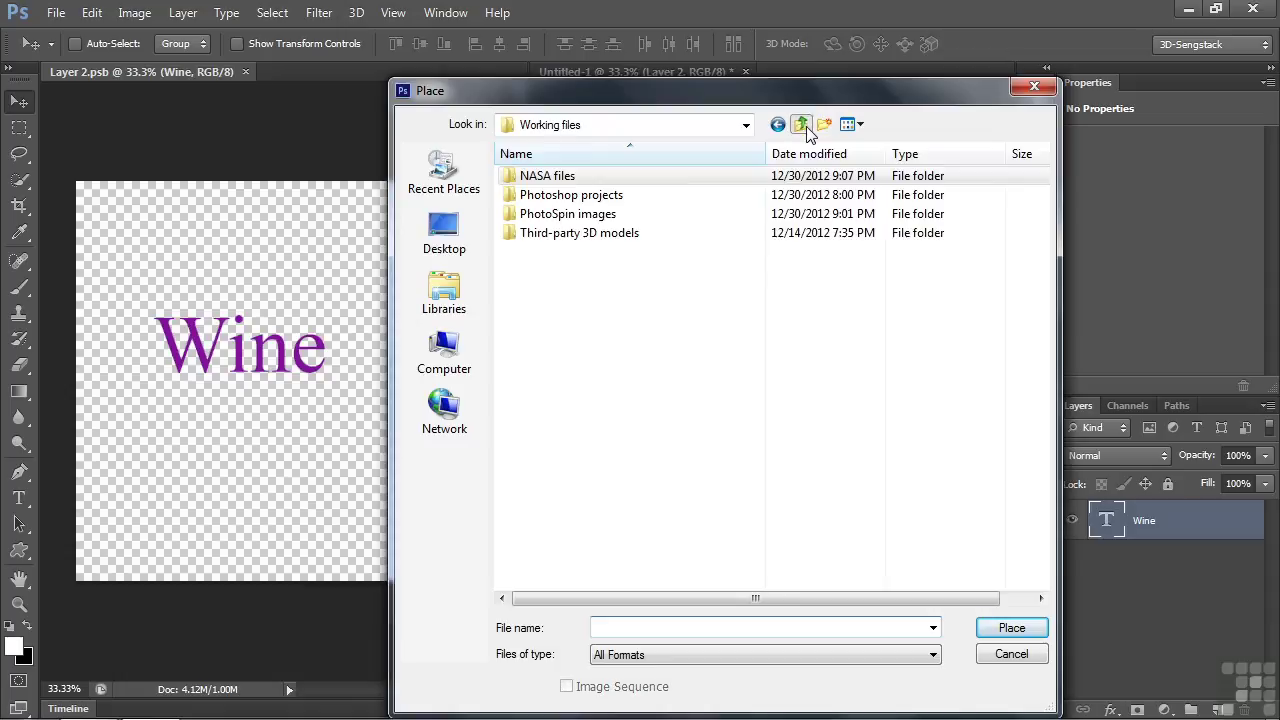
pyautogui.doubleClick(562, 215)
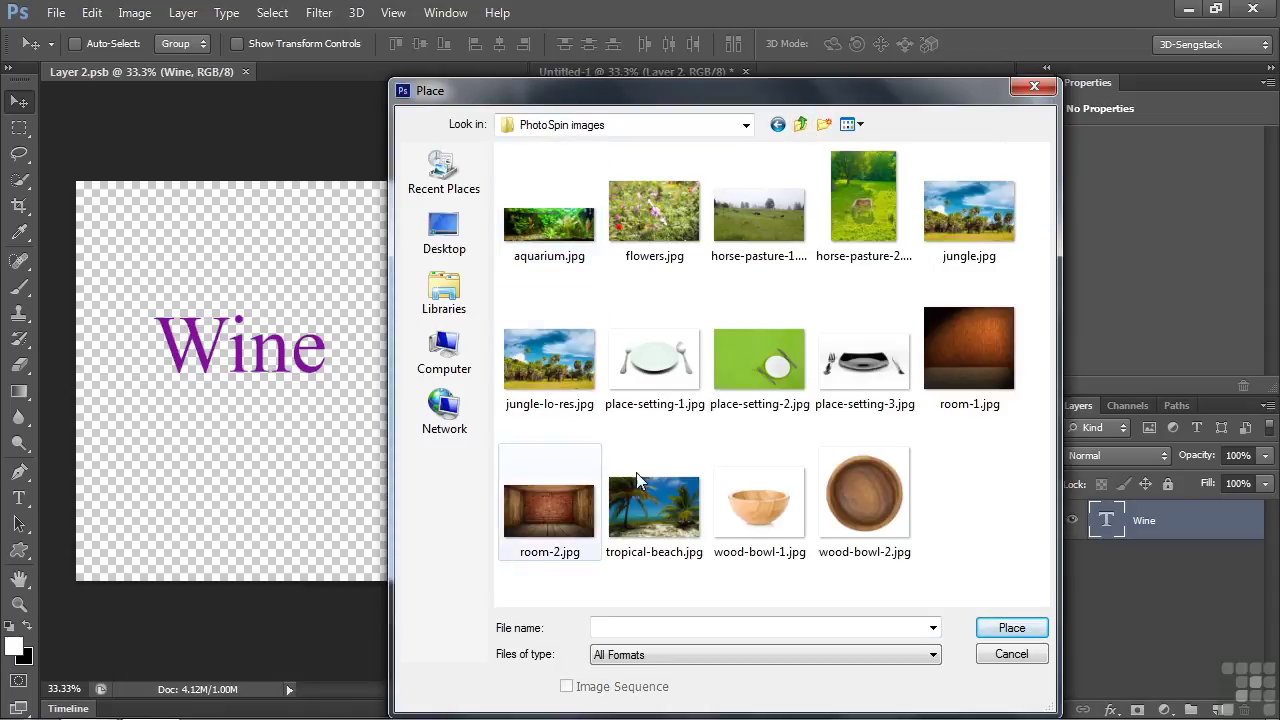
pyautogui.doubleClick(670, 511)
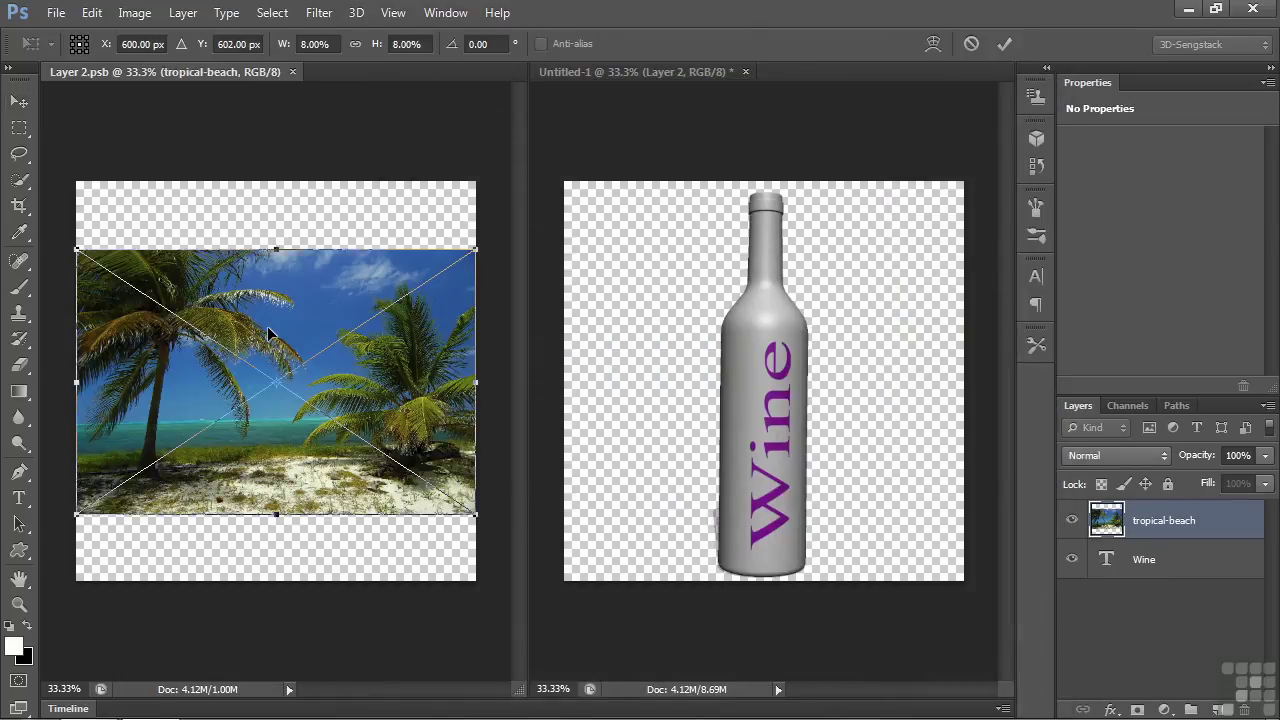
pyautogui.press('Return')
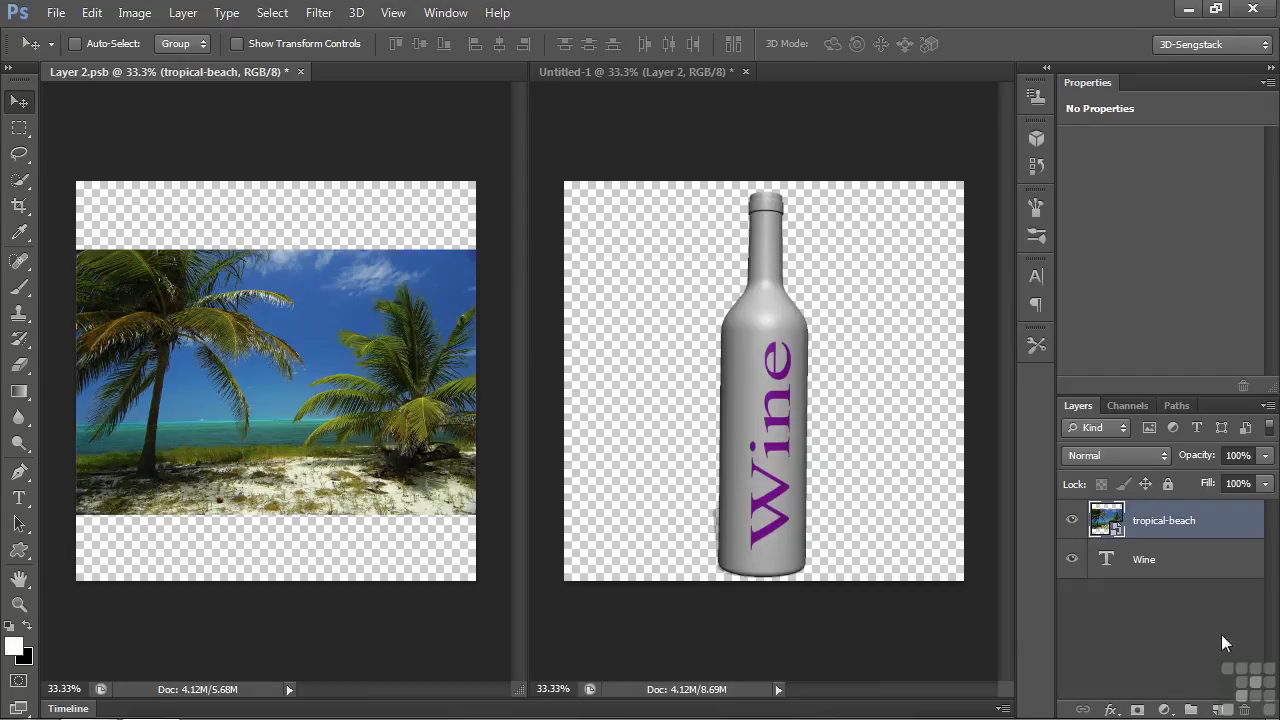
# - Move the Wine text layer above the beach photo and give it a Drop Shadow
pyautogui.moveTo(1165, 563); pyautogui.dragTo(1162, 519)
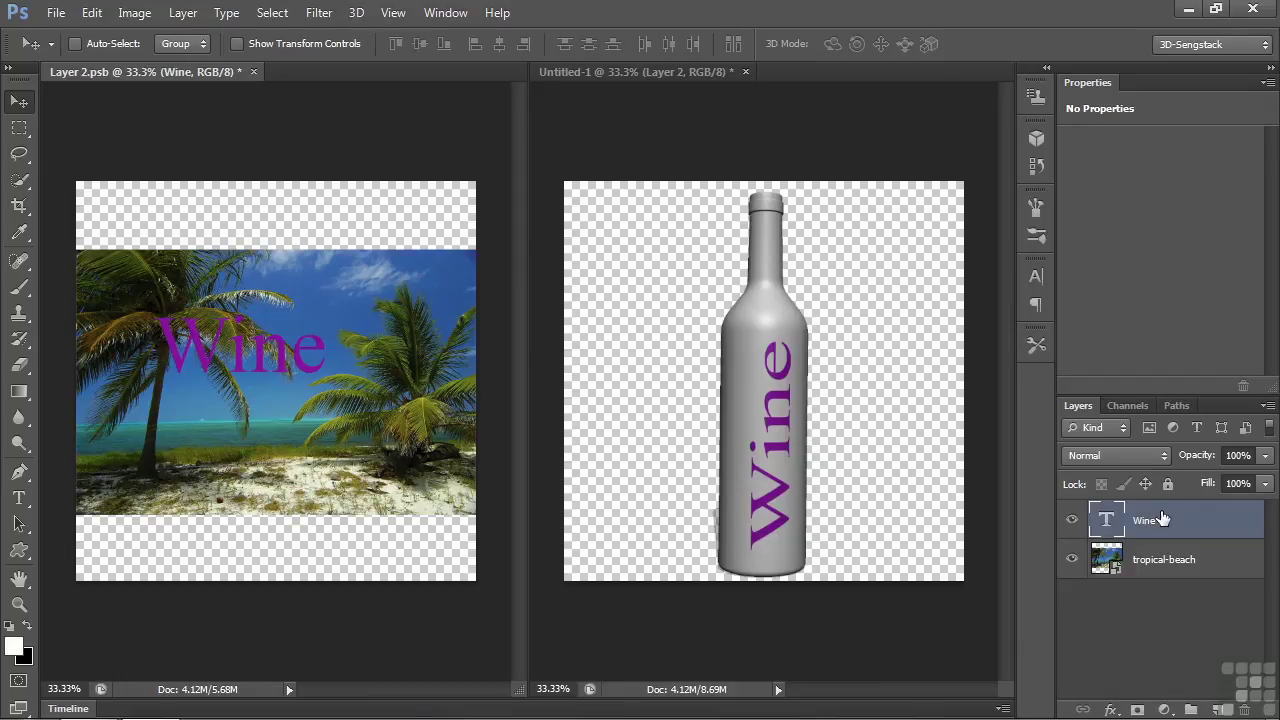
pyautogui.doubleClick(1218, 522)
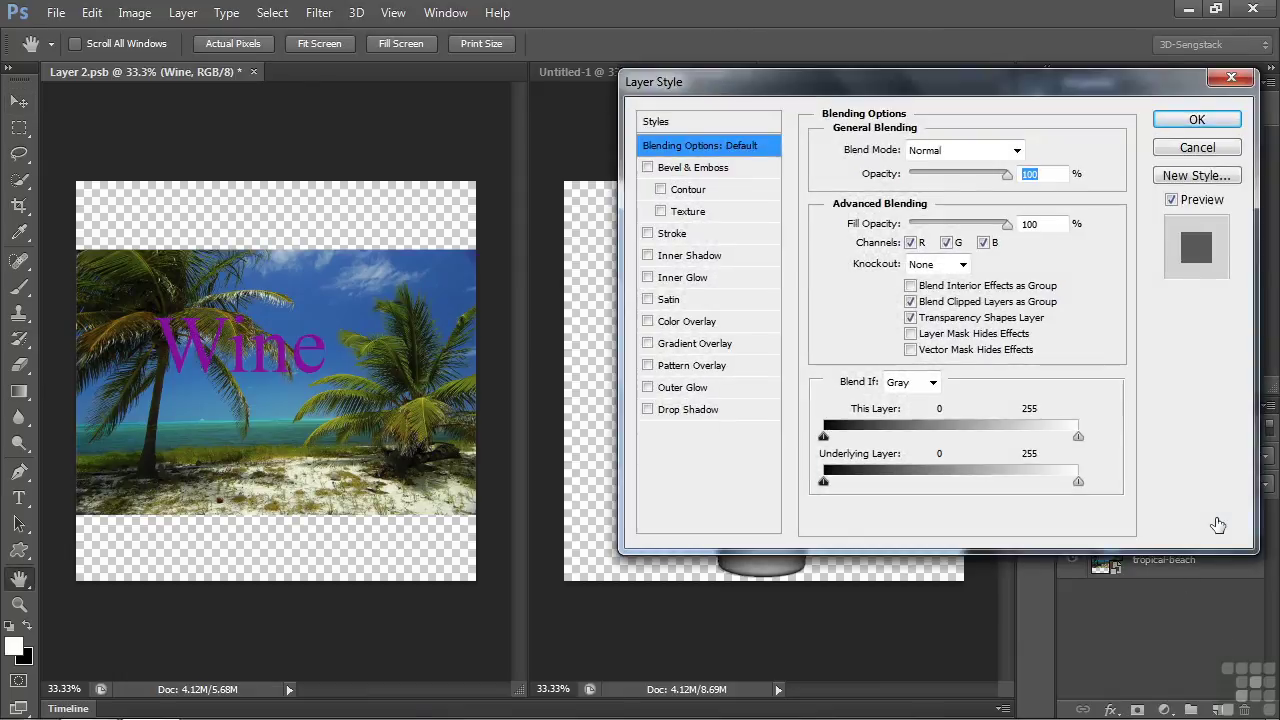
pyautogui.click(646, 411)
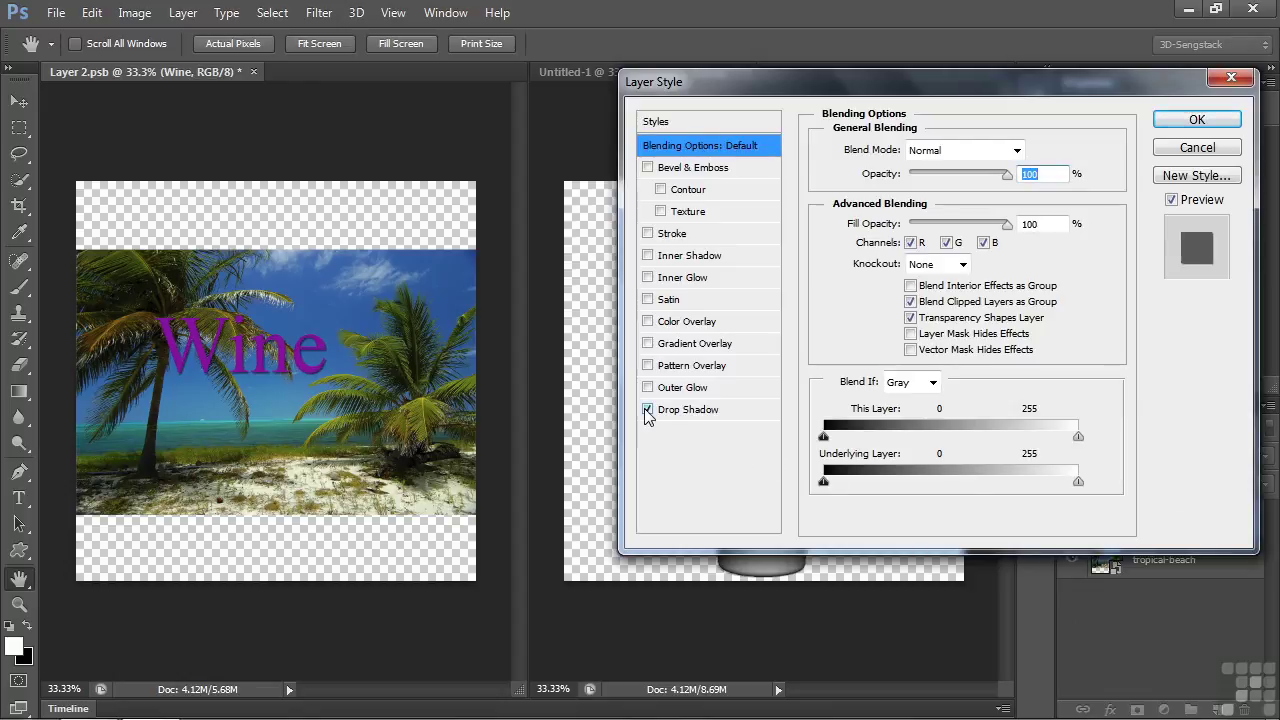
pyautogui.click(1209, 123)
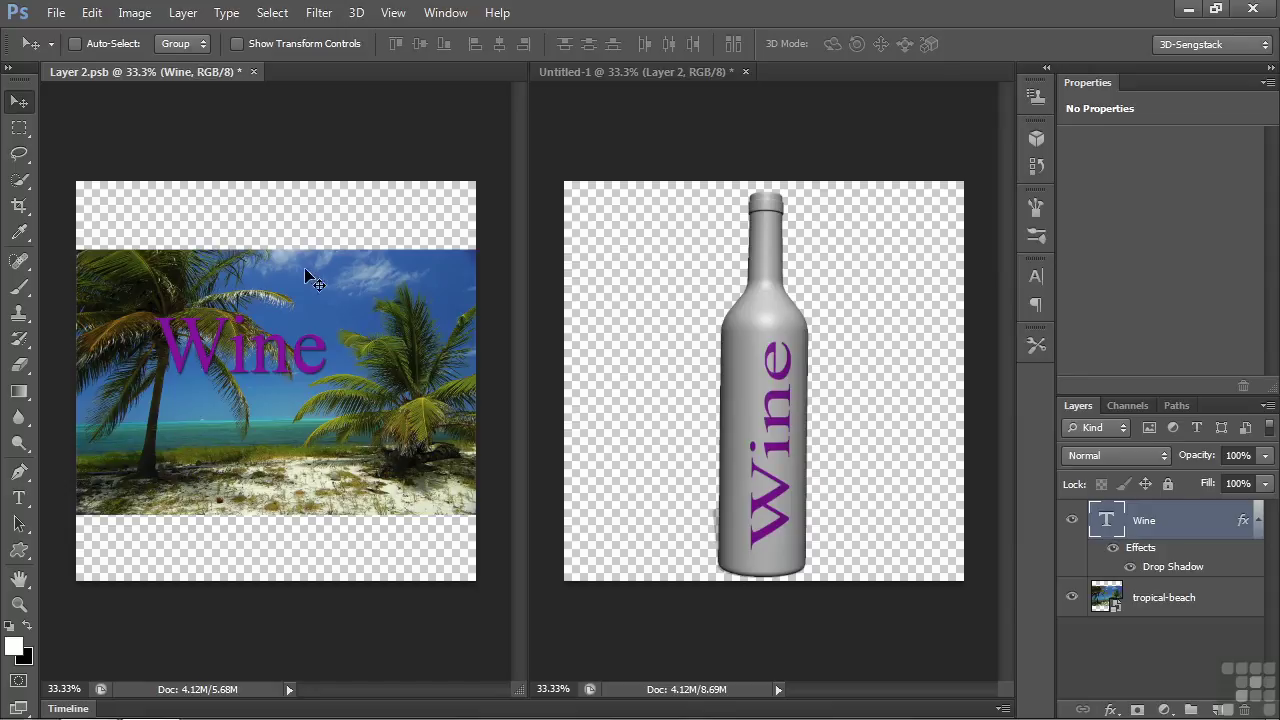
# - Save Layer 2.psb to update the bottle, then orbit it until the Wine label faces front
pyautogui.hotkey('ctrl', 's')
pyautogui.click(728, 452)
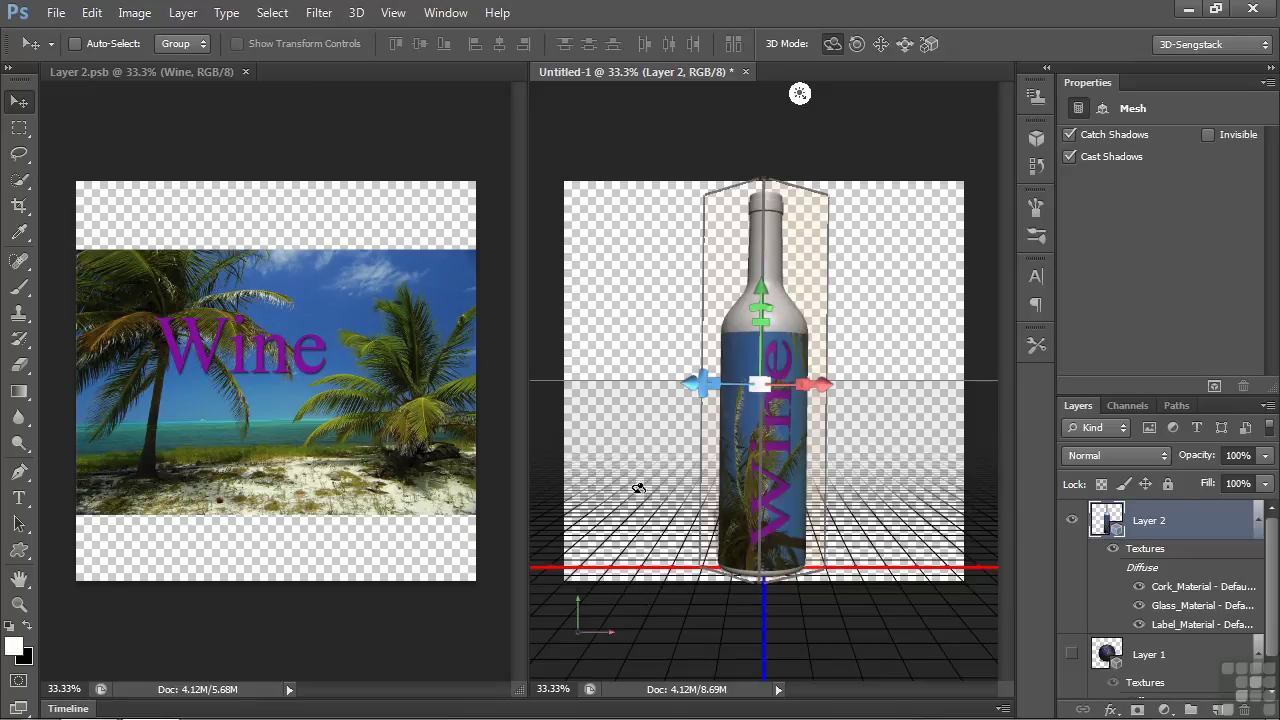
pyautogui.moveTo(892, 504); pyautogui.dragTo(810, 450)
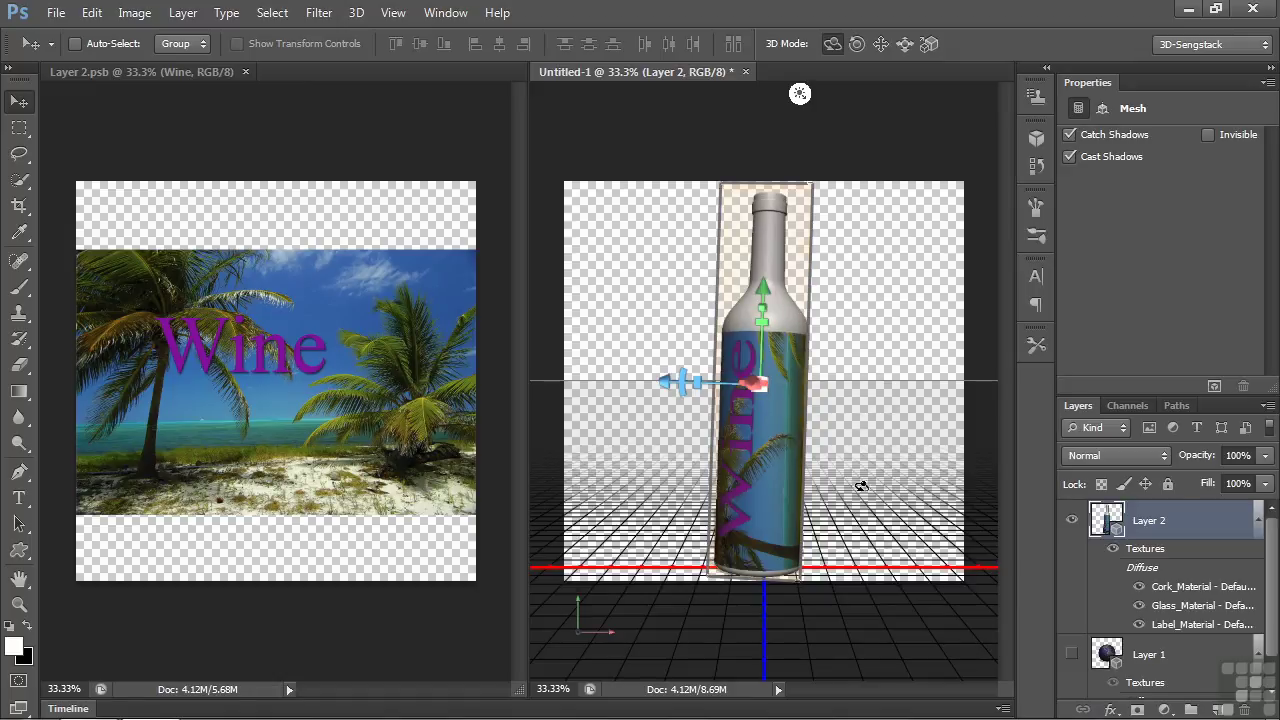
pyautogui.moveTo(861, 486); pyautogui.dragTo(863, 523)
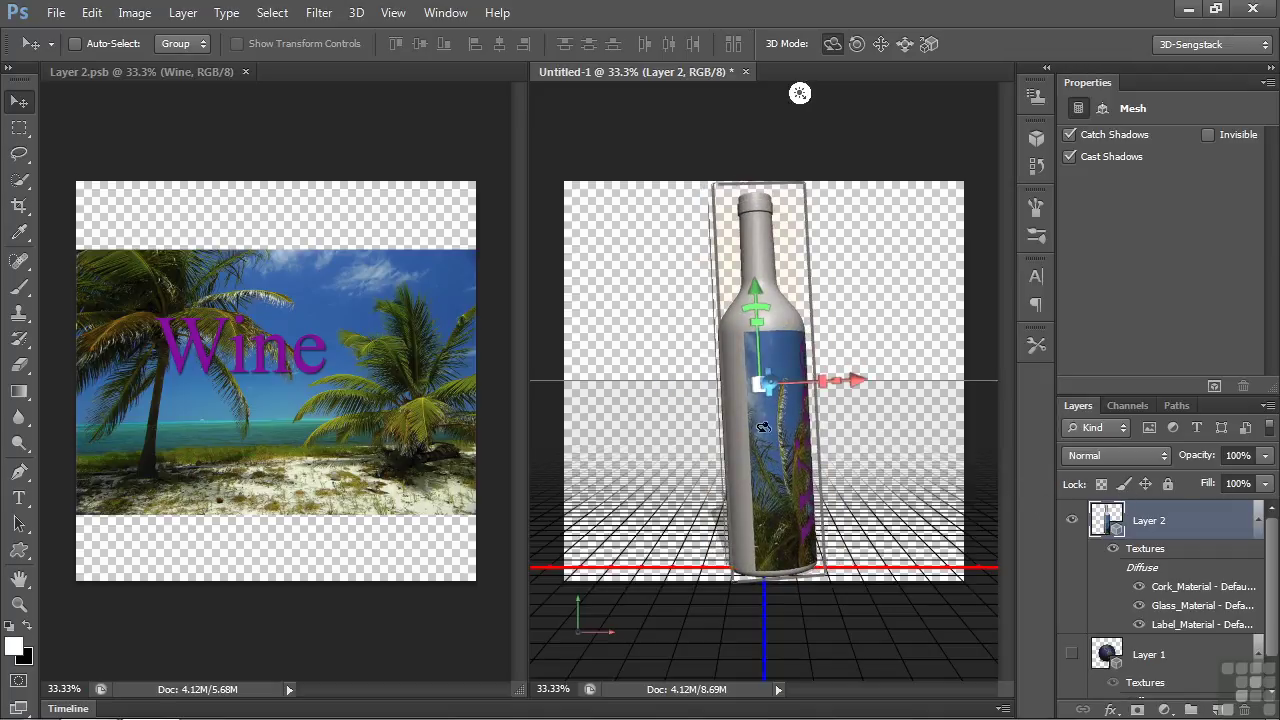
pyautogui.moveTo(918, 475); pyautogui.dragTo(880, 478)
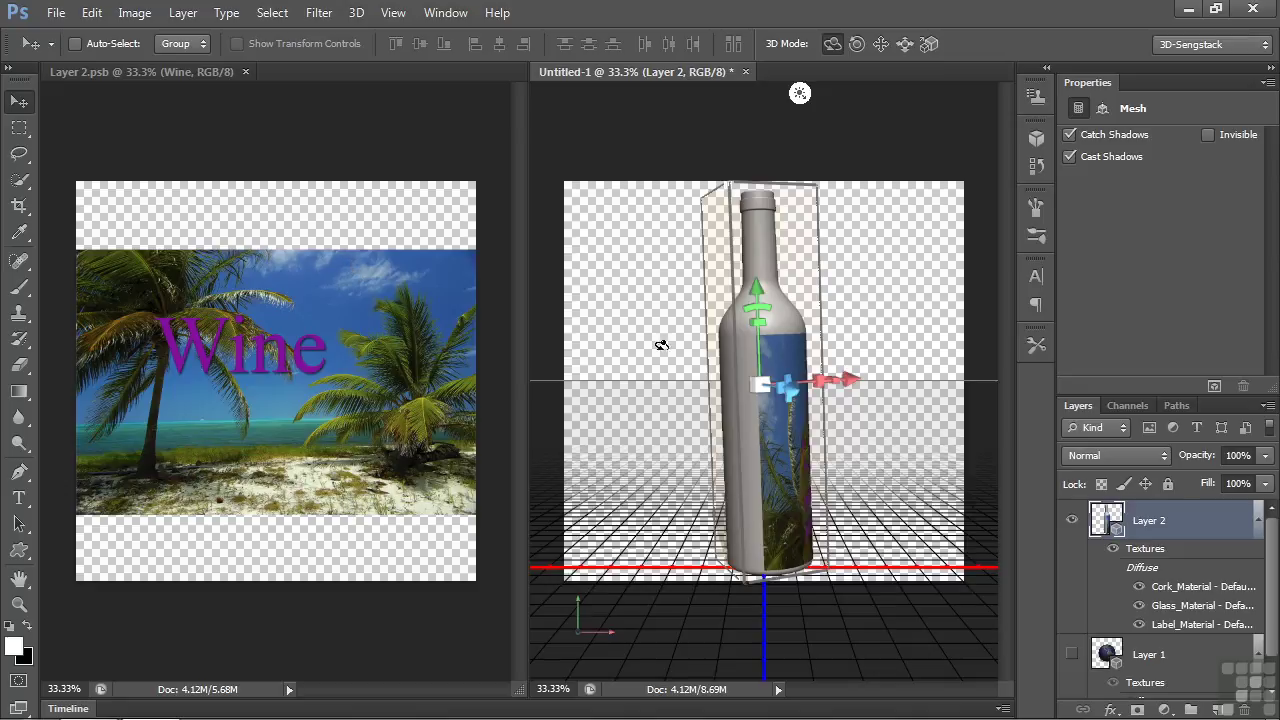
pyautogui.moveTo(661, 345); pyautogui.dragTo(699, 413)
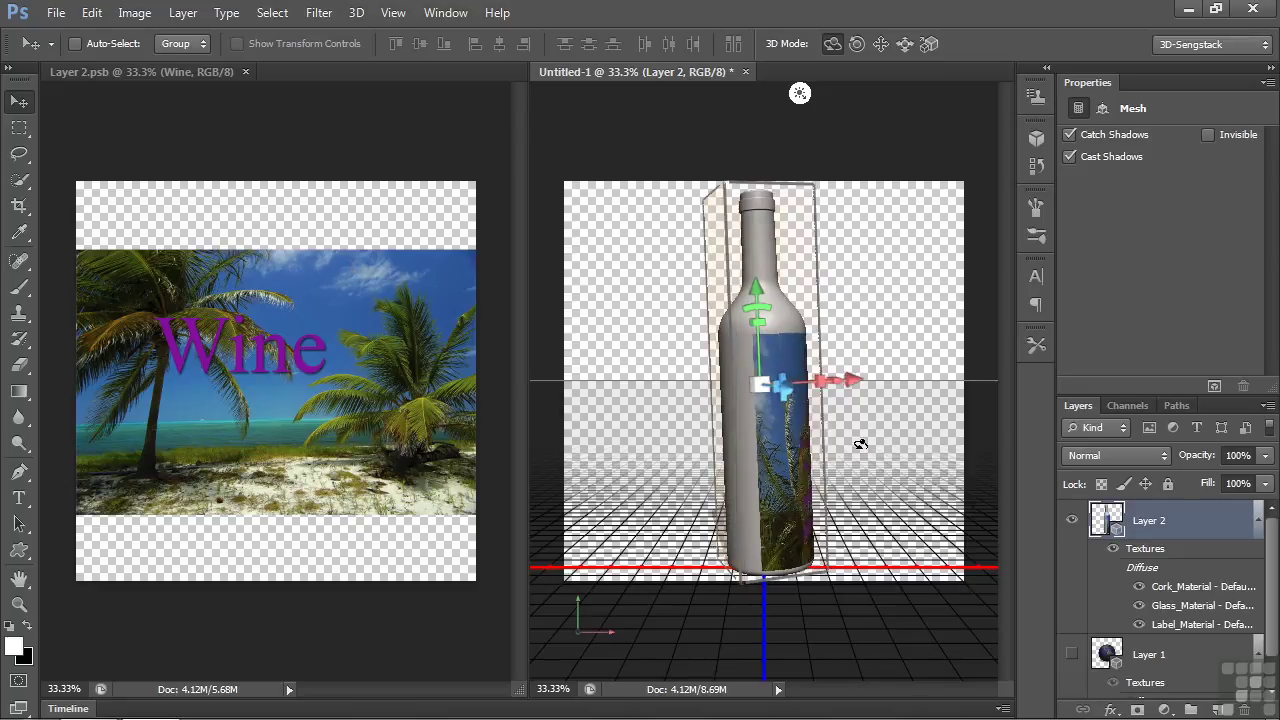
pyautogui.moveTo(860, 444); pyautogui.dragTo(671, 437)
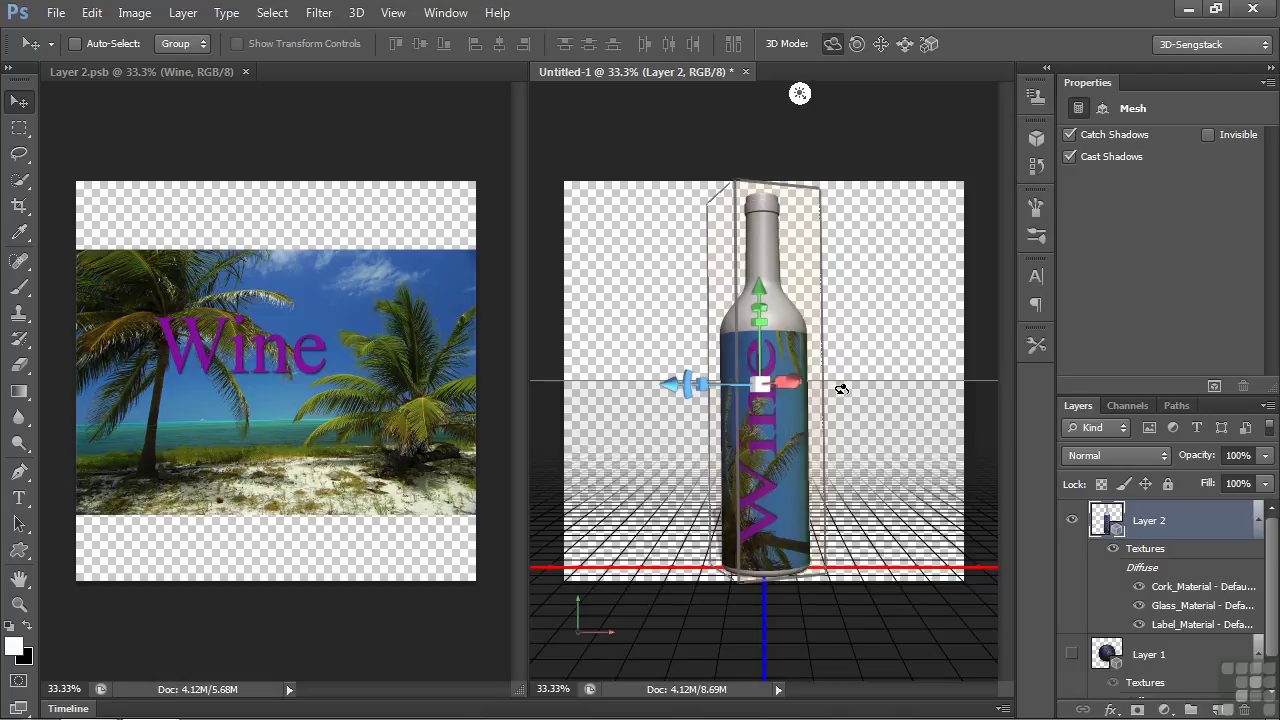
# - Hide the bottle layer, add a new layer, and draw a circle with the Ellipse Tool
pyautogui.click(1071, 519)
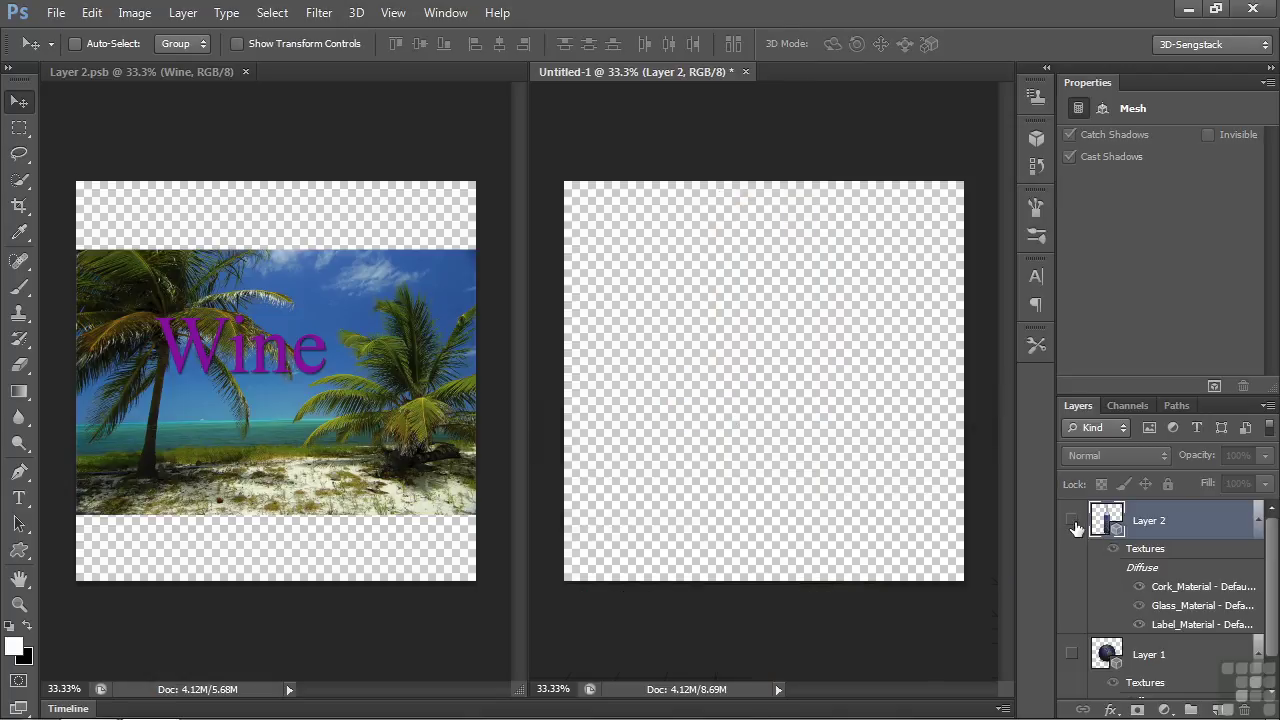
pyautogui.click(1222, 709)
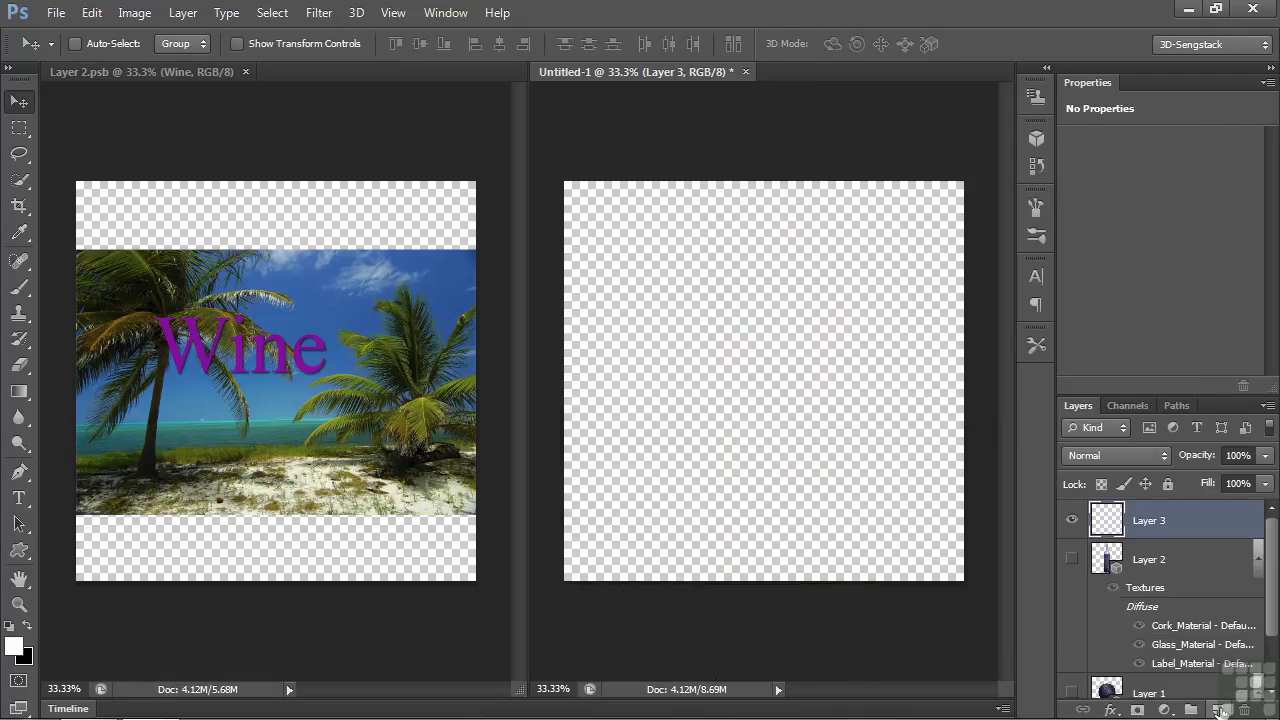
pyautogui.click(24, 556)
pyautogui.click(69, 588)
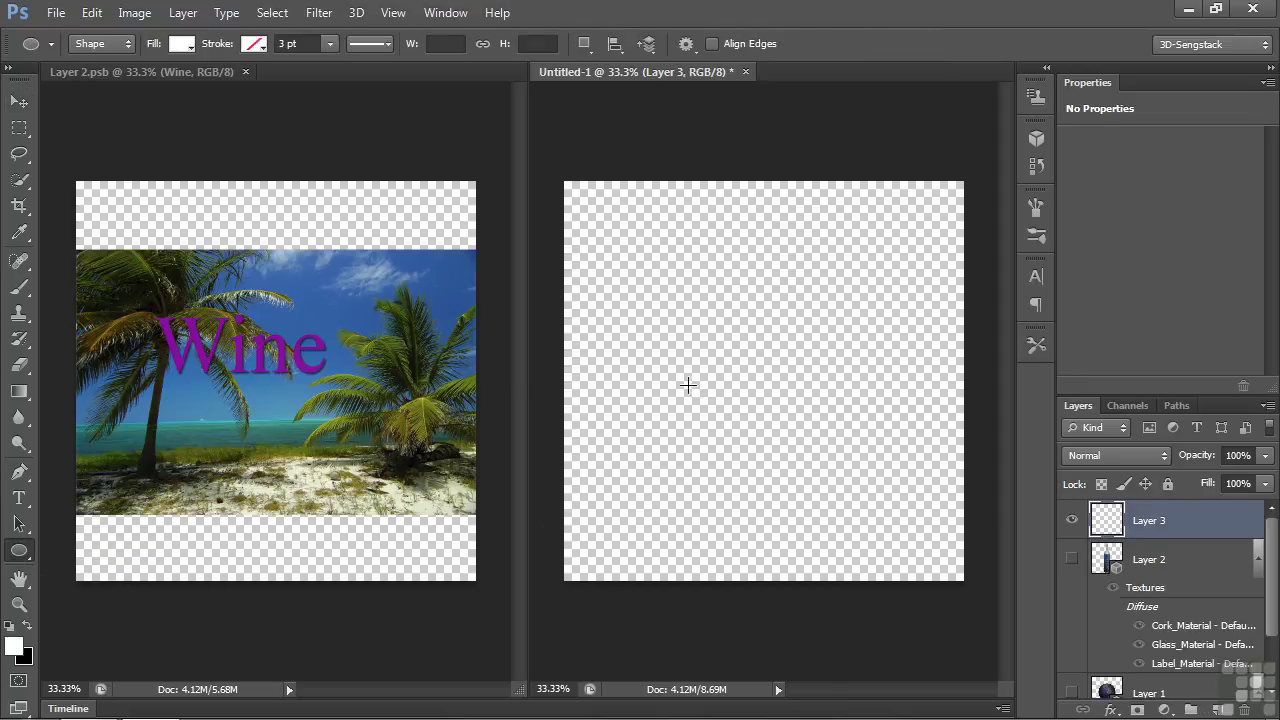
pyautogui.moveTo(665, 298); pyautogui.dragTo(891, 482)
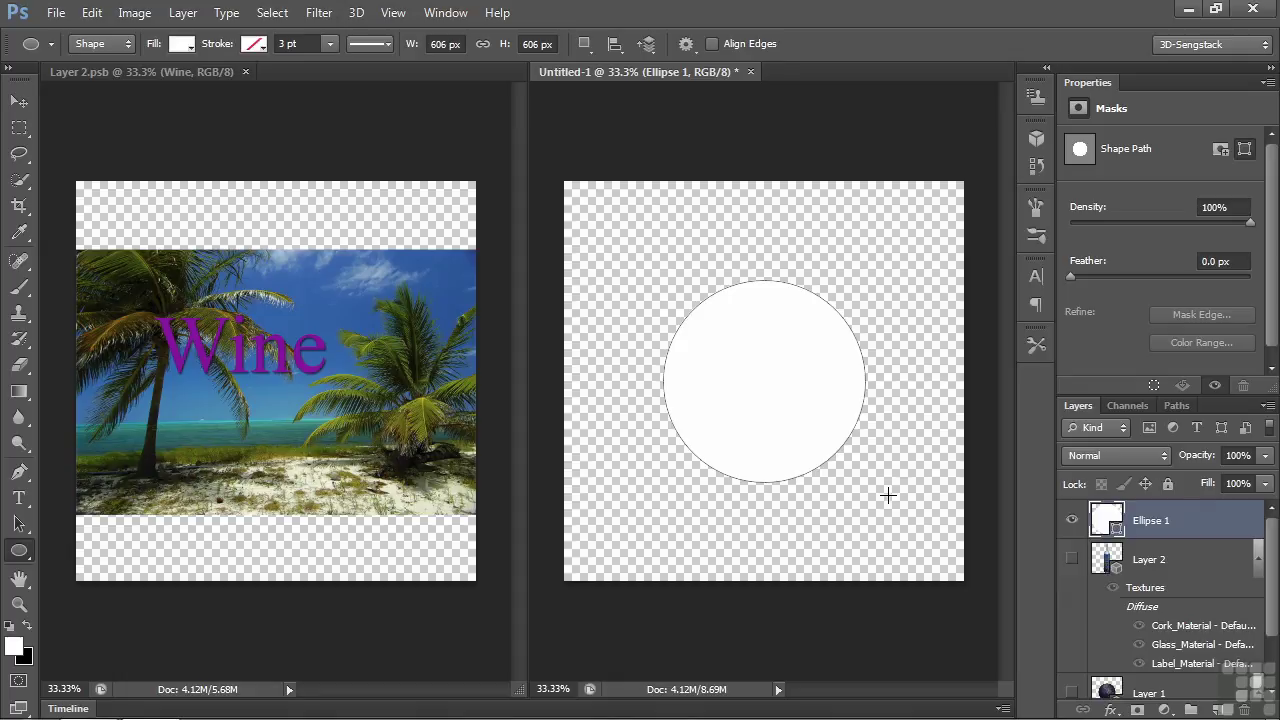
# - Turn the Ellipse 1 circle into a 3D Extrusion
pyautogui.click(1037, 138)
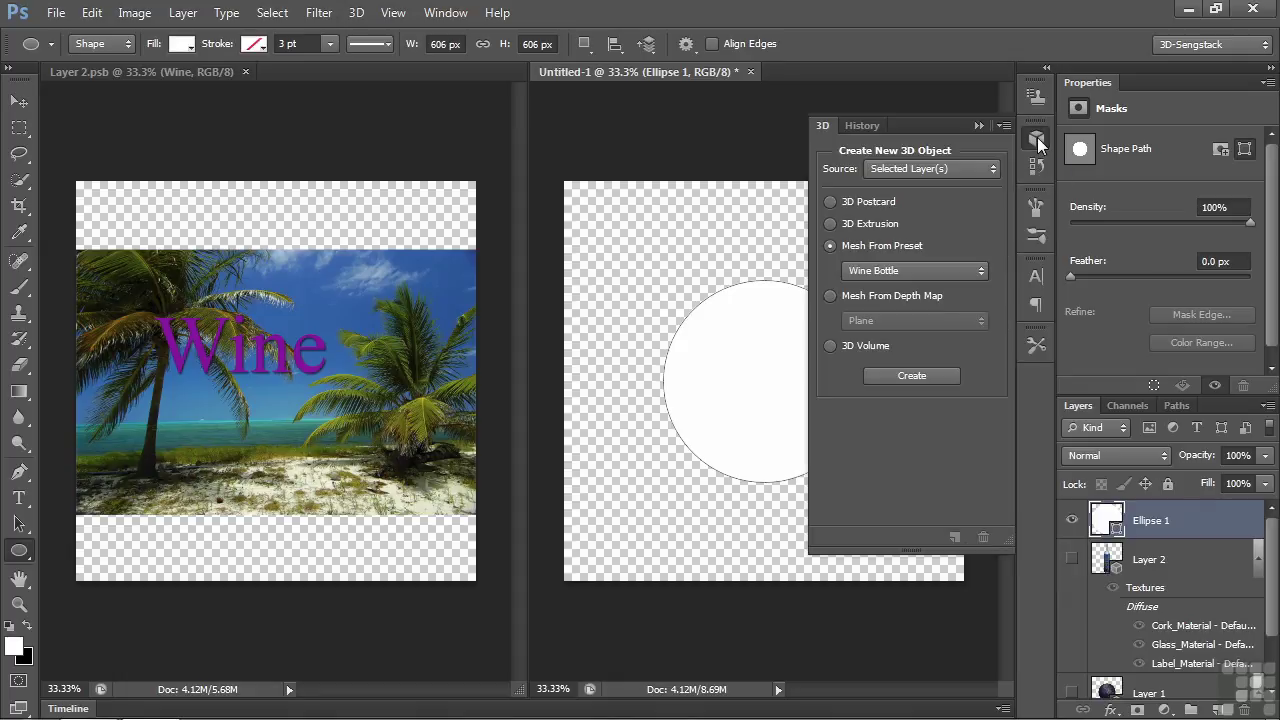
pyautogui.click(846, 227)
pyautogui.click(908, 376)
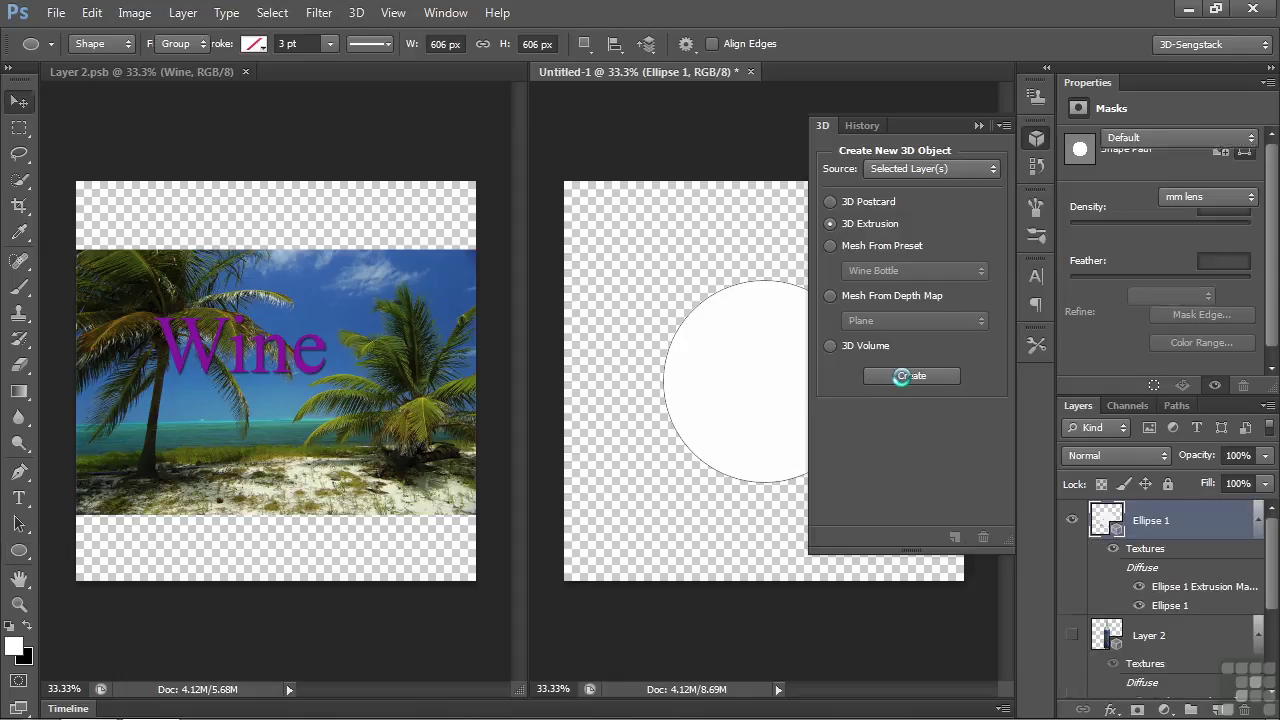
pyautogui.click(977, 125)
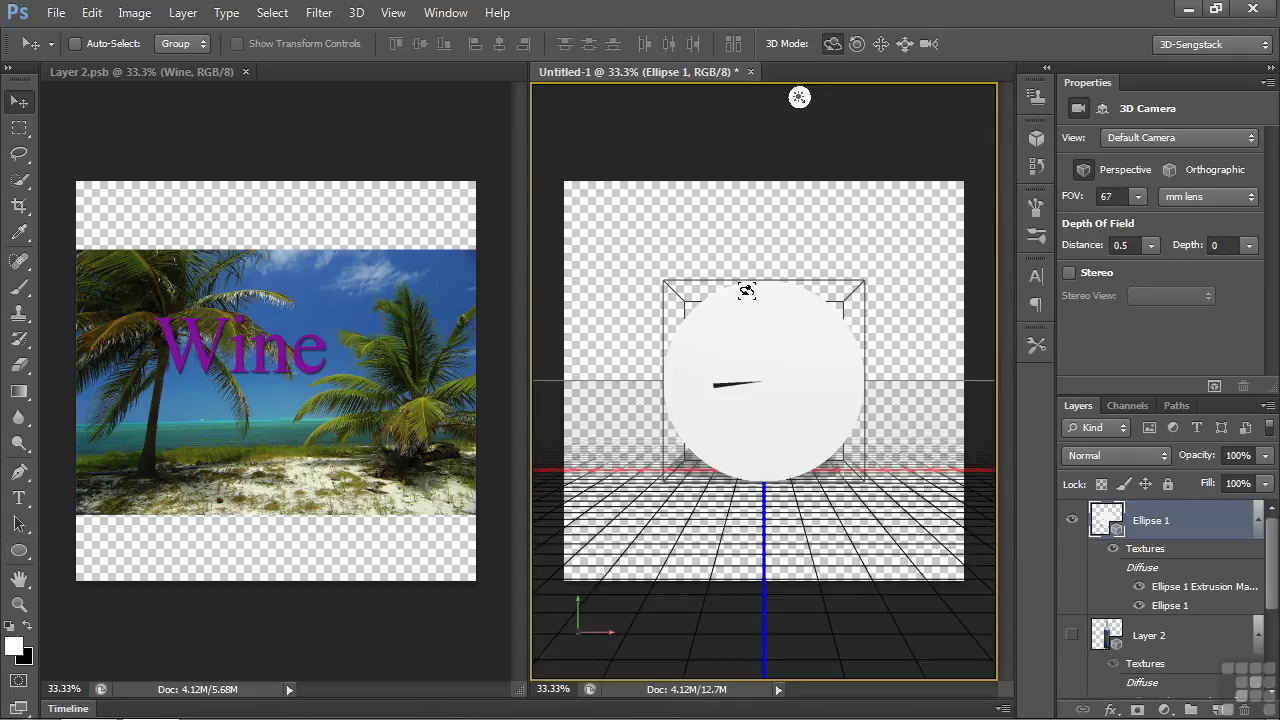
# - Tilt the extrusion into a cylinder, replace its diffuse texture with aquarium.jpg, and close Layer 2.psb
pyautogui.click(760, 322)
pyautogui.moveTo(766, 223); pyautogui.dragTo(764, 386)
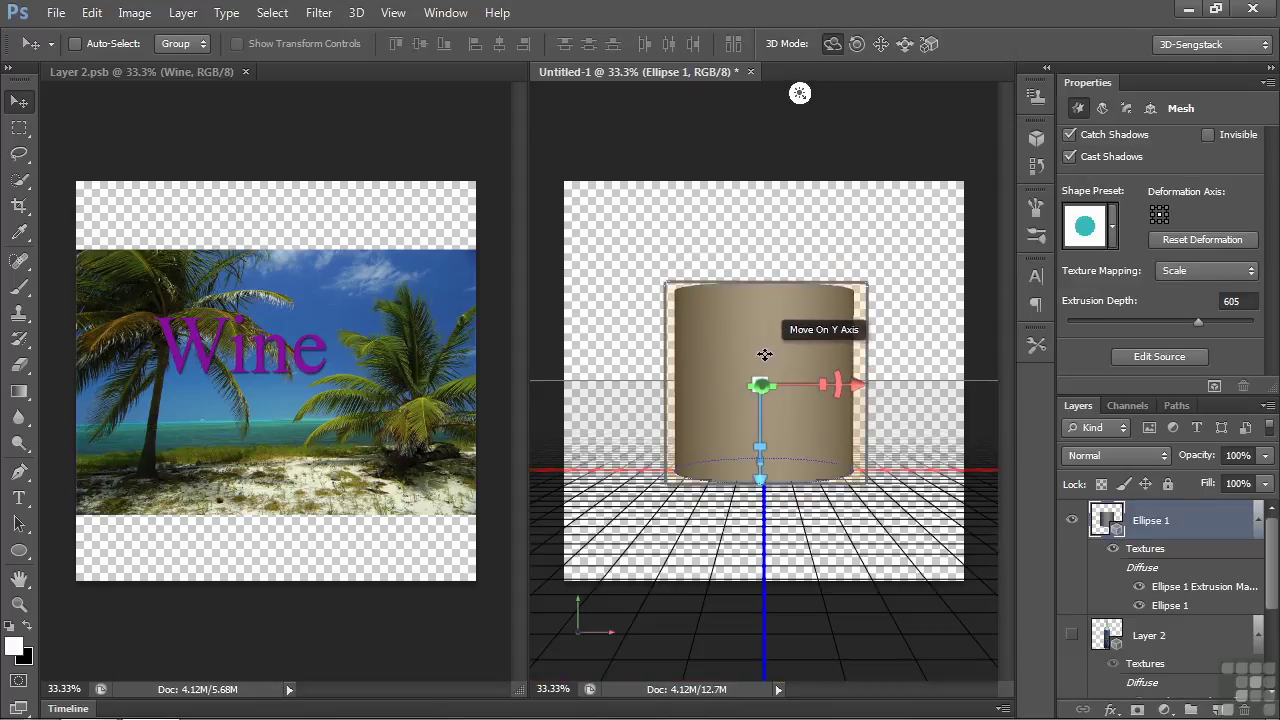
pyautogui.click(762, 334)
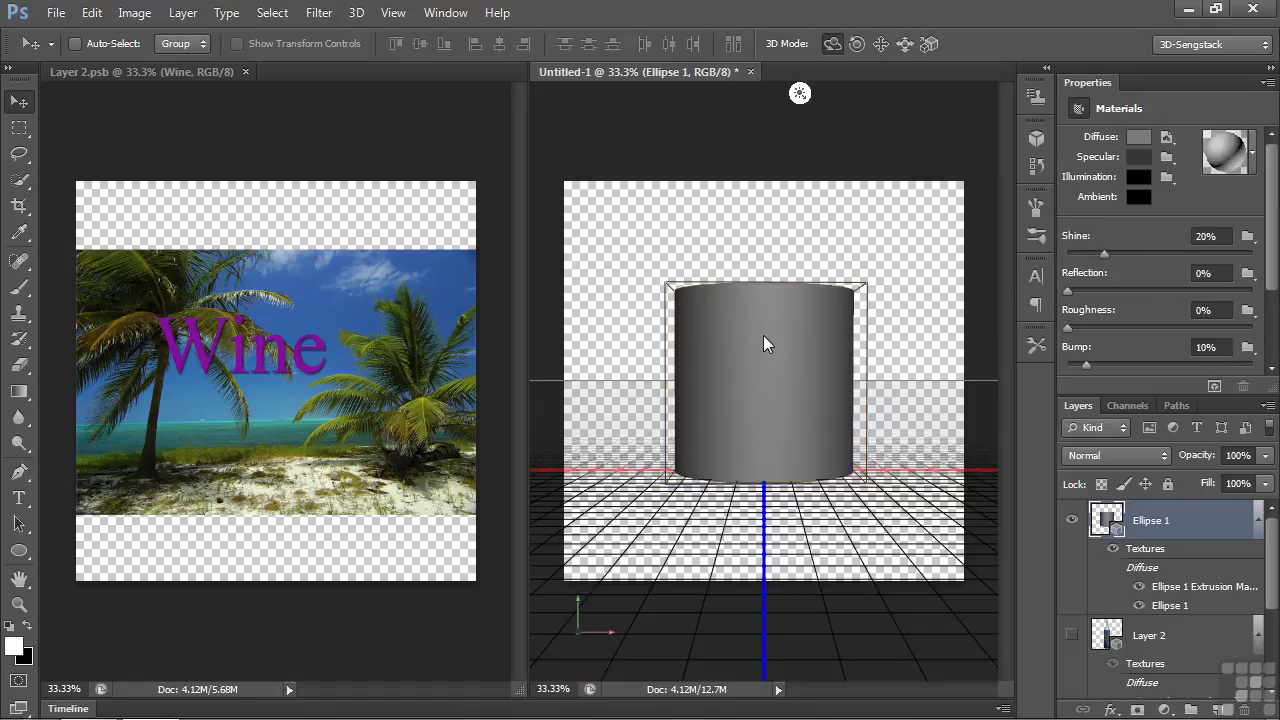
pyautogui.click(1167, 138)
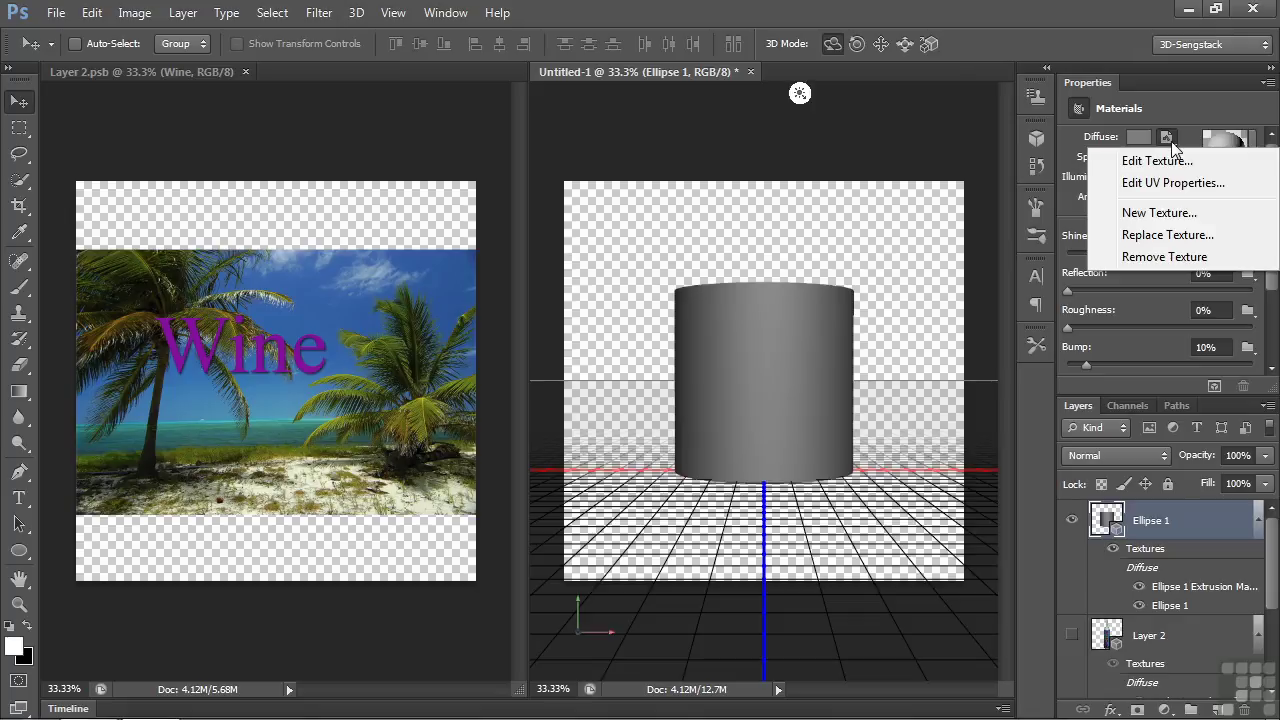
pyautogui.click(1167, 236)
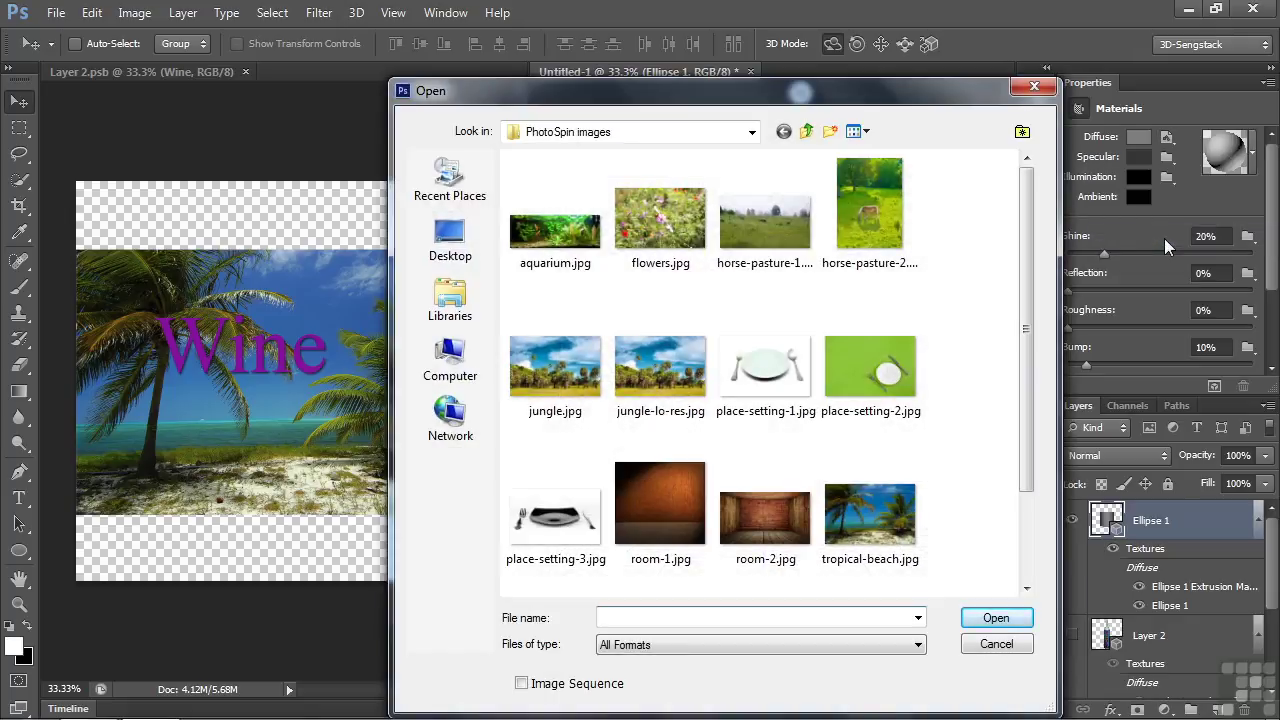
pyautogui.doubleClick(553, 240)
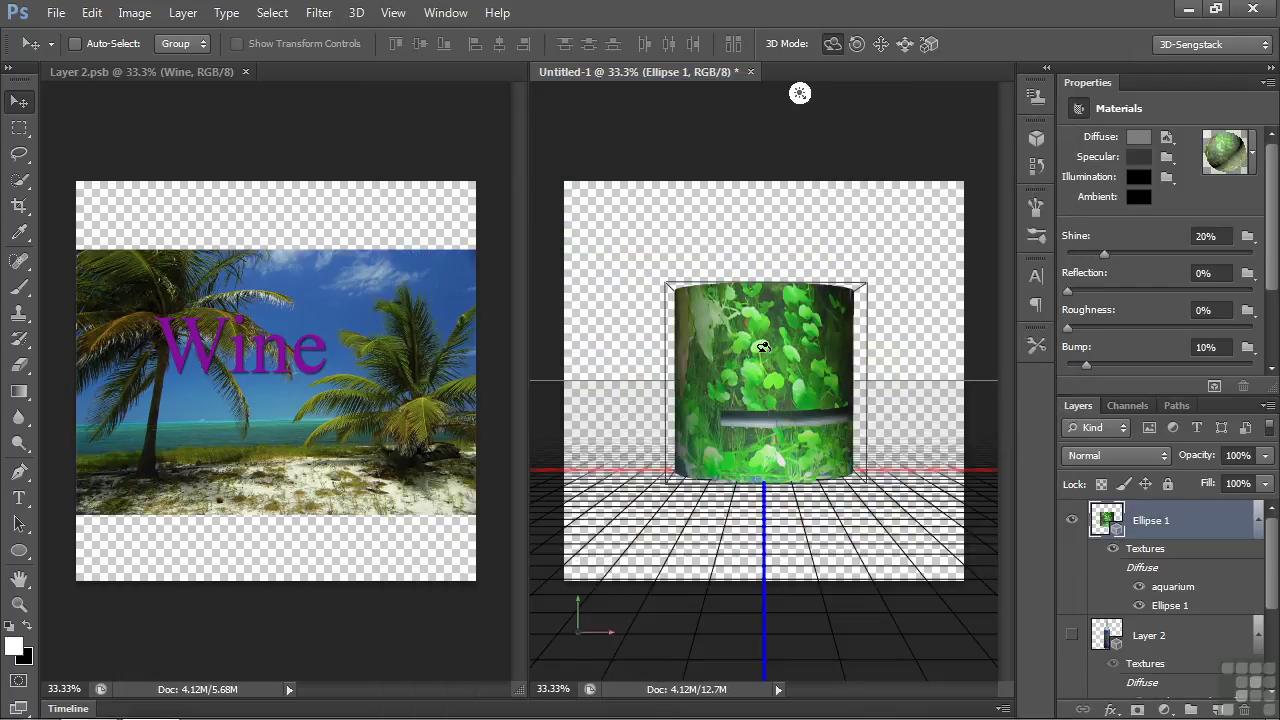
pyautogui.click(245, 72)
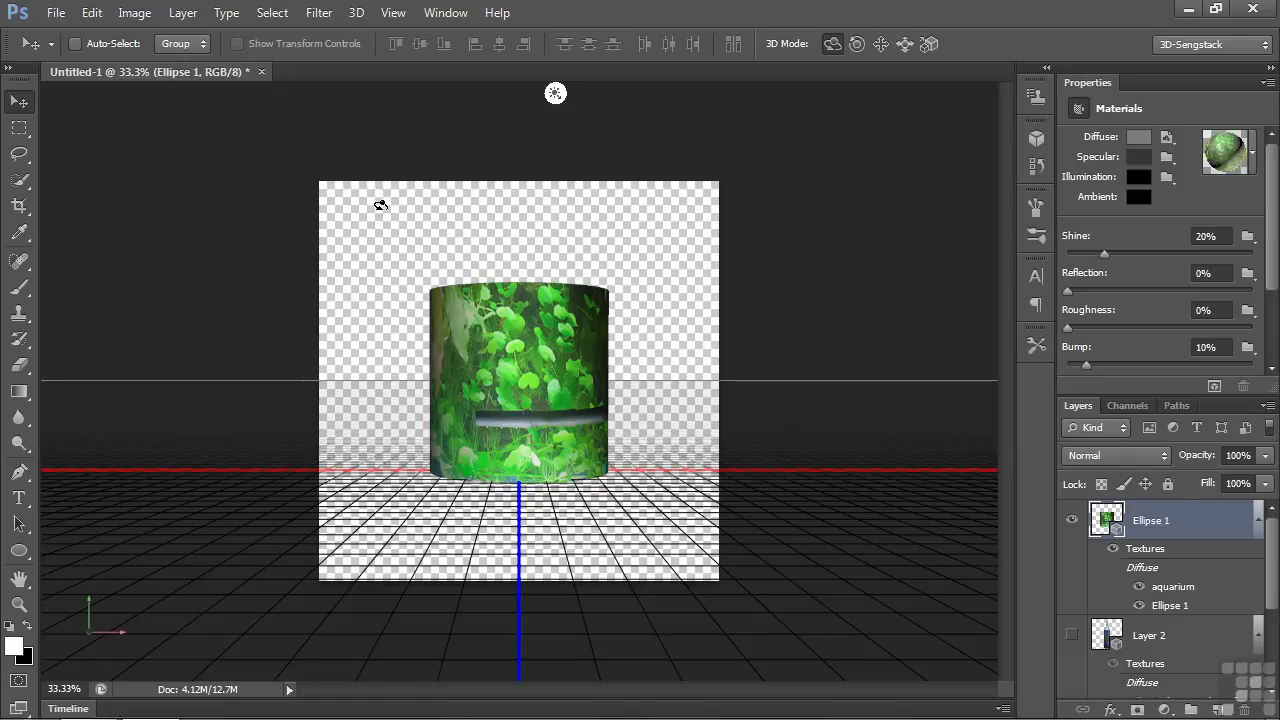
pyautogui.click(1168, 142)
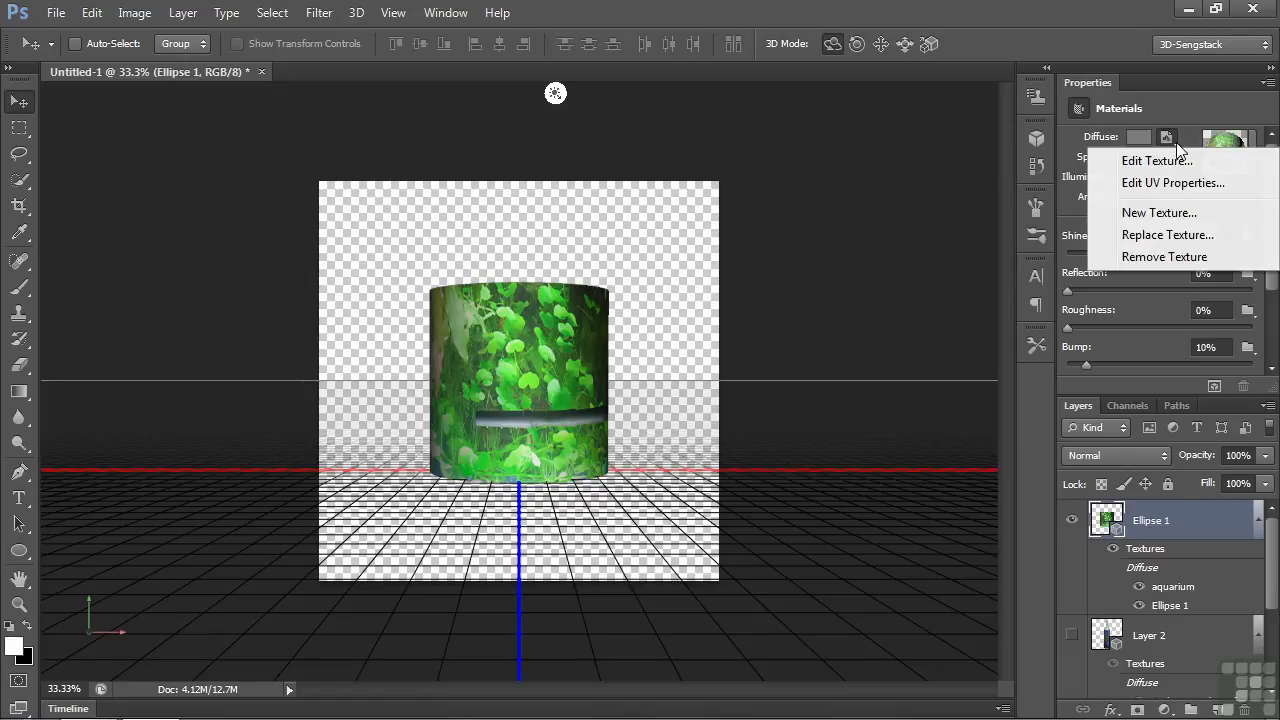
# - Open the aquarium texture for editing and arrange the documents 2-up Vertical
pyautogui.click(1175, 161)
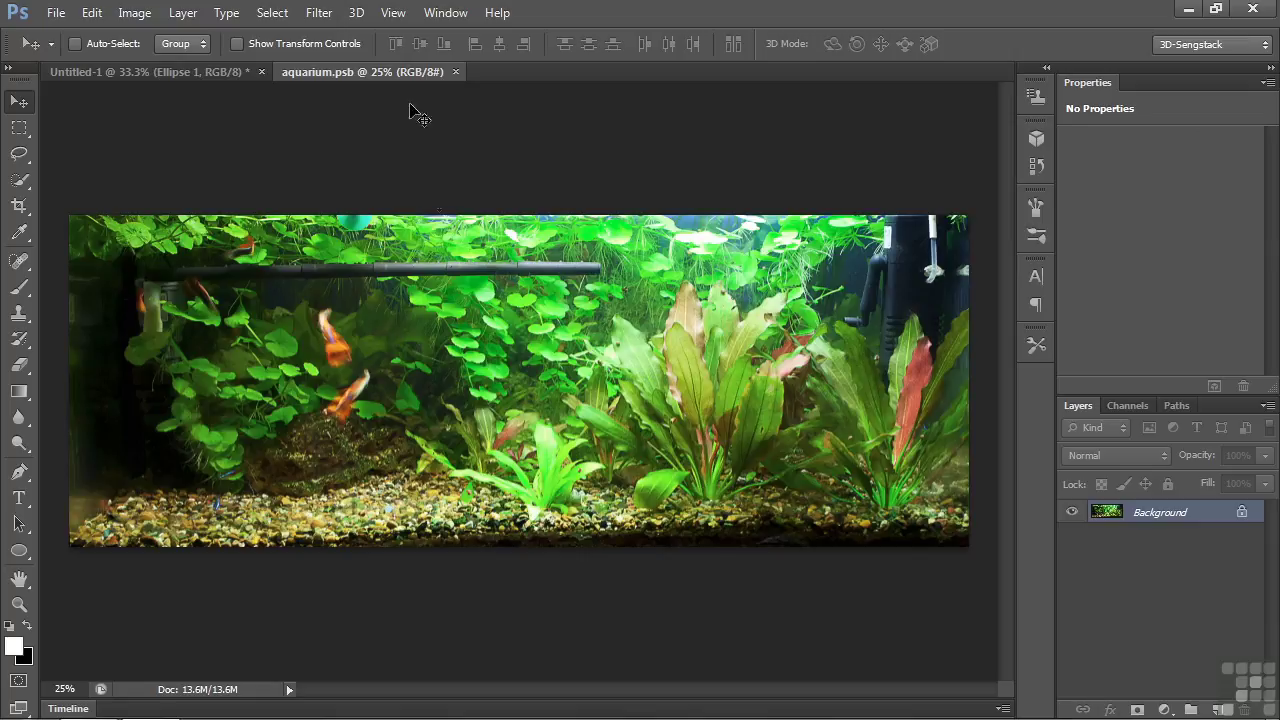
pyautogui.click(445, 13)
pyautogui.moveTo(446, 36)
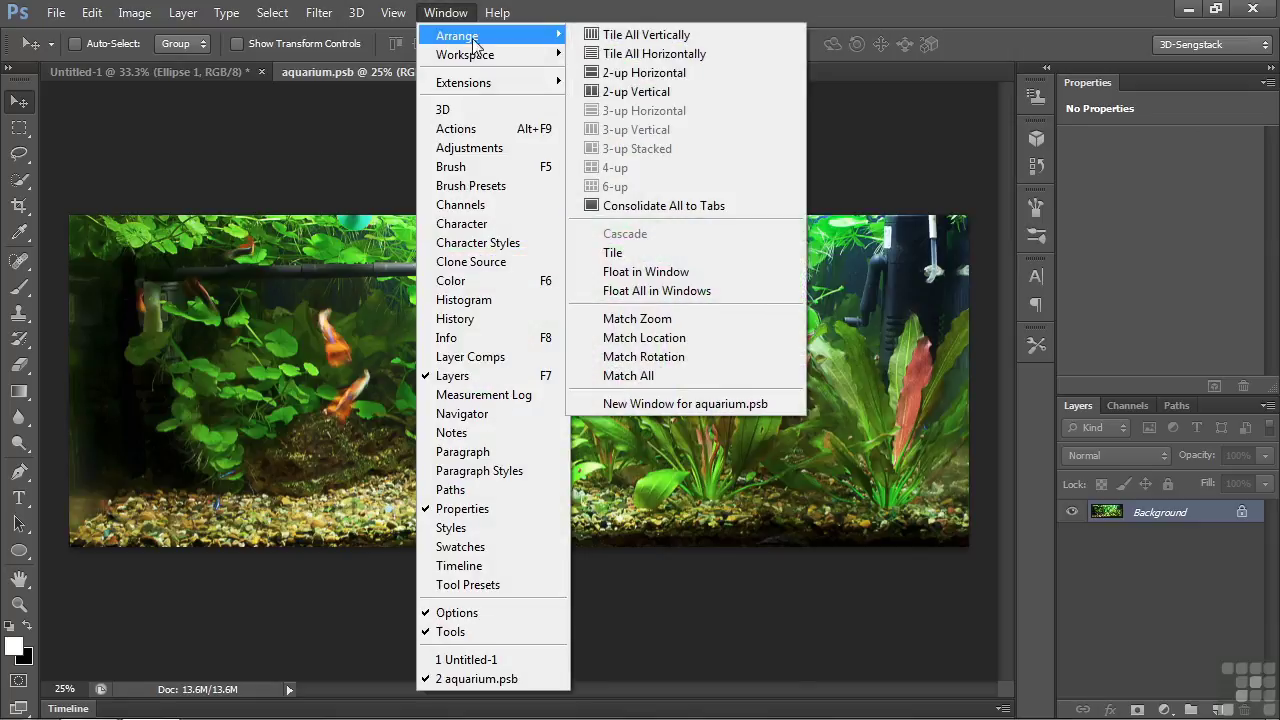
pyautogui.click(624, 91)
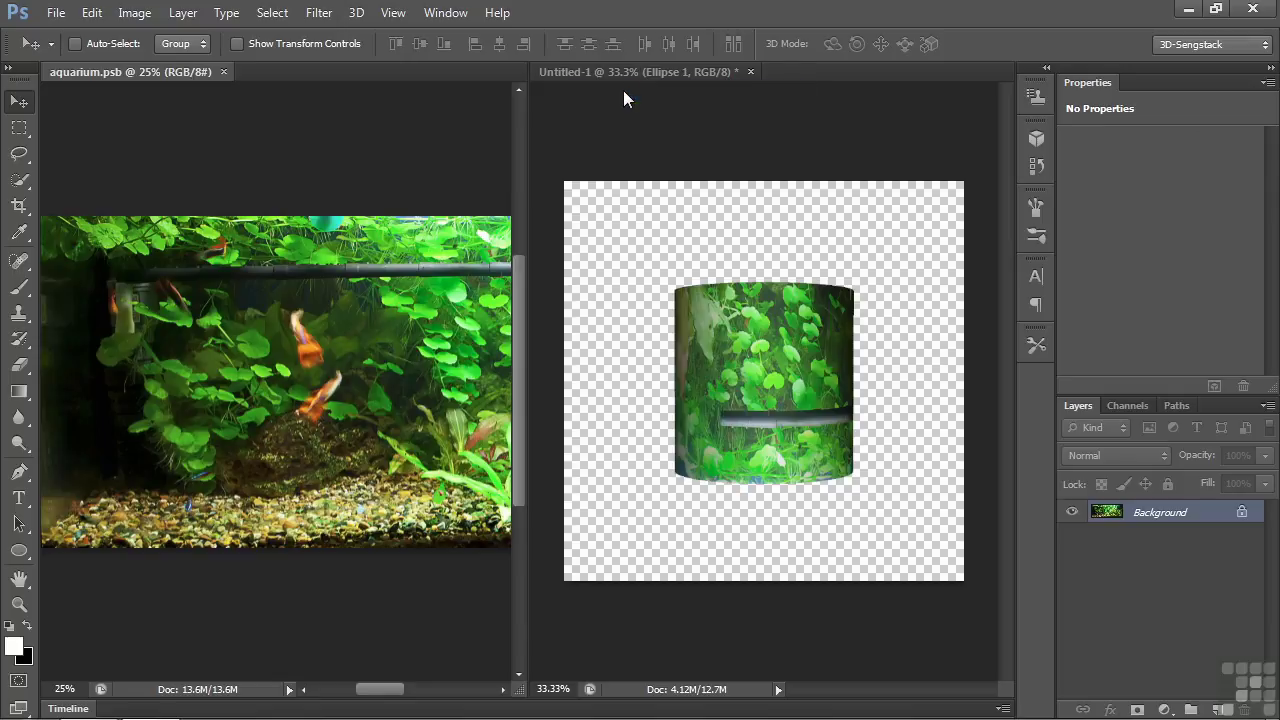
# - Tilt the cylinder's top toward the viewer and roll it sideways
pyautogui.click(735, 388)
pyautogui.click(735, 388)
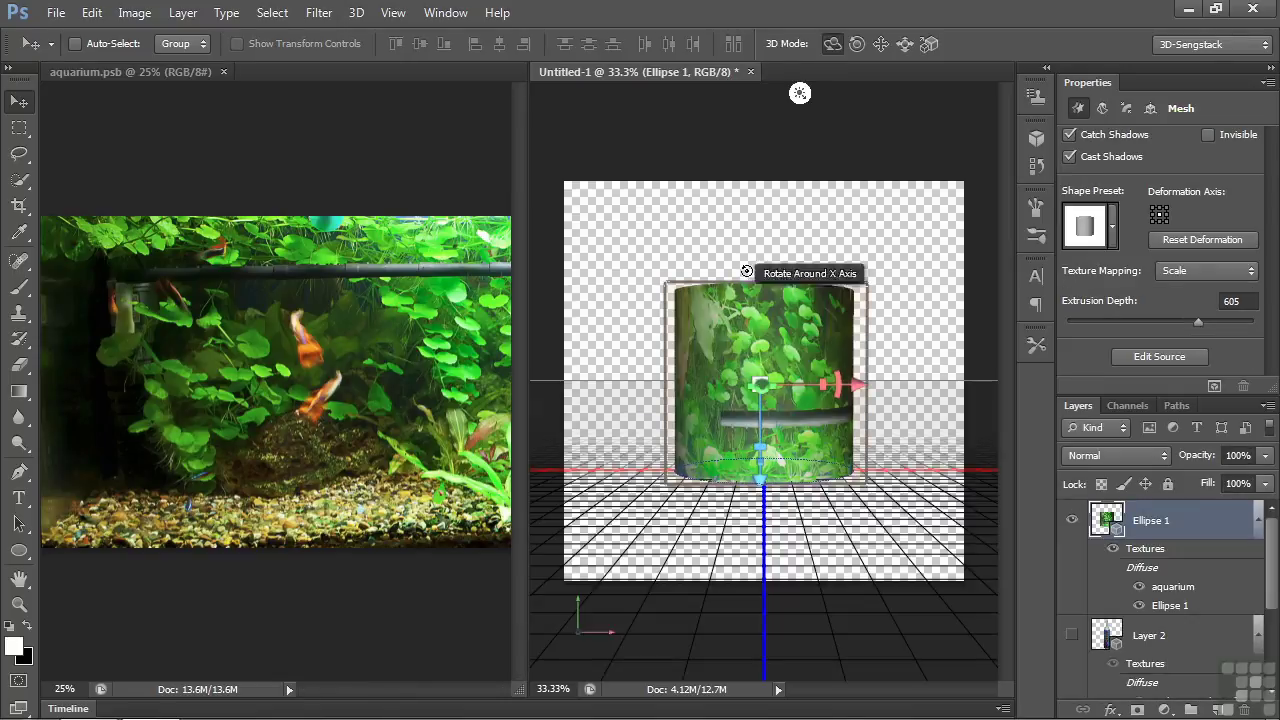
pyautogui.moveTo(750, 237); pyautogui.dragTo(766, 200)
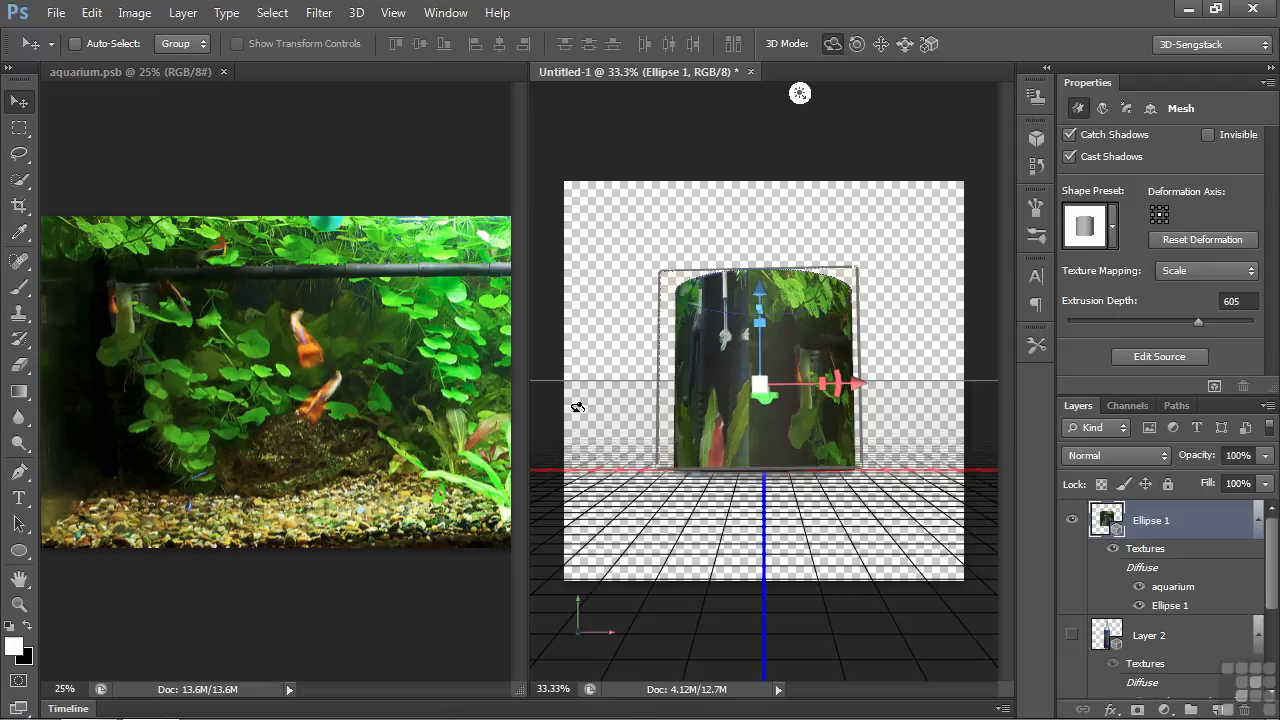
pyautogui.moveTo(578, 407); pyautogui.dragTo(680, 405)
# - Zoom out aquarium.psb, then rotate the cylinder upright with the goldfish facing front
pyautogui.click(243, 655)
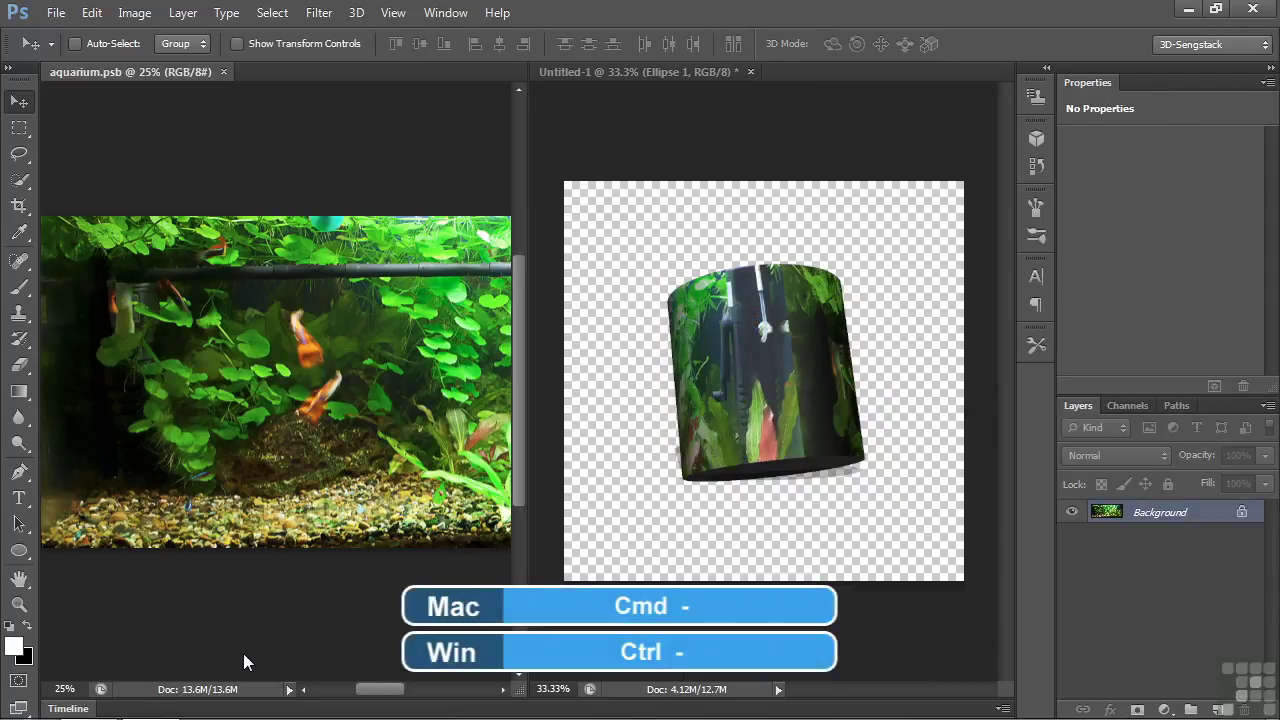
pyautogui.hotkey('ctrl', '-')
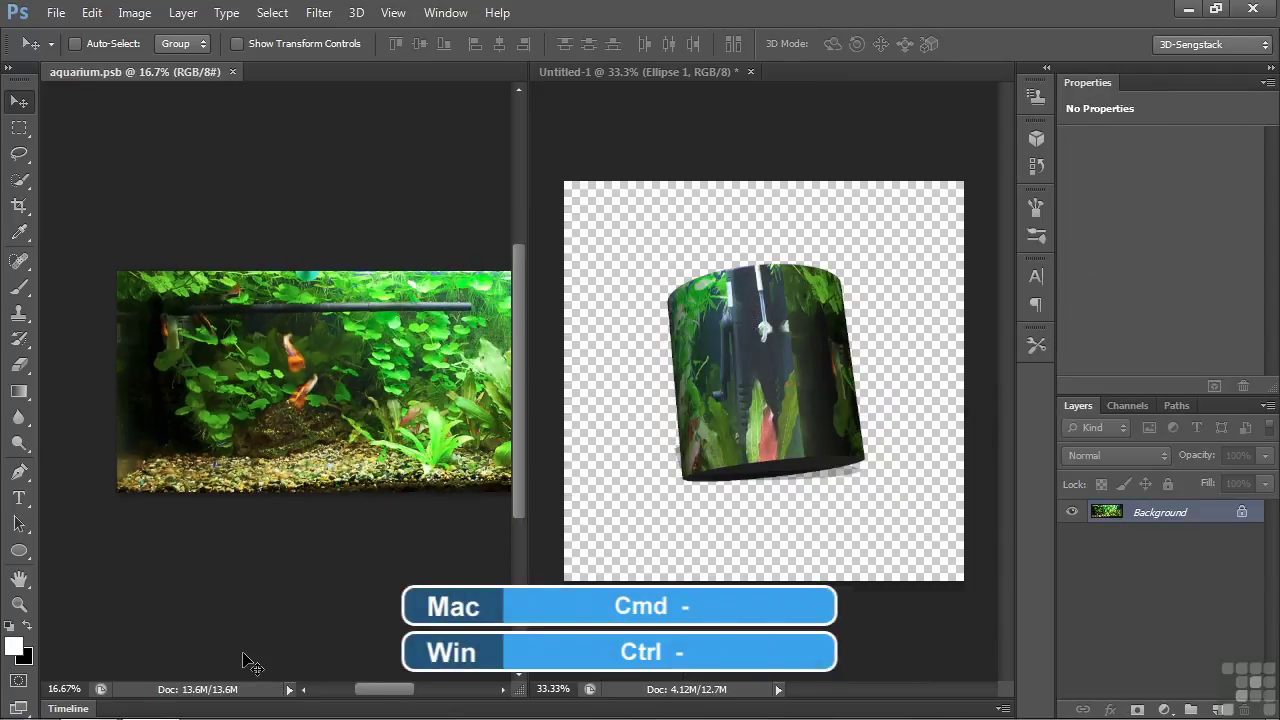
pyautogui.moveTo(371, 689); pyautogui.dragTo(395, 710)
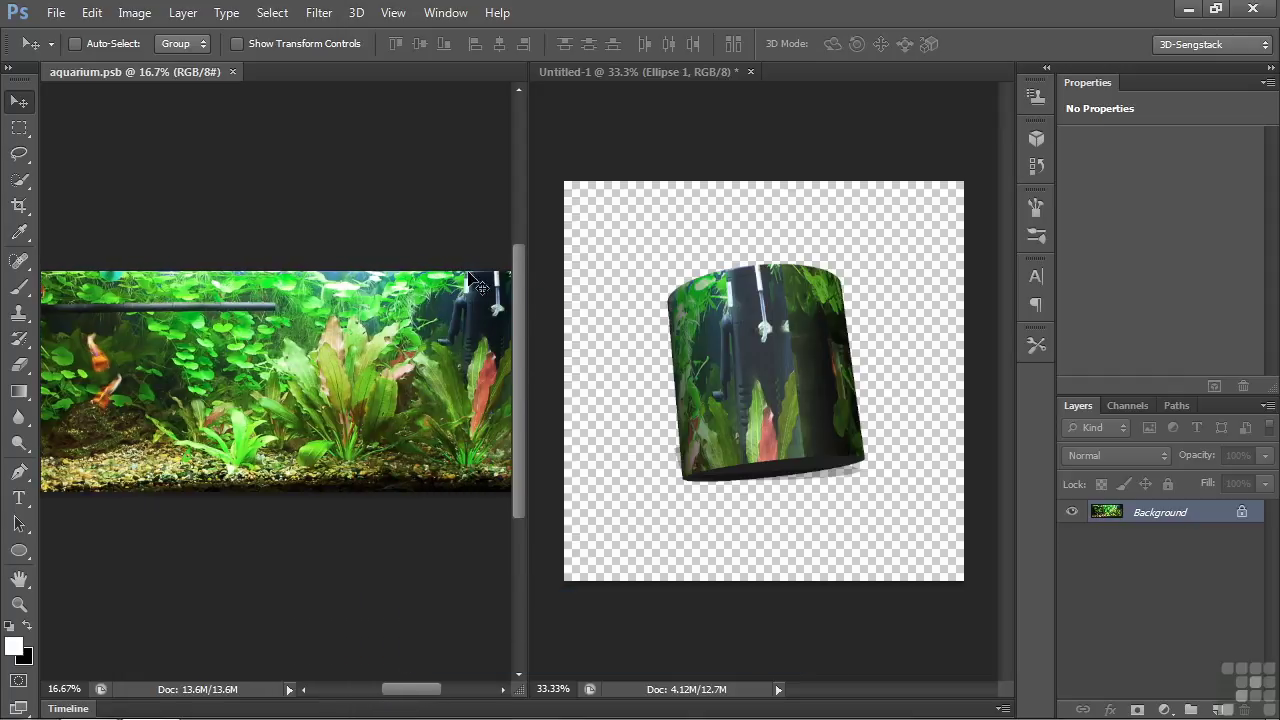
pyautogui.click(755, 424)
pyautogui.moveTo(755, 424); pyautogui.dragTo(350, 540)
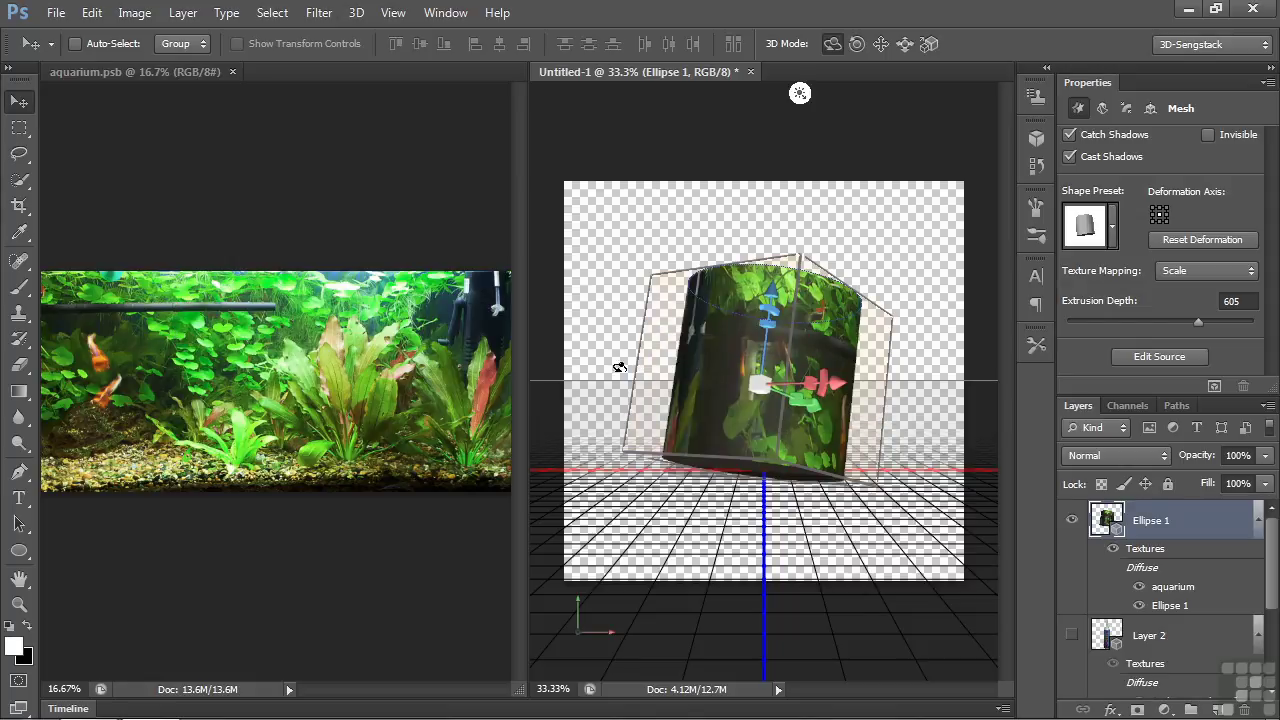
pyautogui.moveTo(619, 367); pyautogui.dragTo(505, 392)
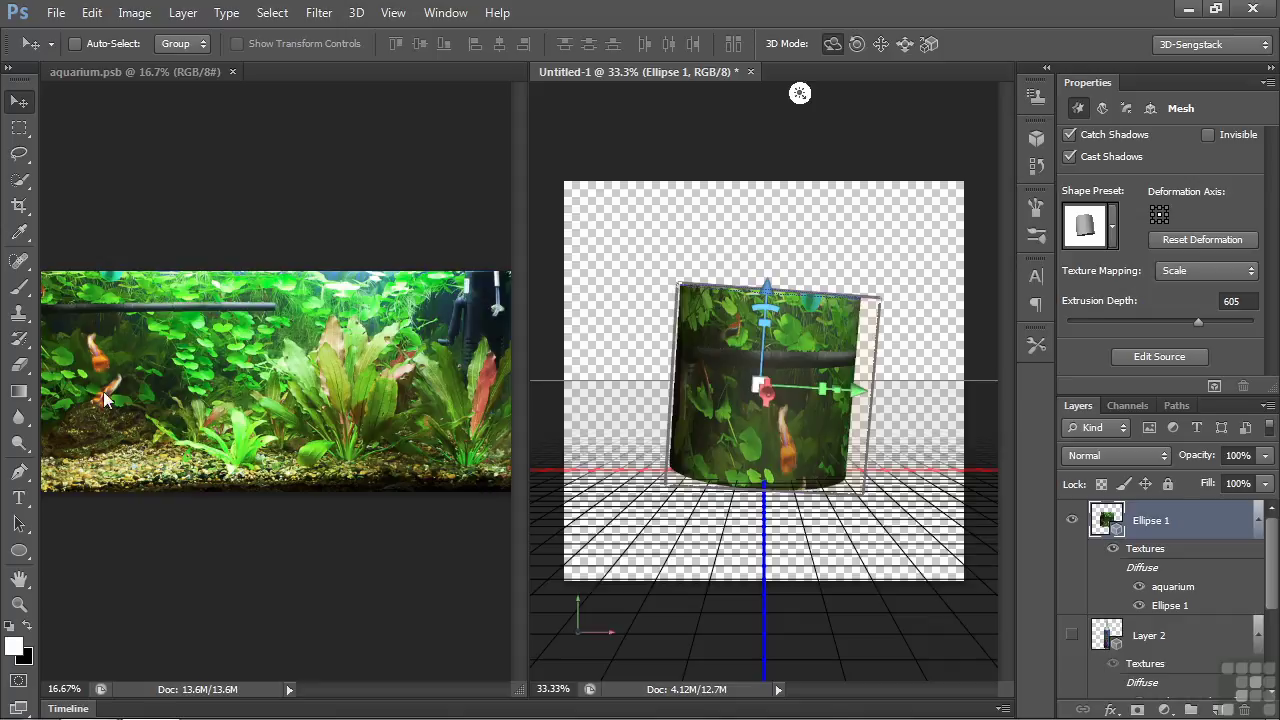